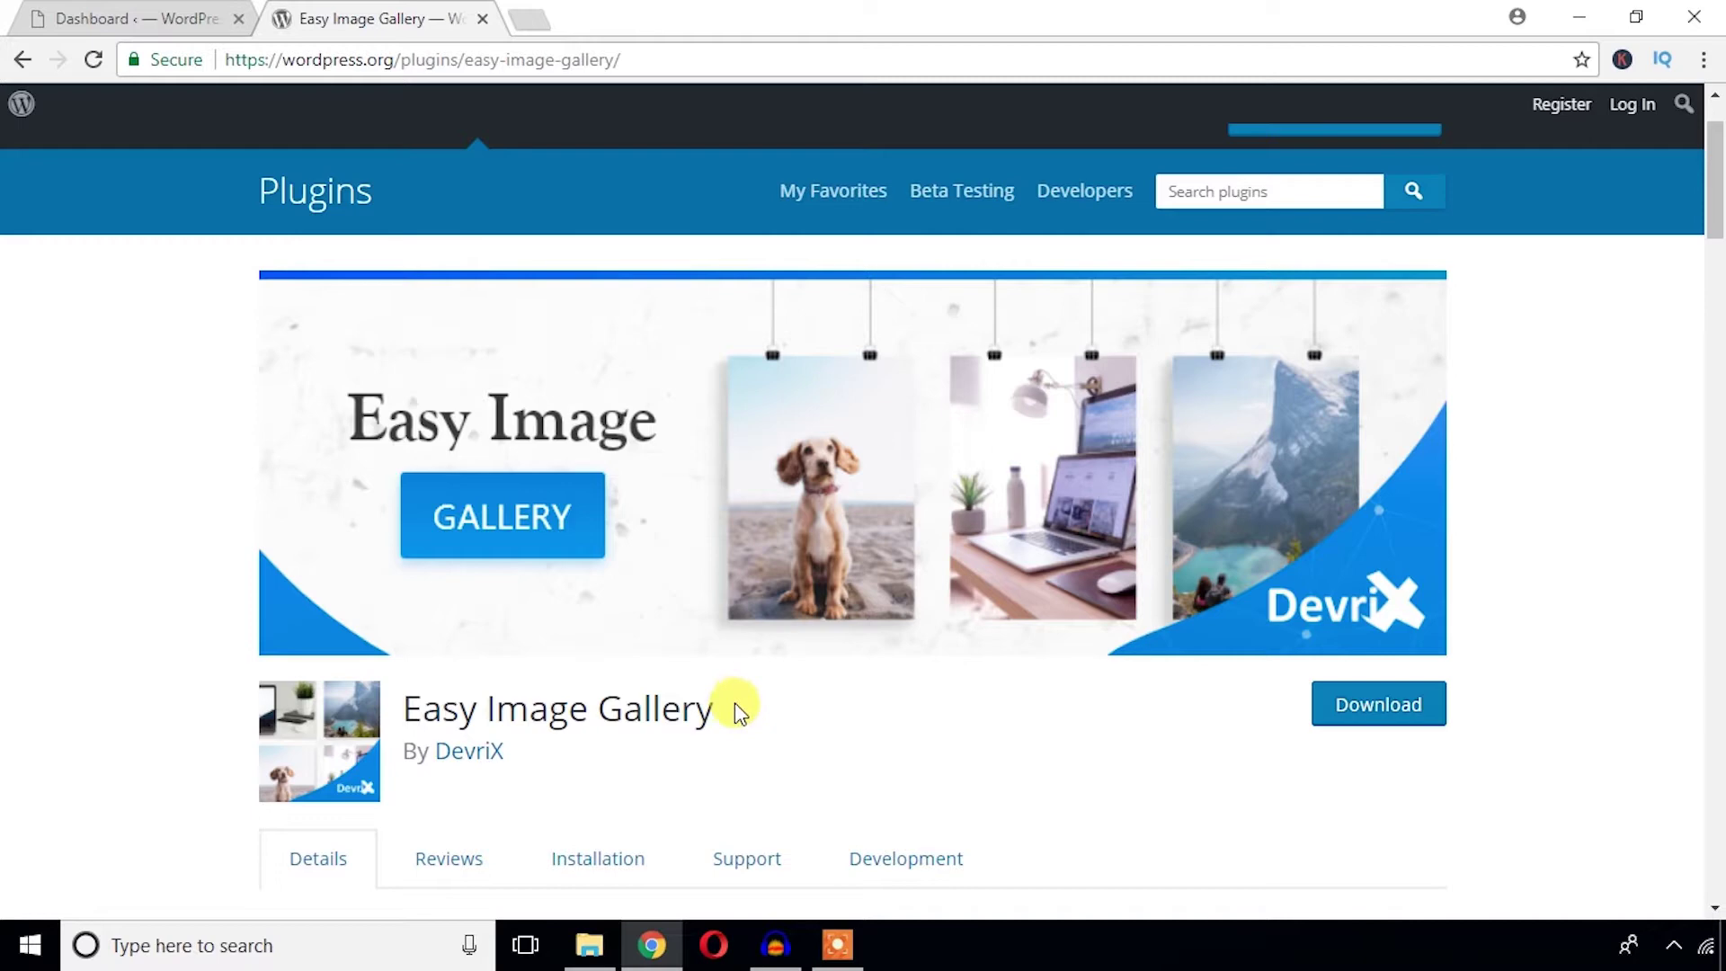
Step: Copy the plugin name 'Easy Image Gallery' from wordpress.org and return to the site dashboard
{"action": "mouse_move", "coordinate": [736, 704]}
{"action": "left_mouse_down"}
{"action": "mouse_move", "coordinate": [525, 697]}
{"action": "mouse_move", "coordinate": [403, 719]}
{"action": "left_mouse_up"}
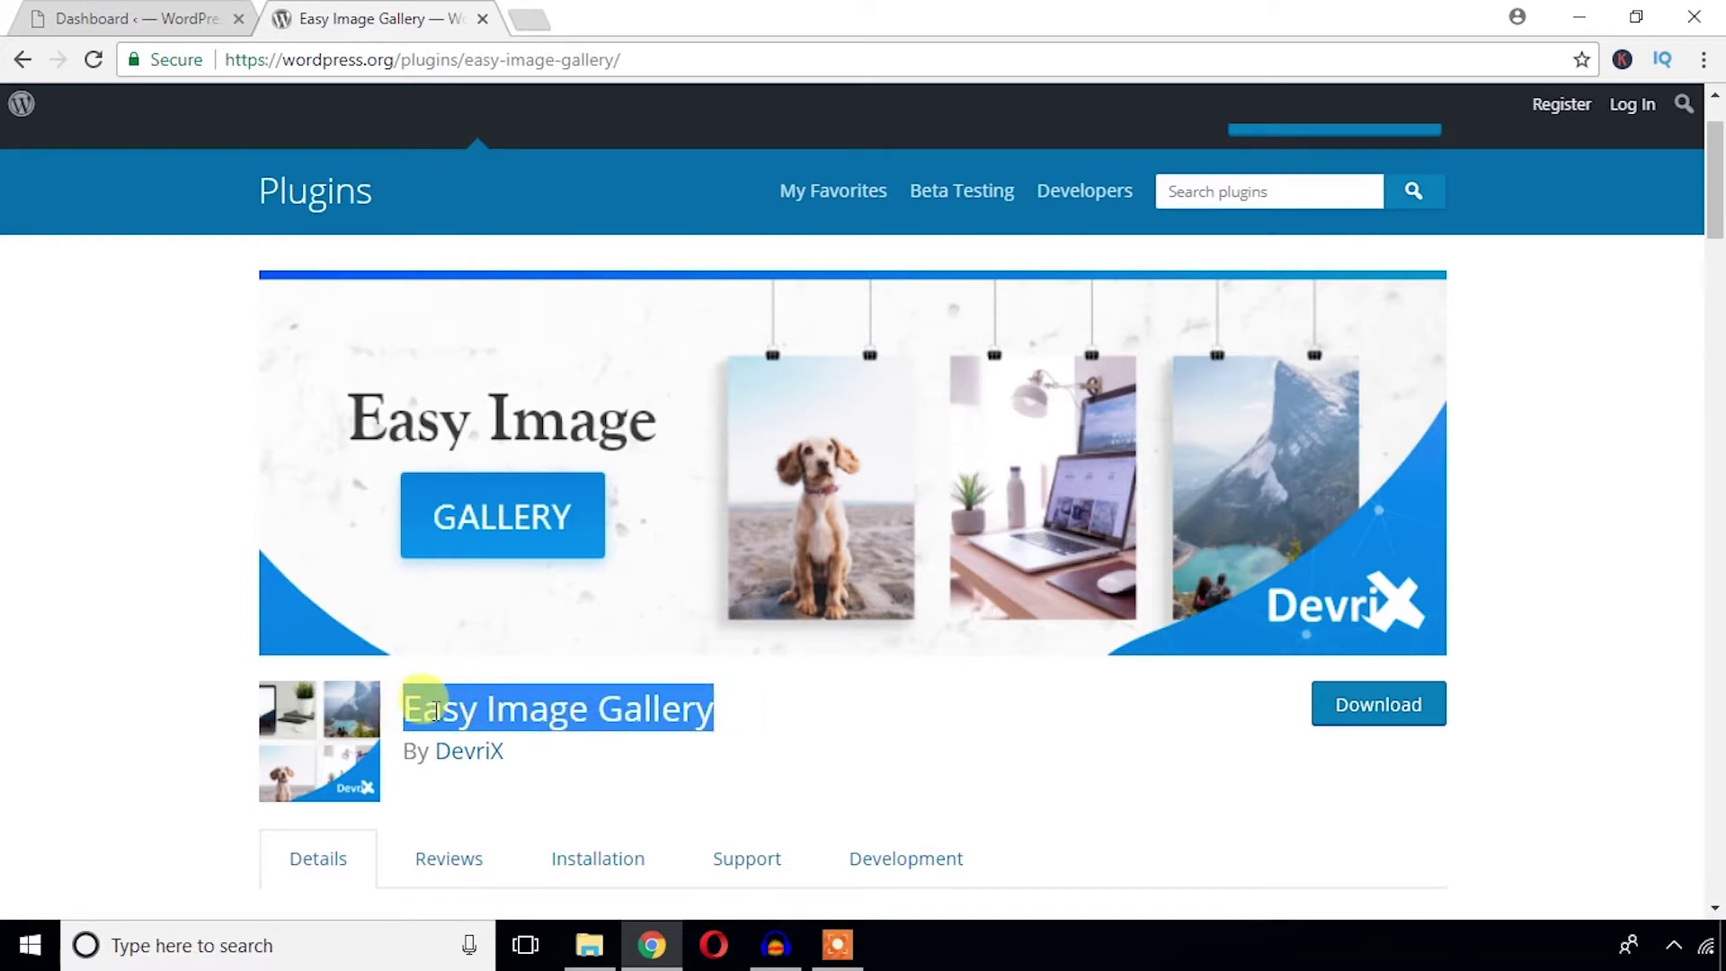
{"action": "right_click", "coordinate": [435, 710]}
{"action": "left_click", "coordinate": [454, 724]}
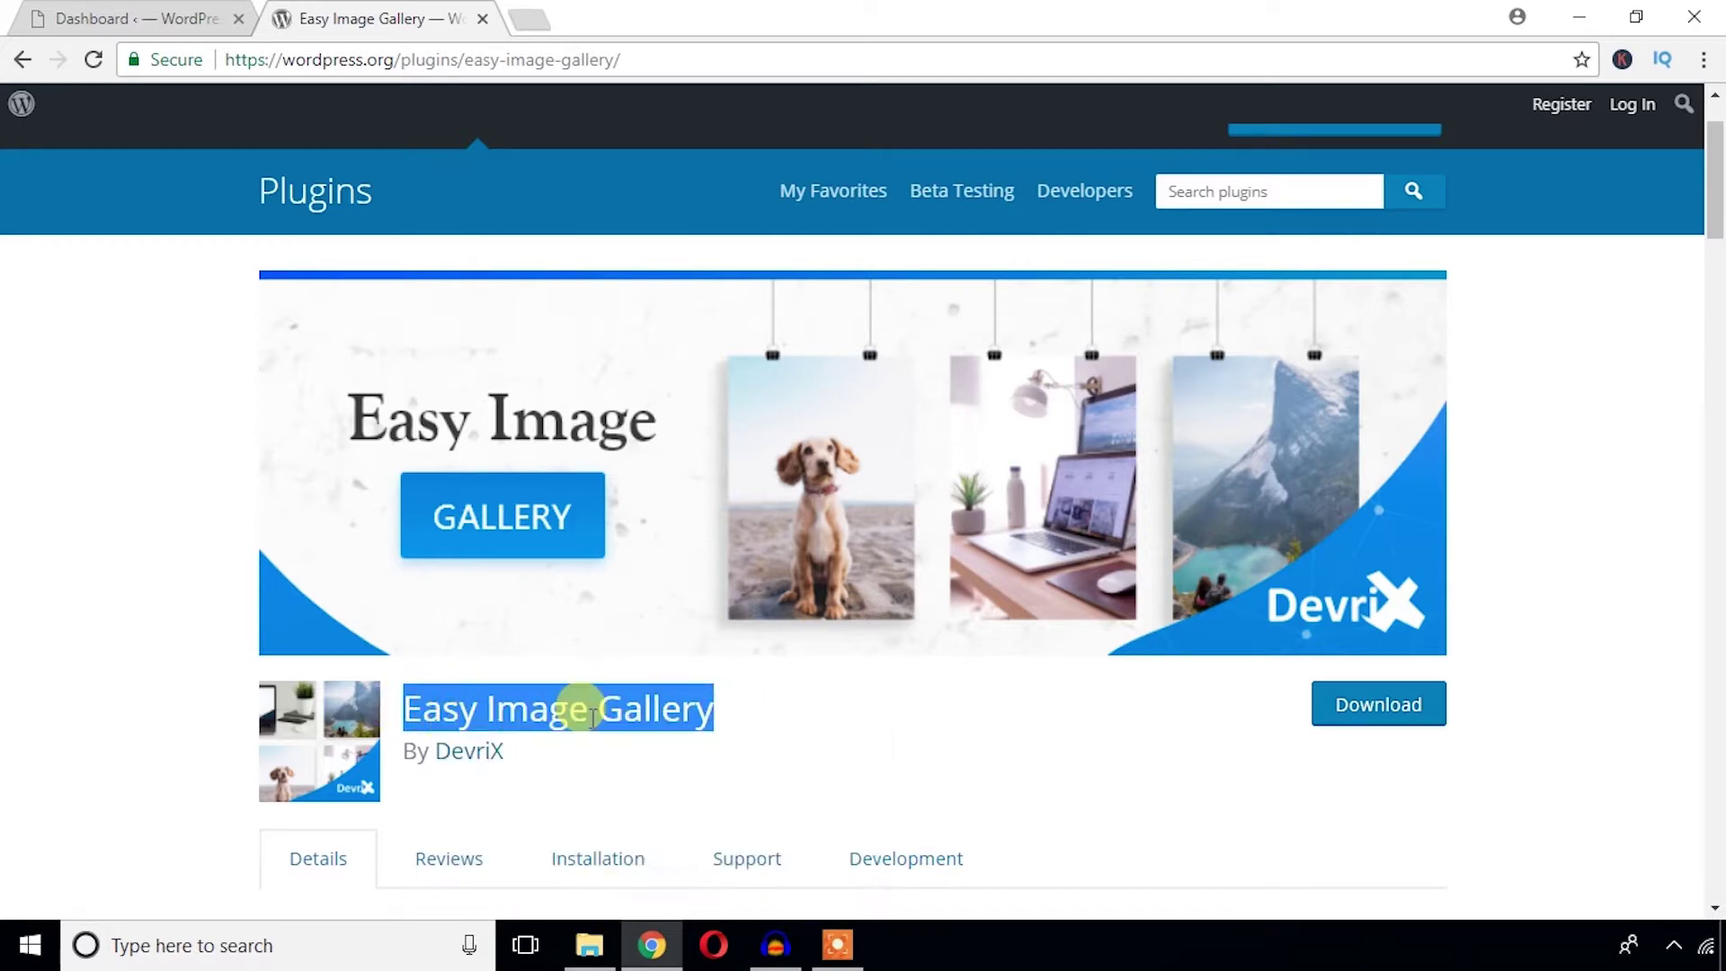
{"action": "right_click", "coordinate": [591, 720]}
{"action": "left_click", "coordinate": [654, 737]}
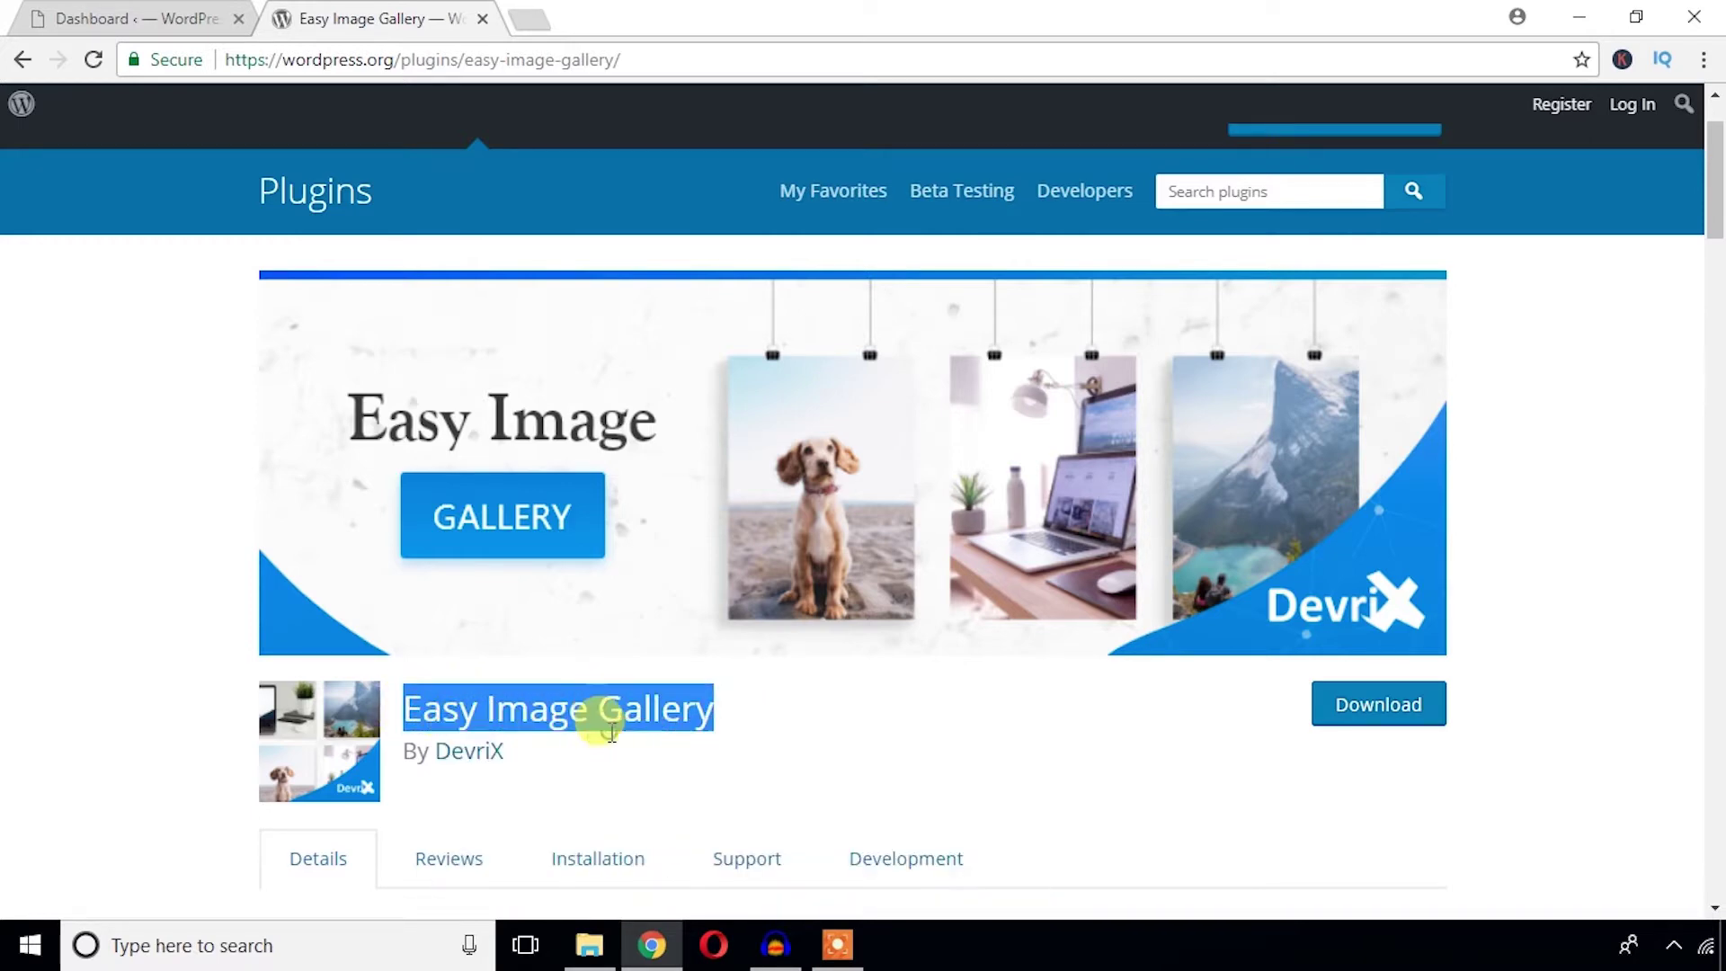
{"action": "left_click", "coordinate": [126, 14]}
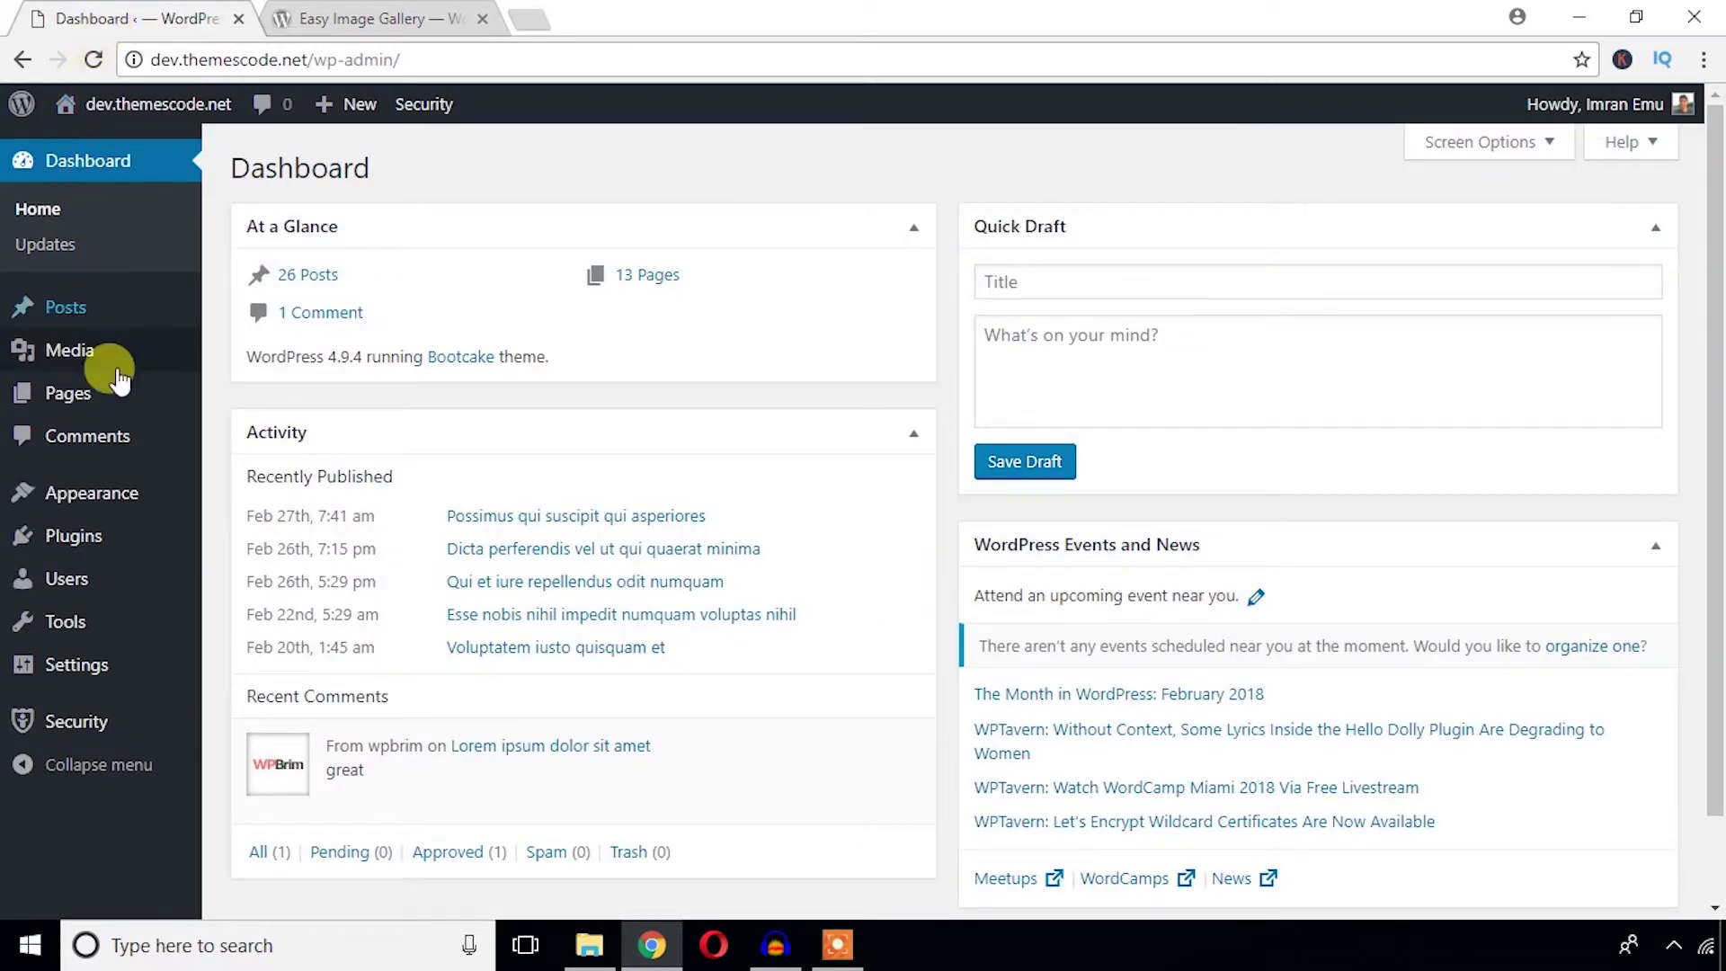
{"action": "mouse_move", "coordinate": [73, 535]}
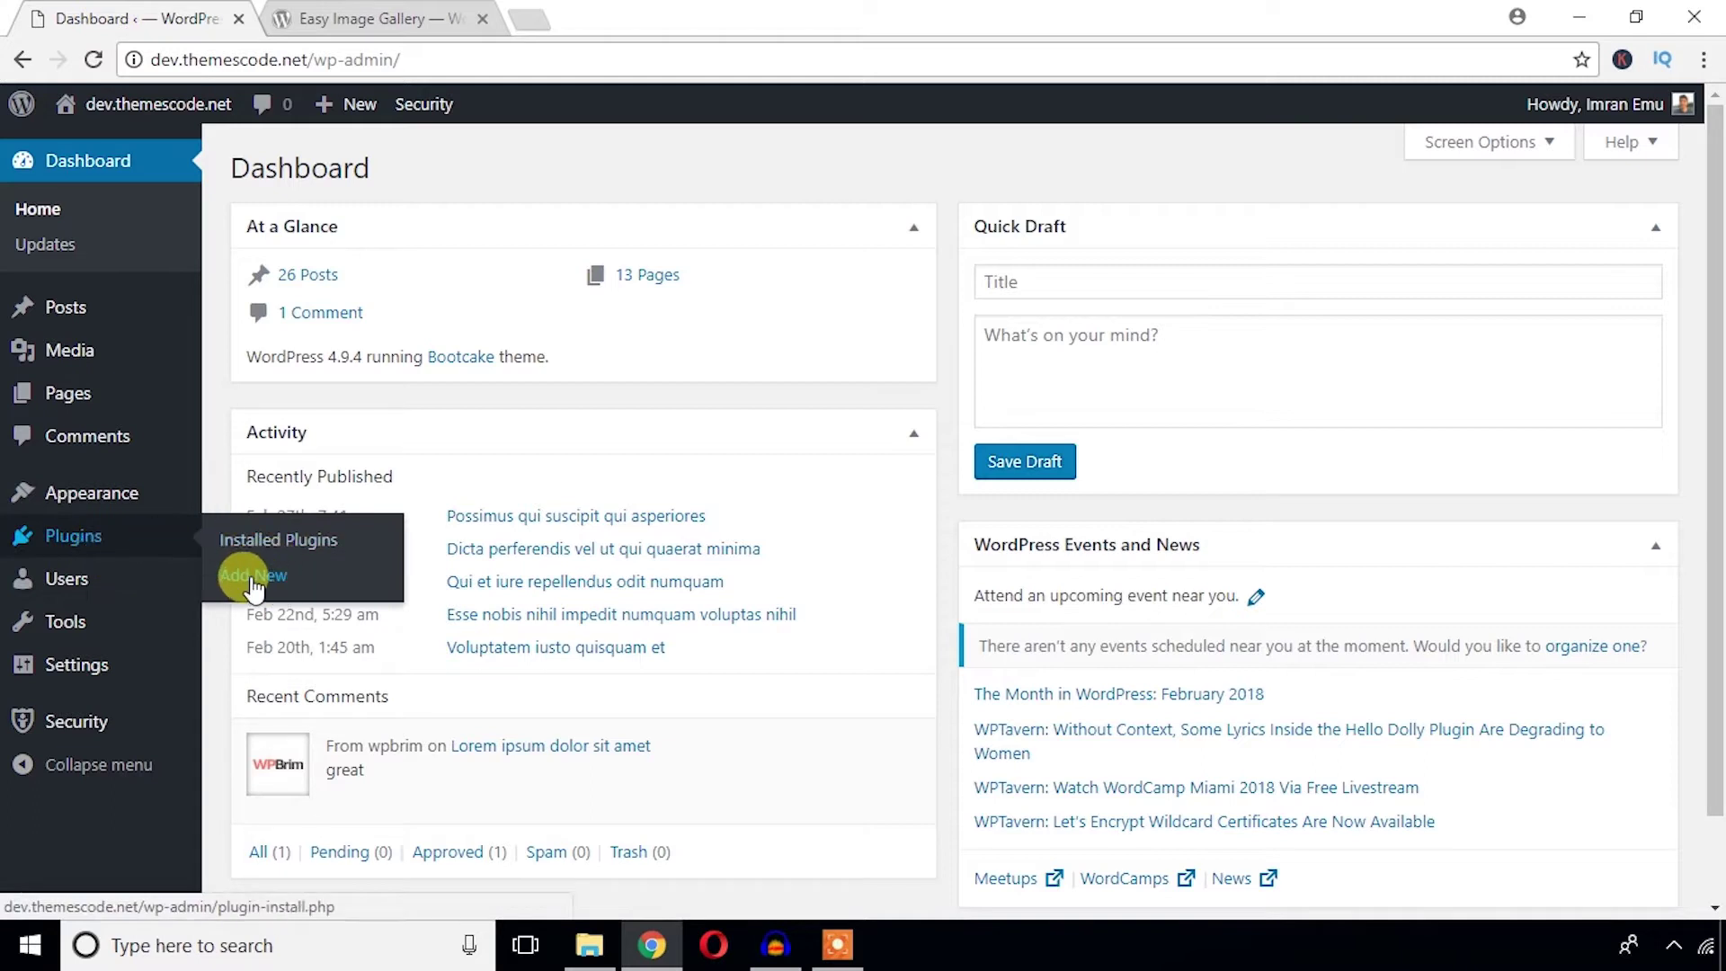
Step: Search the plugin catalogue for 'Easy Image Gallery', install it and activate it
{"action": "left_click", "coordinate": [258, 575]}
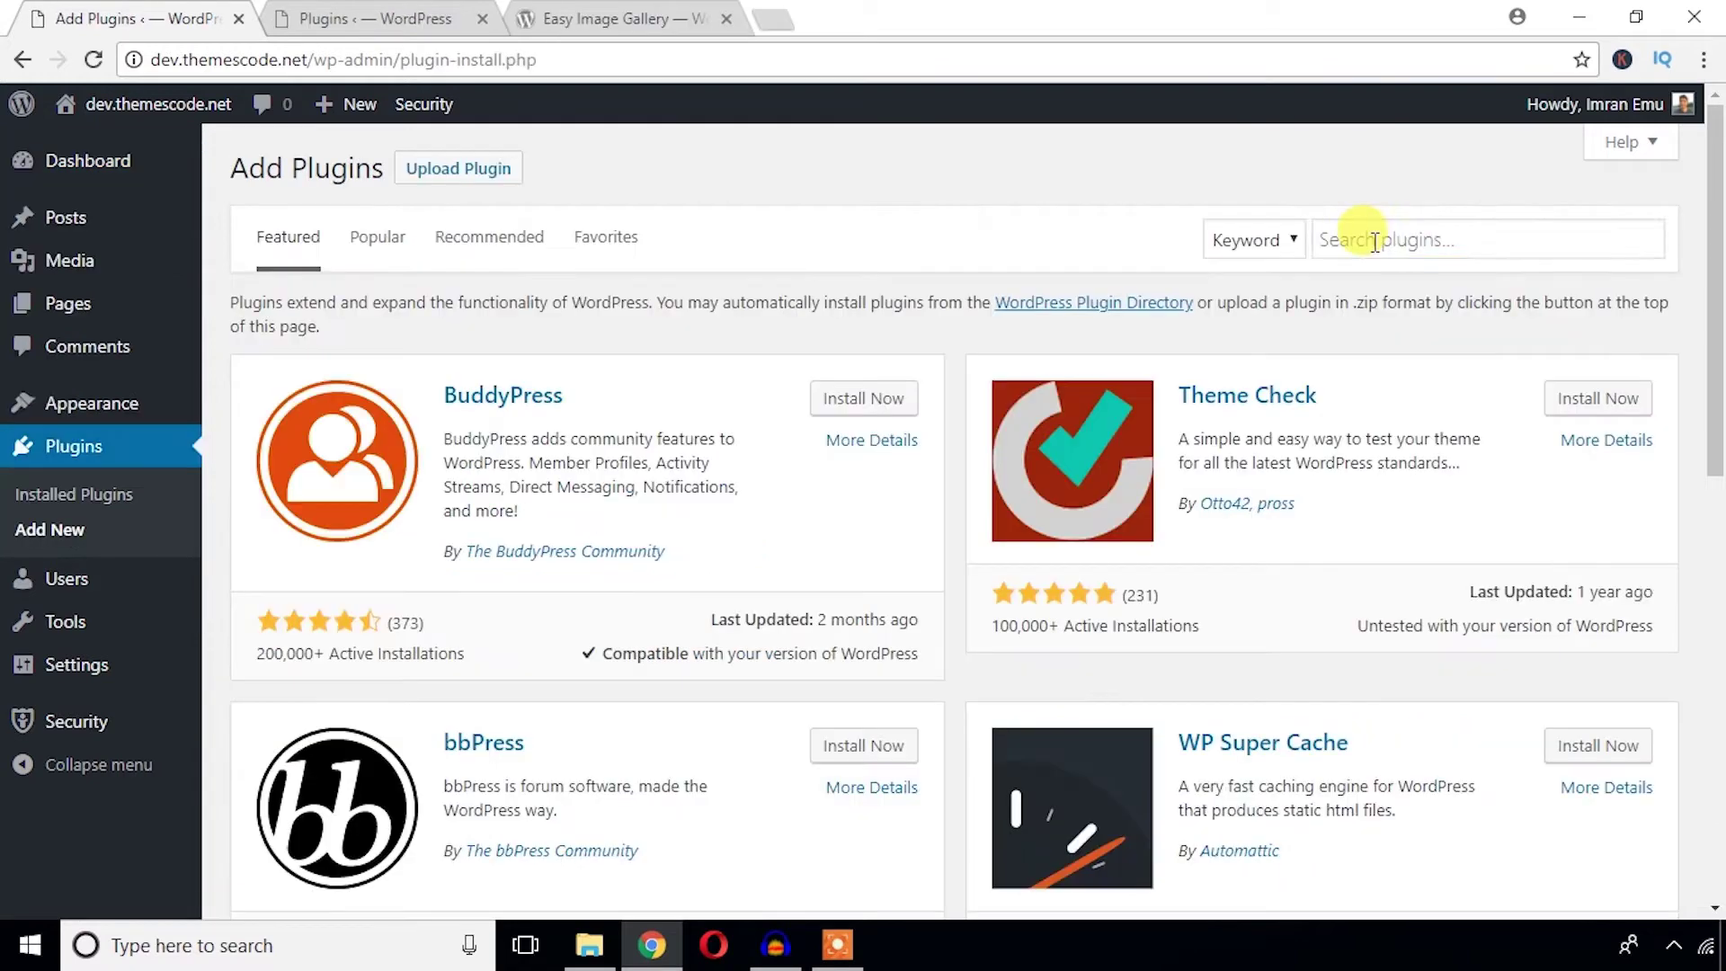
{"action": "left_click", "coordinate": [1374, 241]}
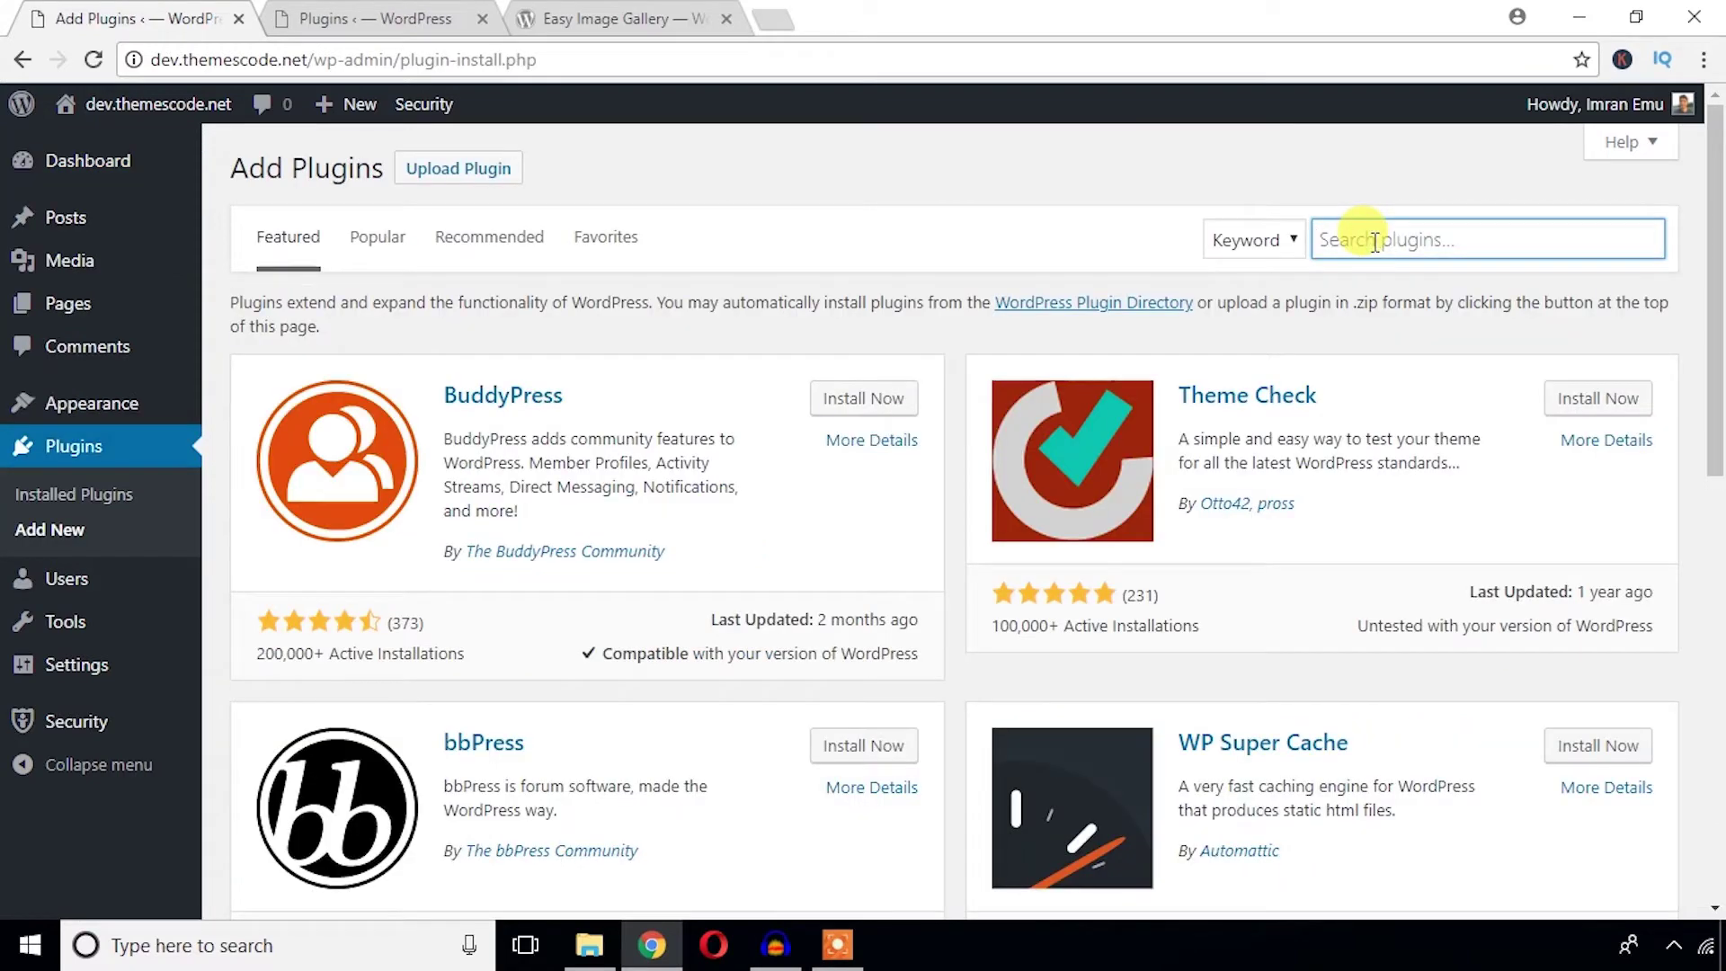
{"action": "type", "text": "Easy Image Gallery"}
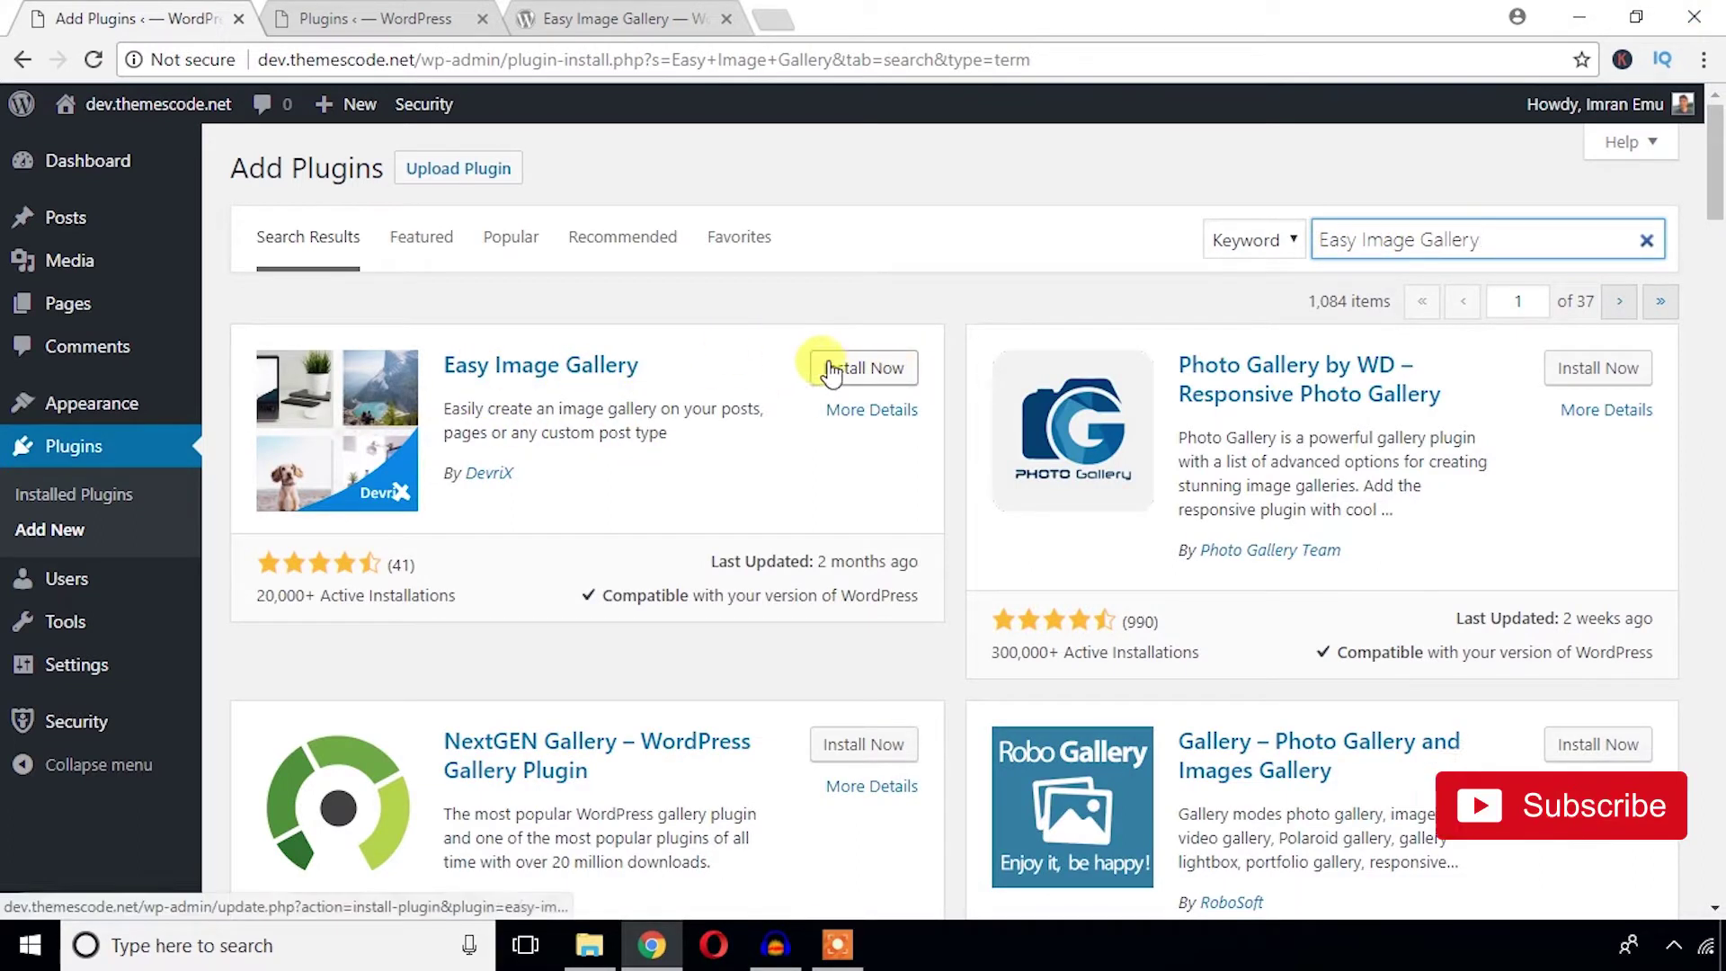
{"action": "left_click", "coordinate": [864, 375]}
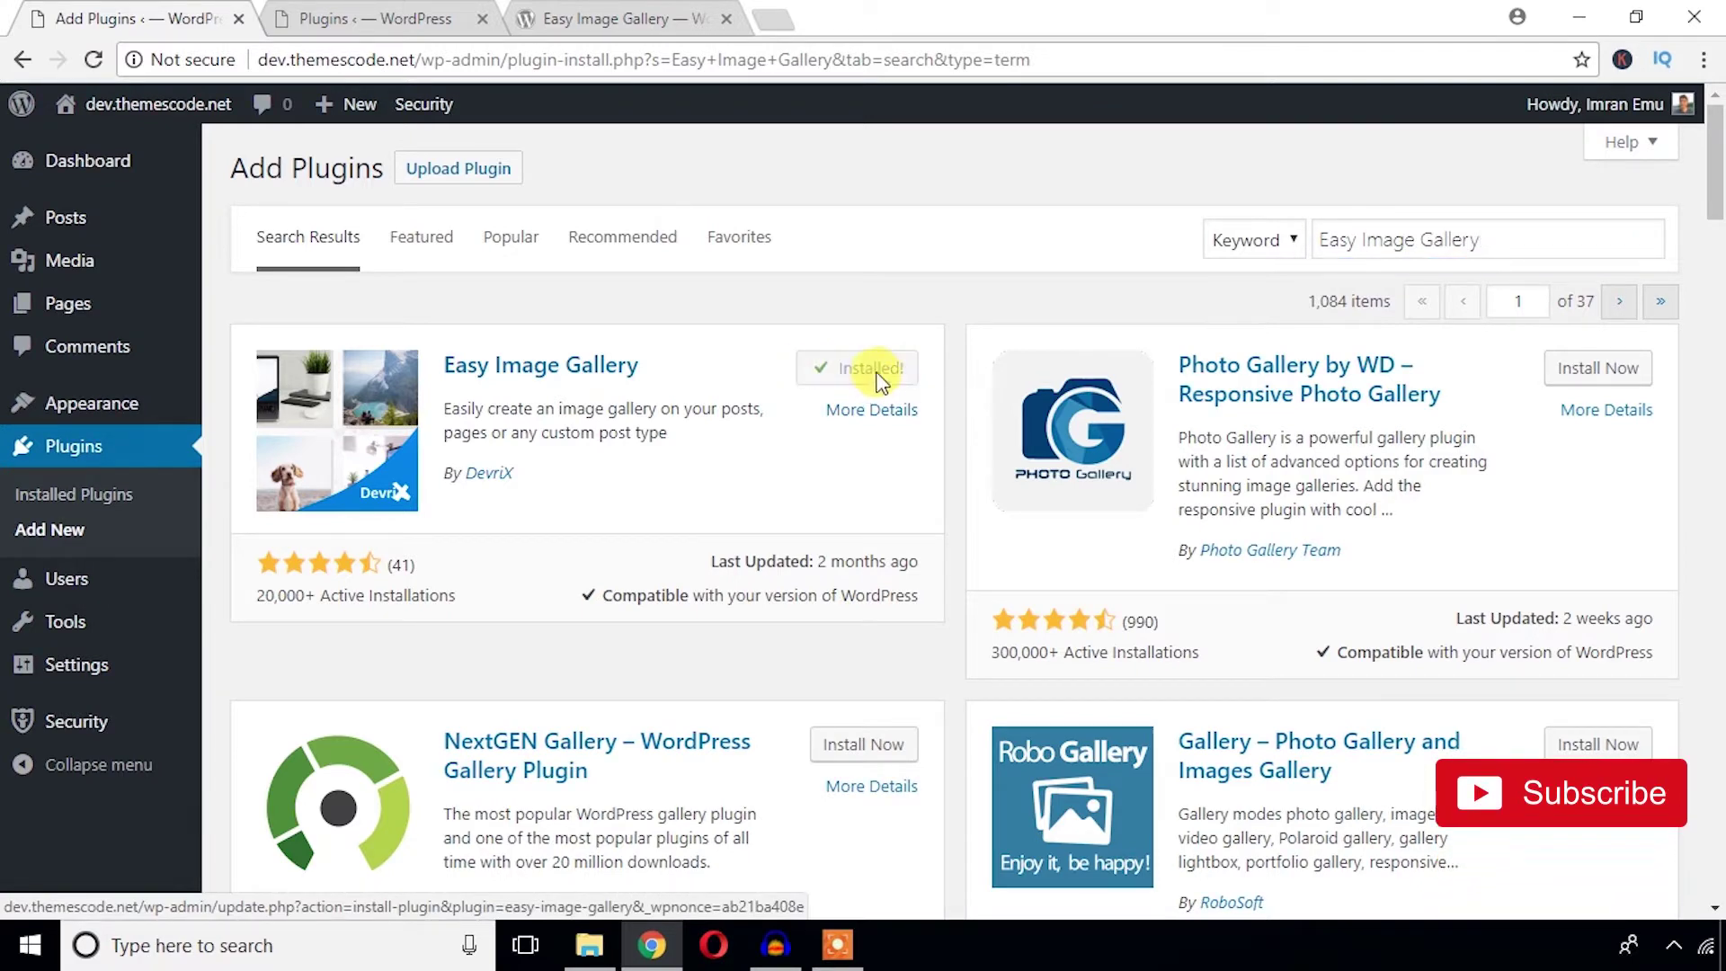
{"action": "left_click", "coordinate": [878, 372]}
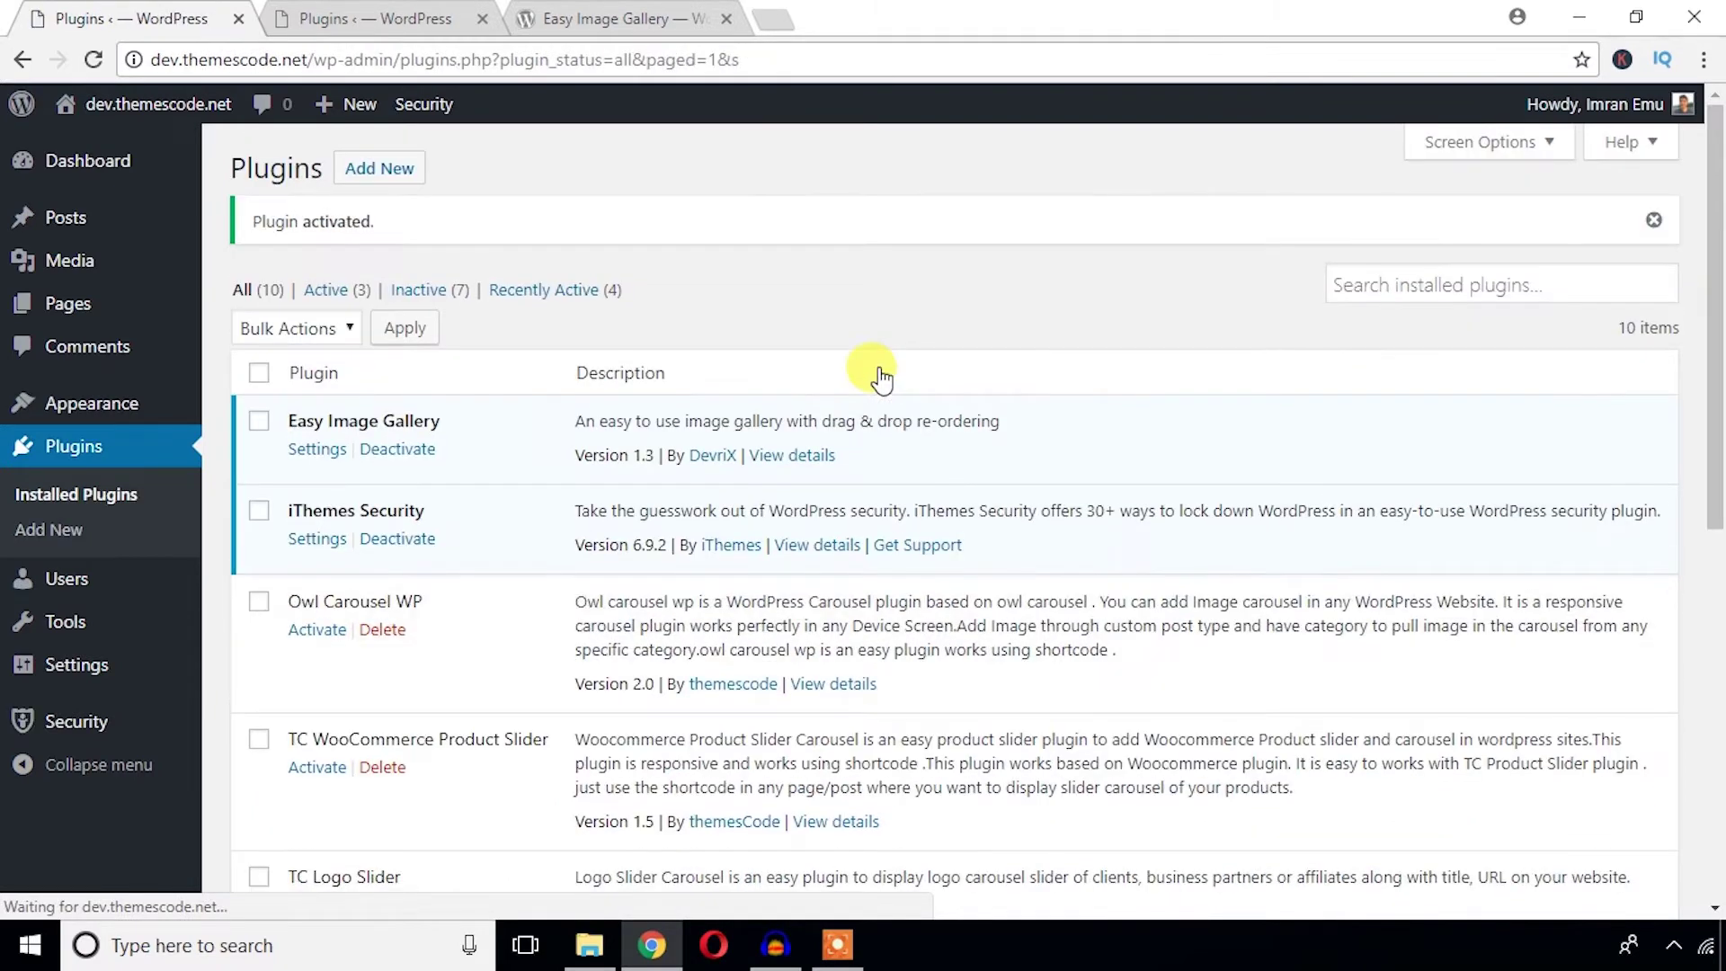
Step: Set Easy Image Gallery's lightbox to fancyBox in the media settings and save
{"action": "left_click", "coordinate": [329, 453]}
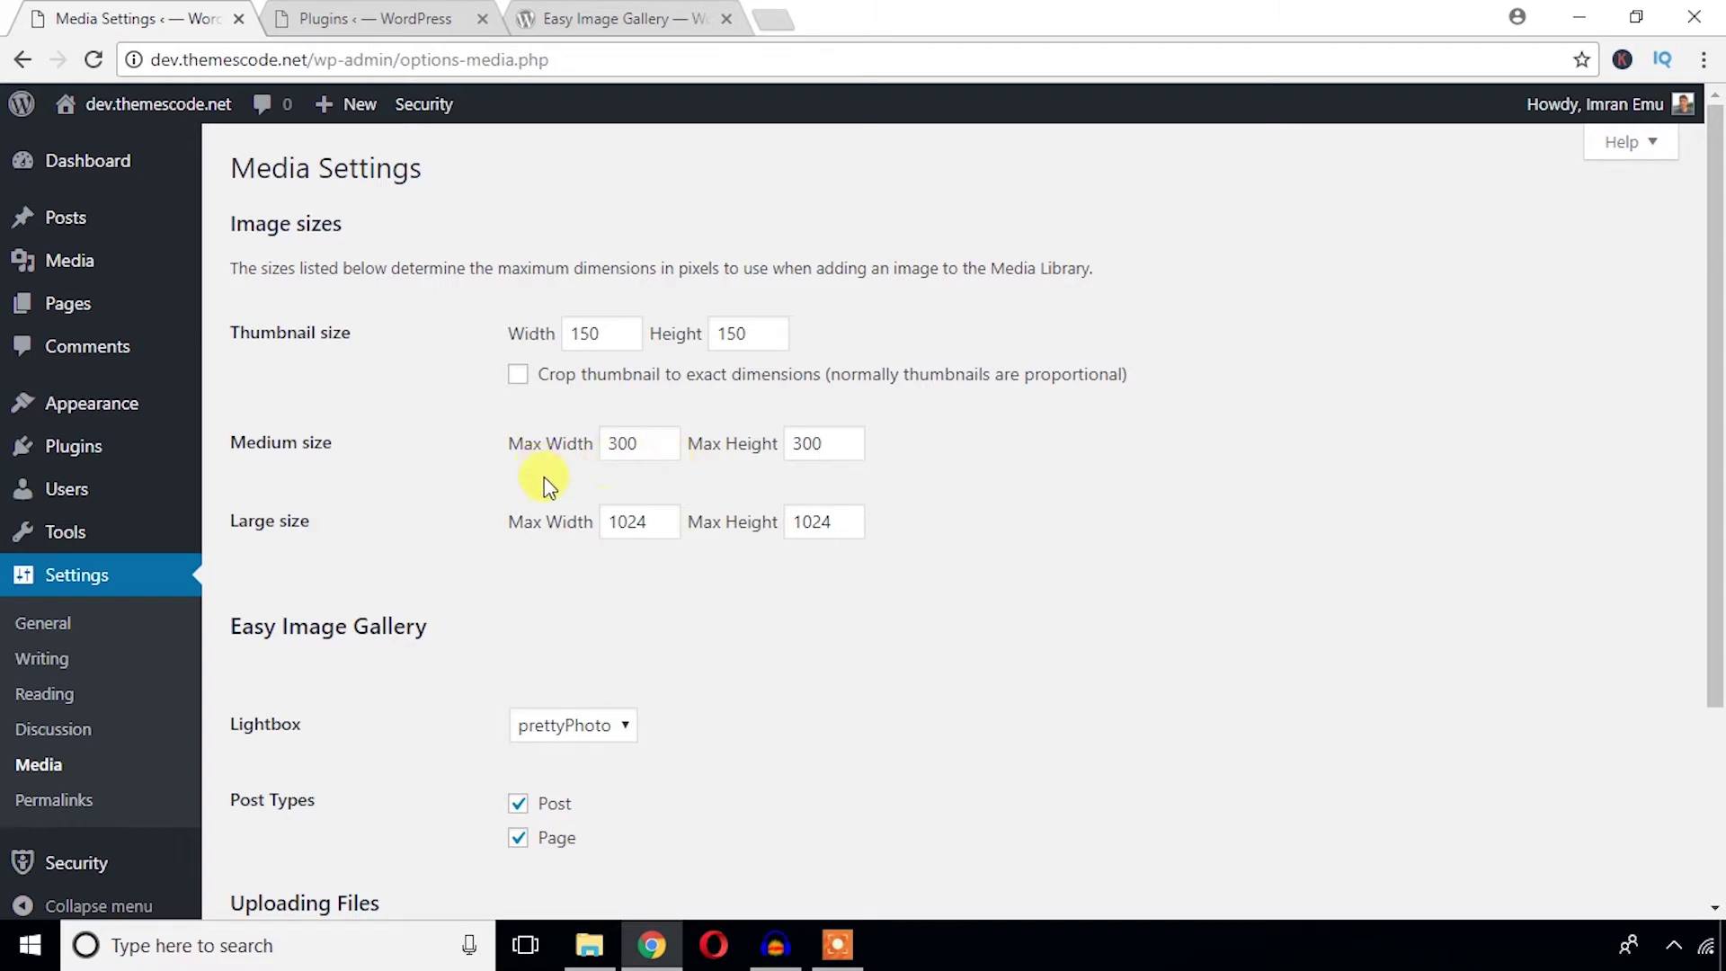
{"action": "scroll", "coordinate": [545, 483], "scroll_direction": "down", "scroll_amount": 3}
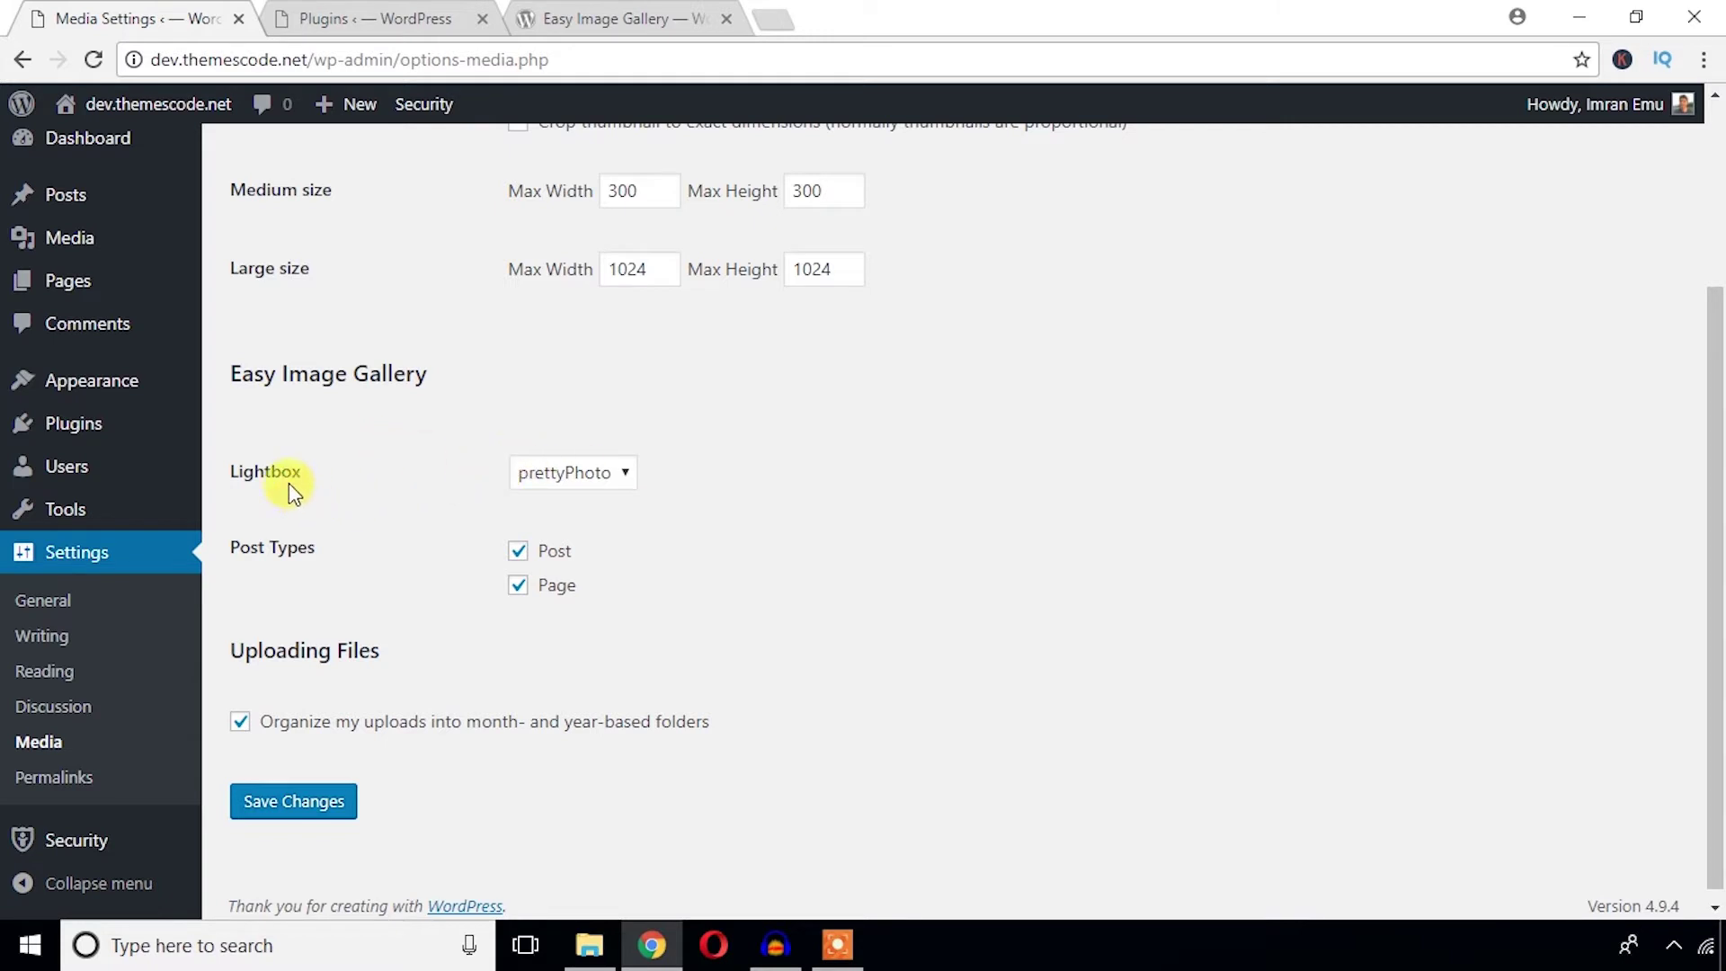
{"action": "left_click", "coordinate": [609, 485]}
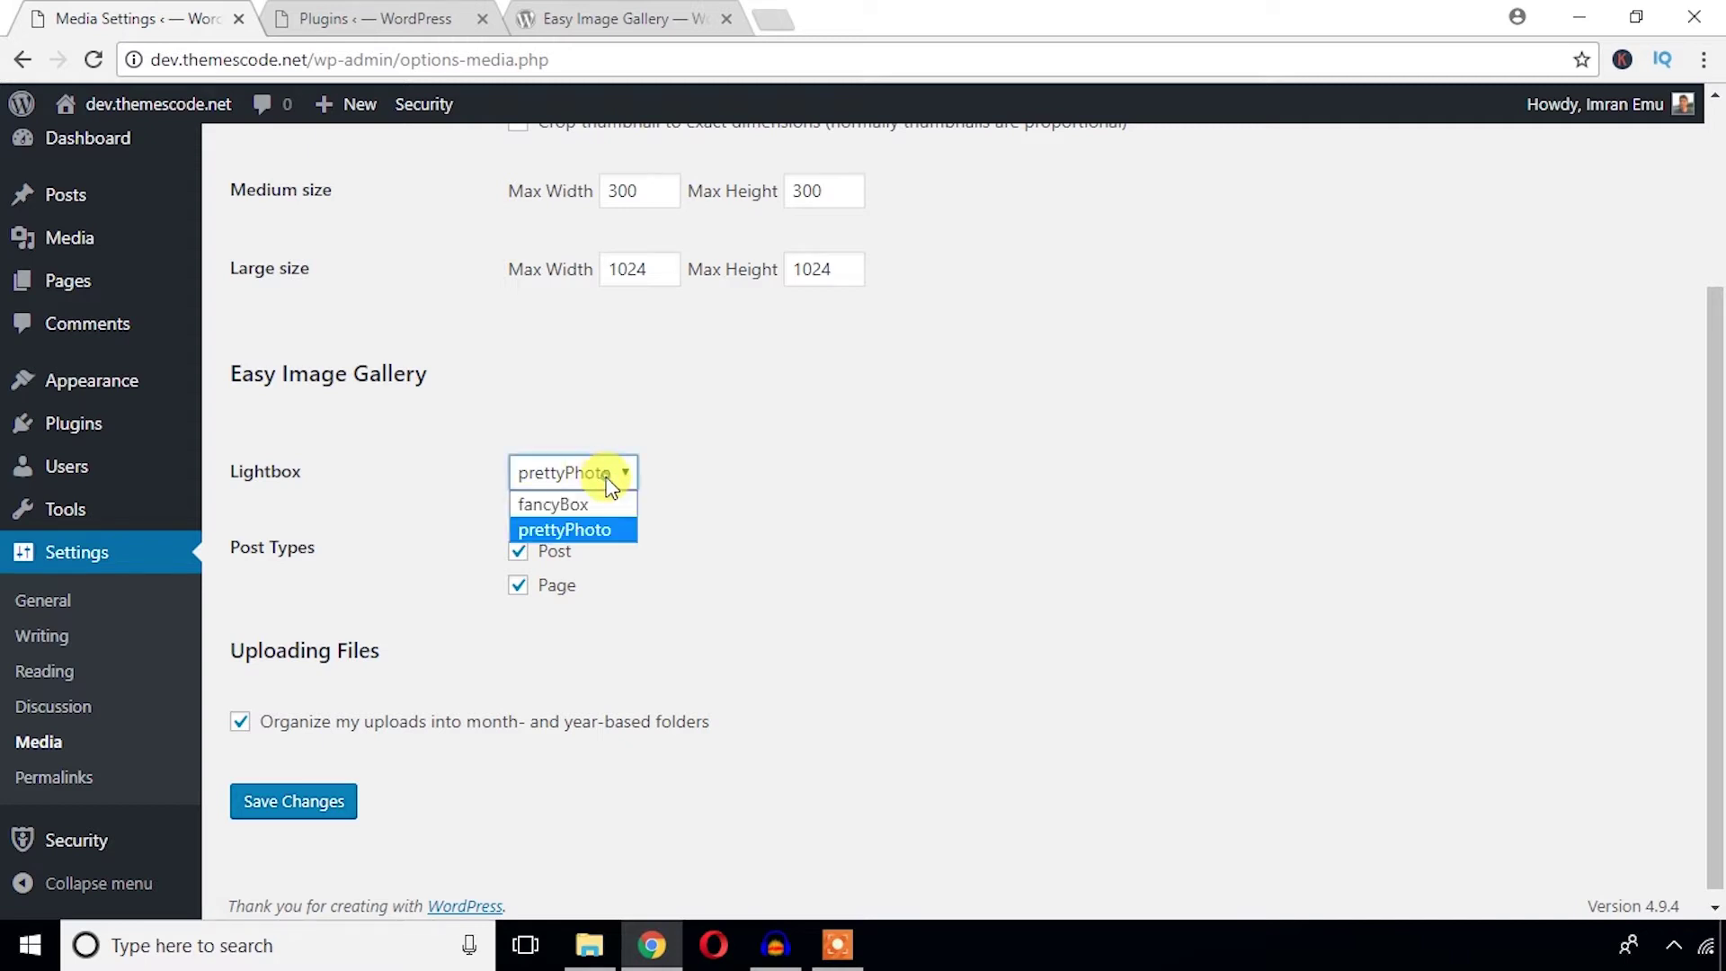
{"action": "left_click", "coordinate": [582, 505]}
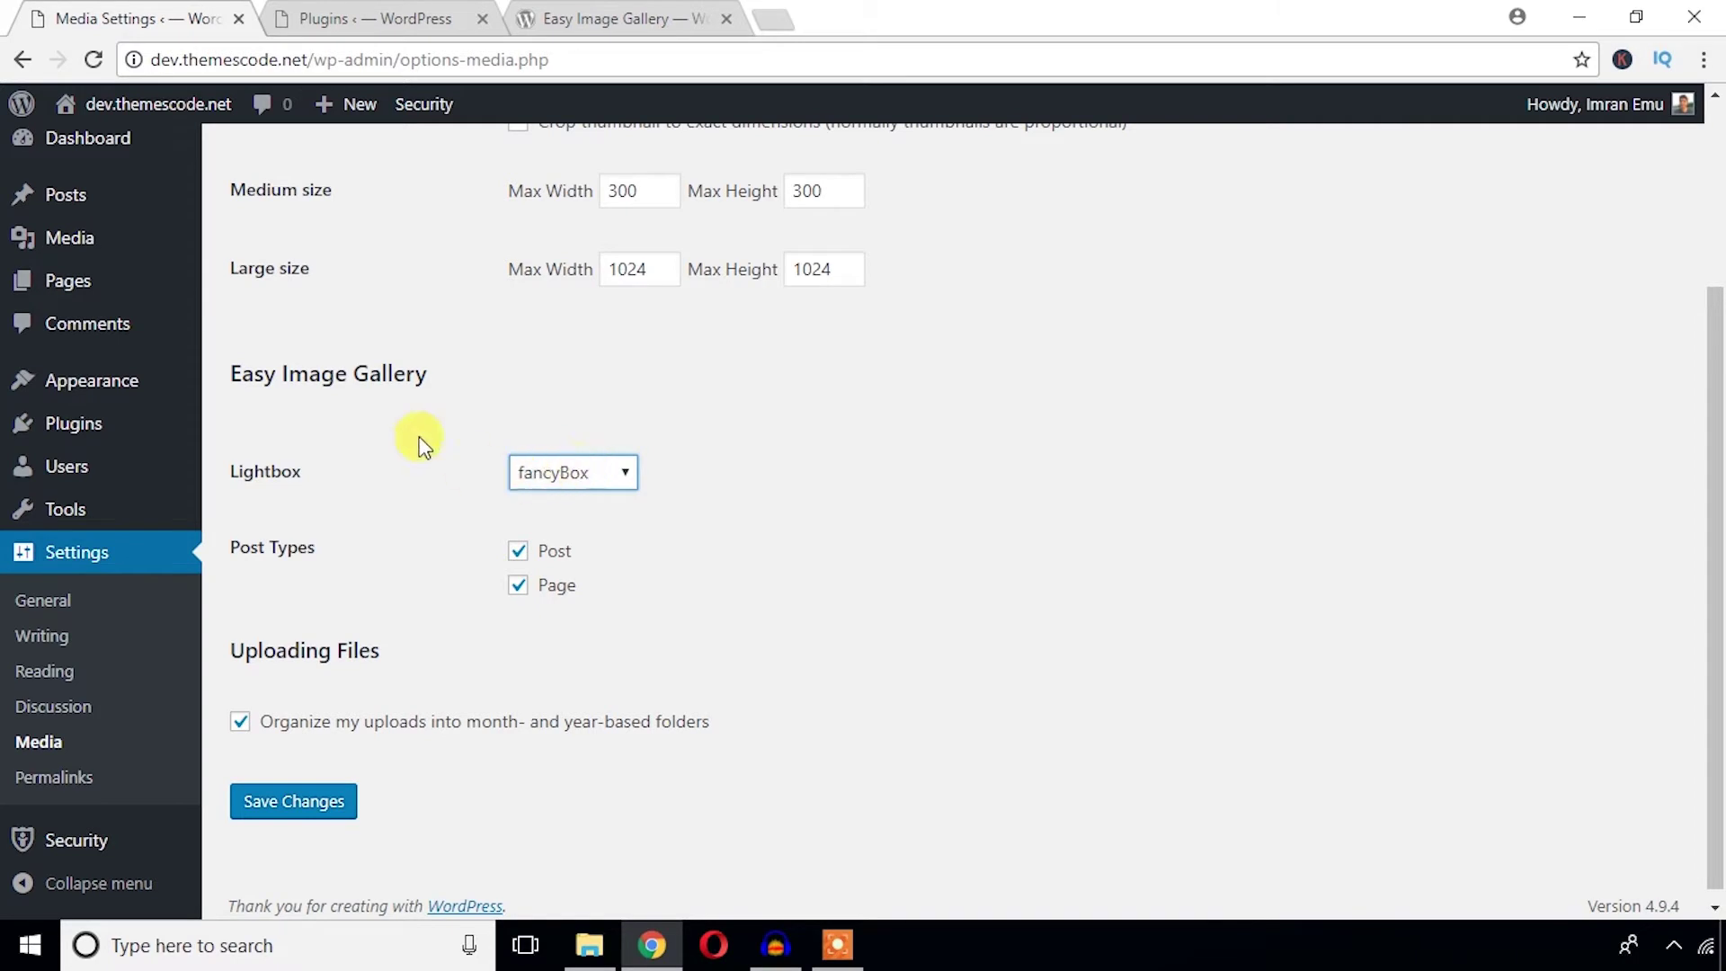
{"action": "left_click", "coordinate": [293, 803]}
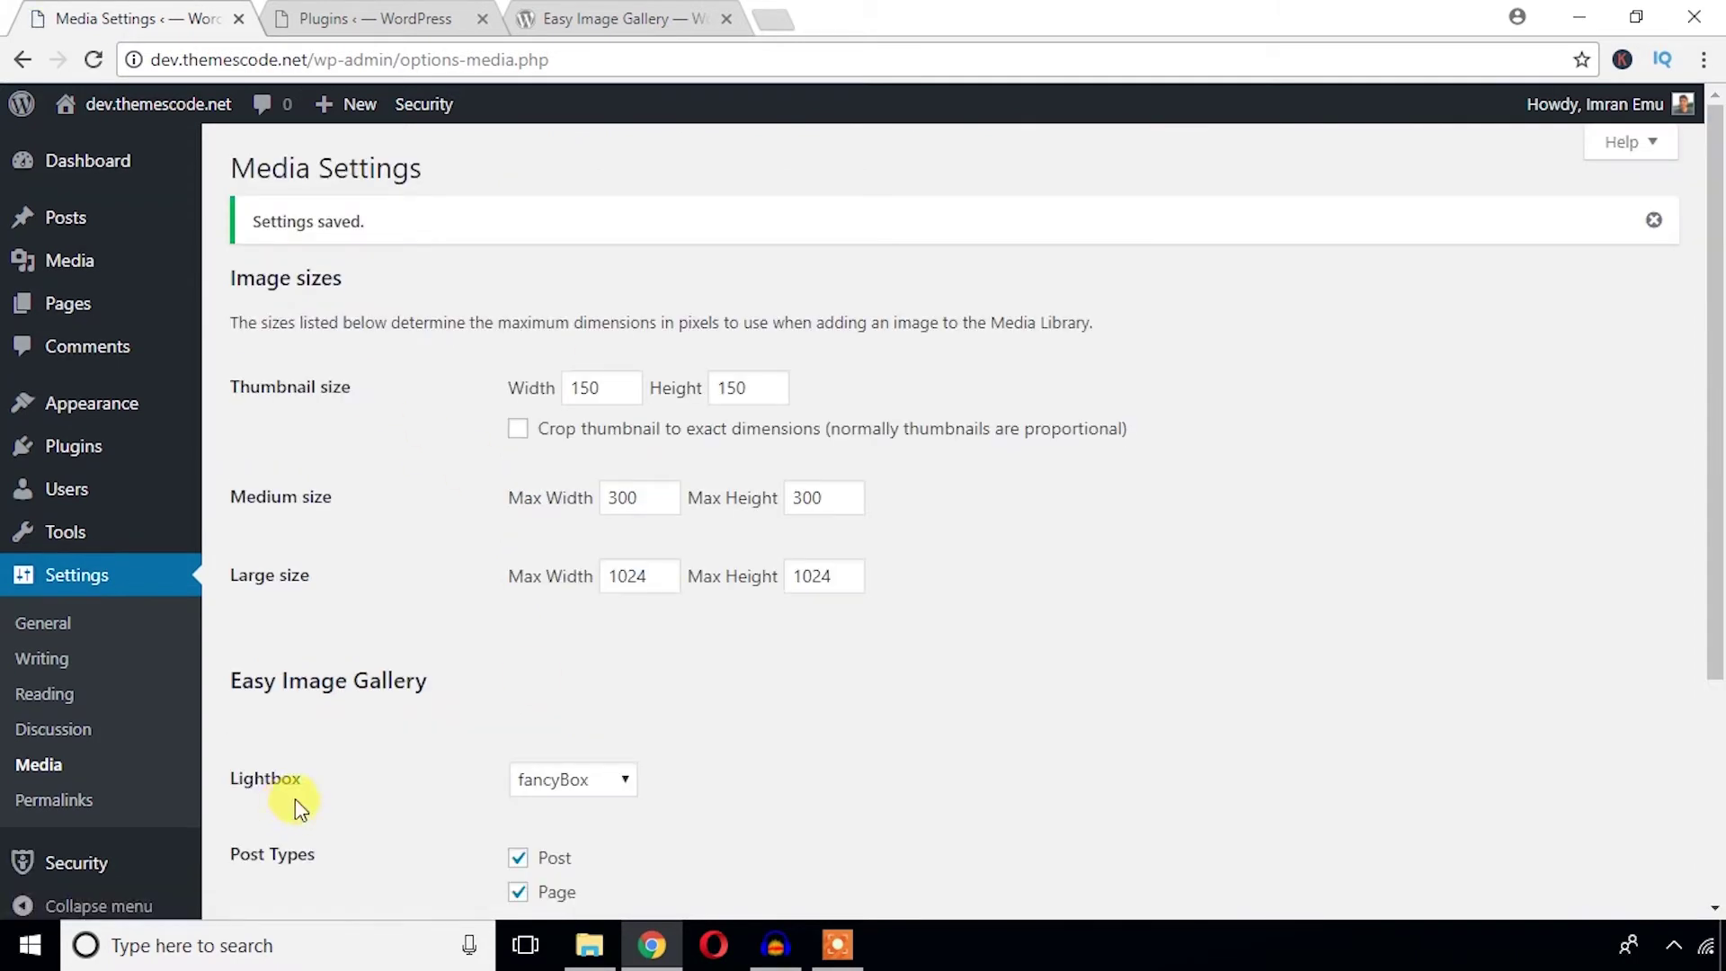
{"action": "mouse_move", "coordinate": [68, 280]}
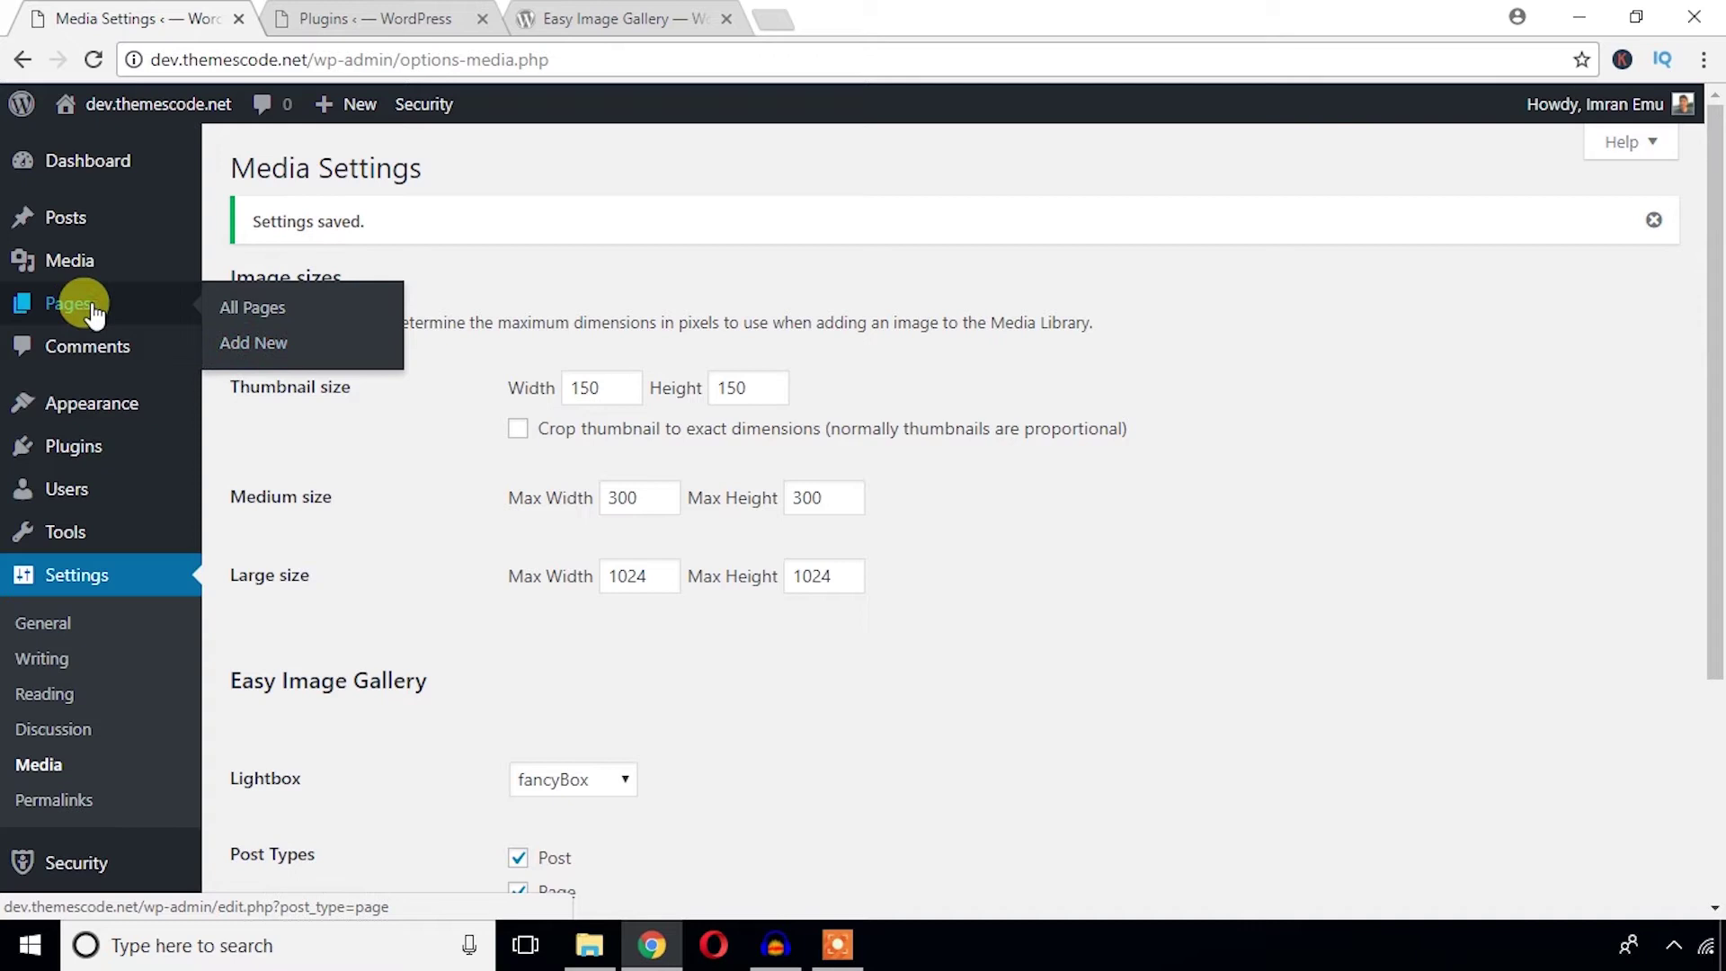
Step: Create a new page titled 'Gallery' with the Full Width template and publish it
{"action": "right_click", "coordinate": [250, 343]}
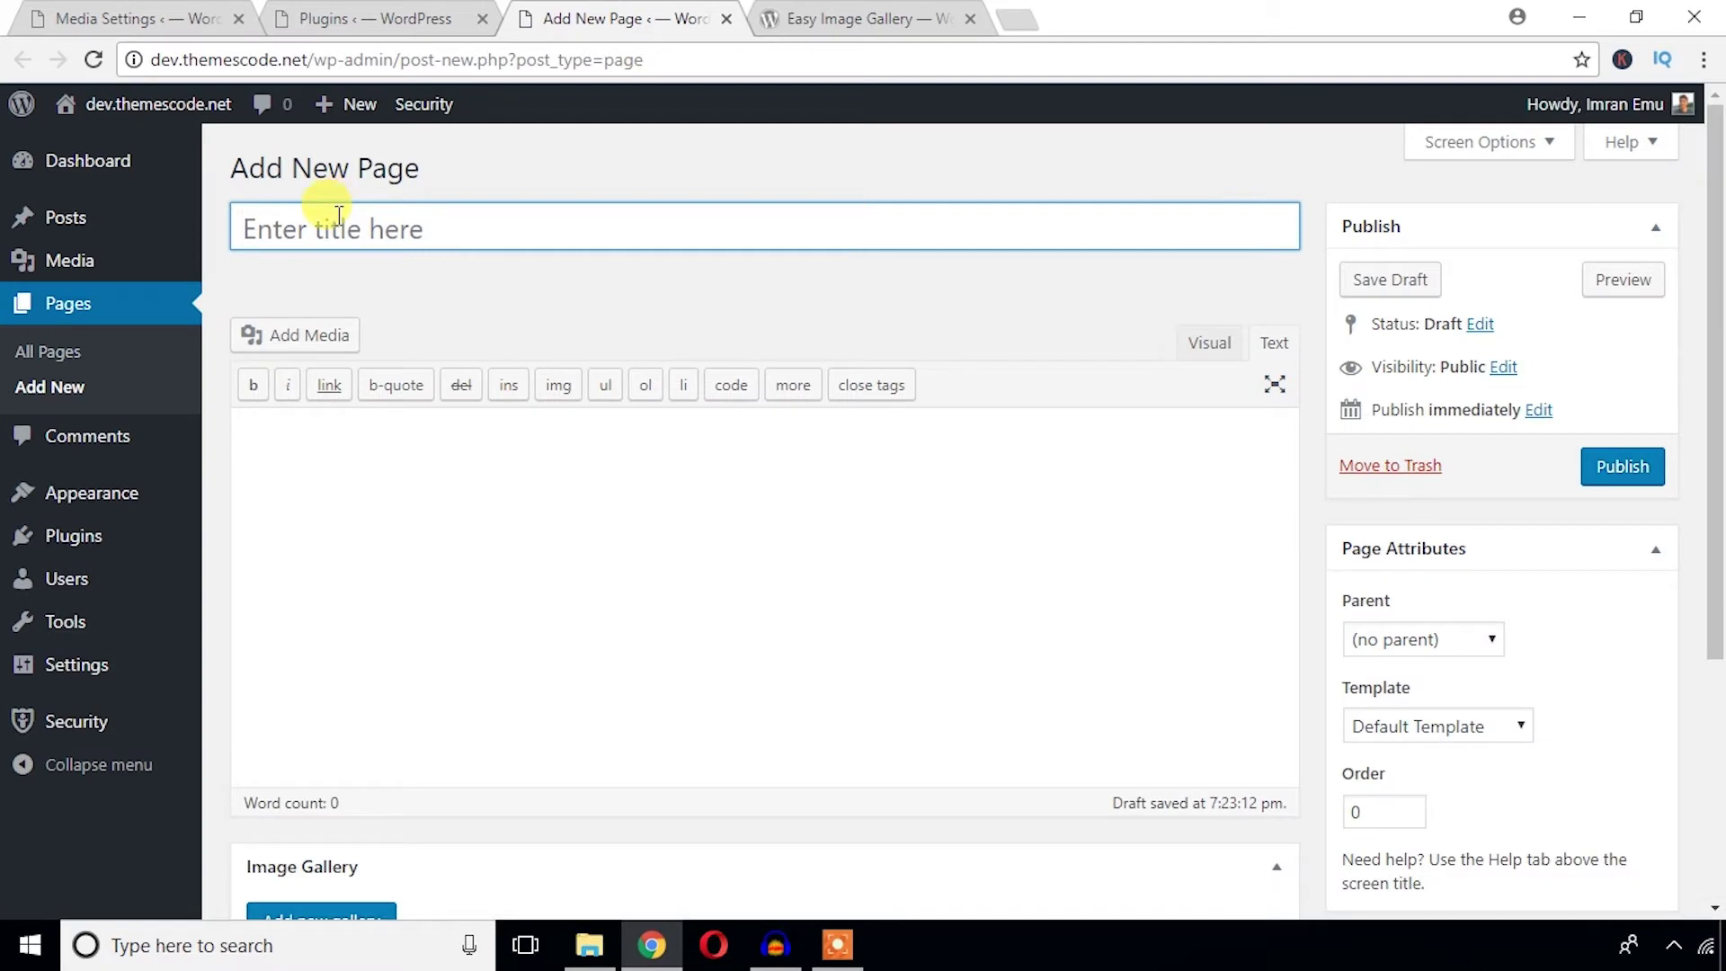
{"action": "type", "text": "Gallery"}
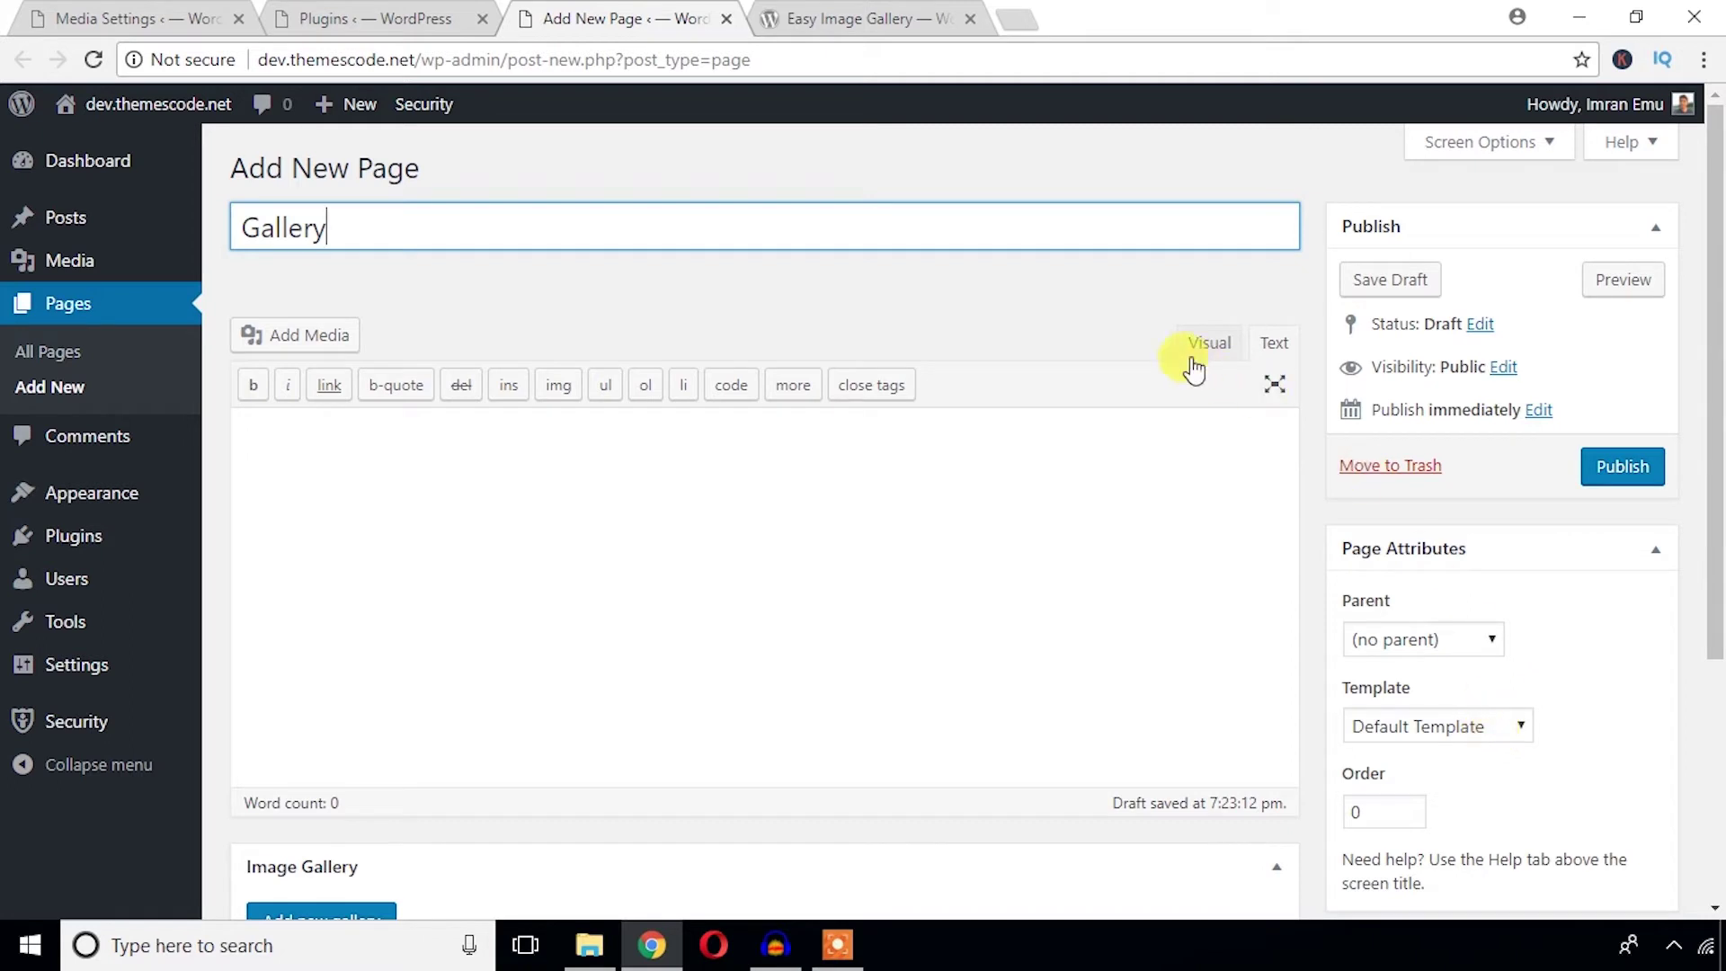
{"action": "left_click", "coordinate": [1476, 725]}
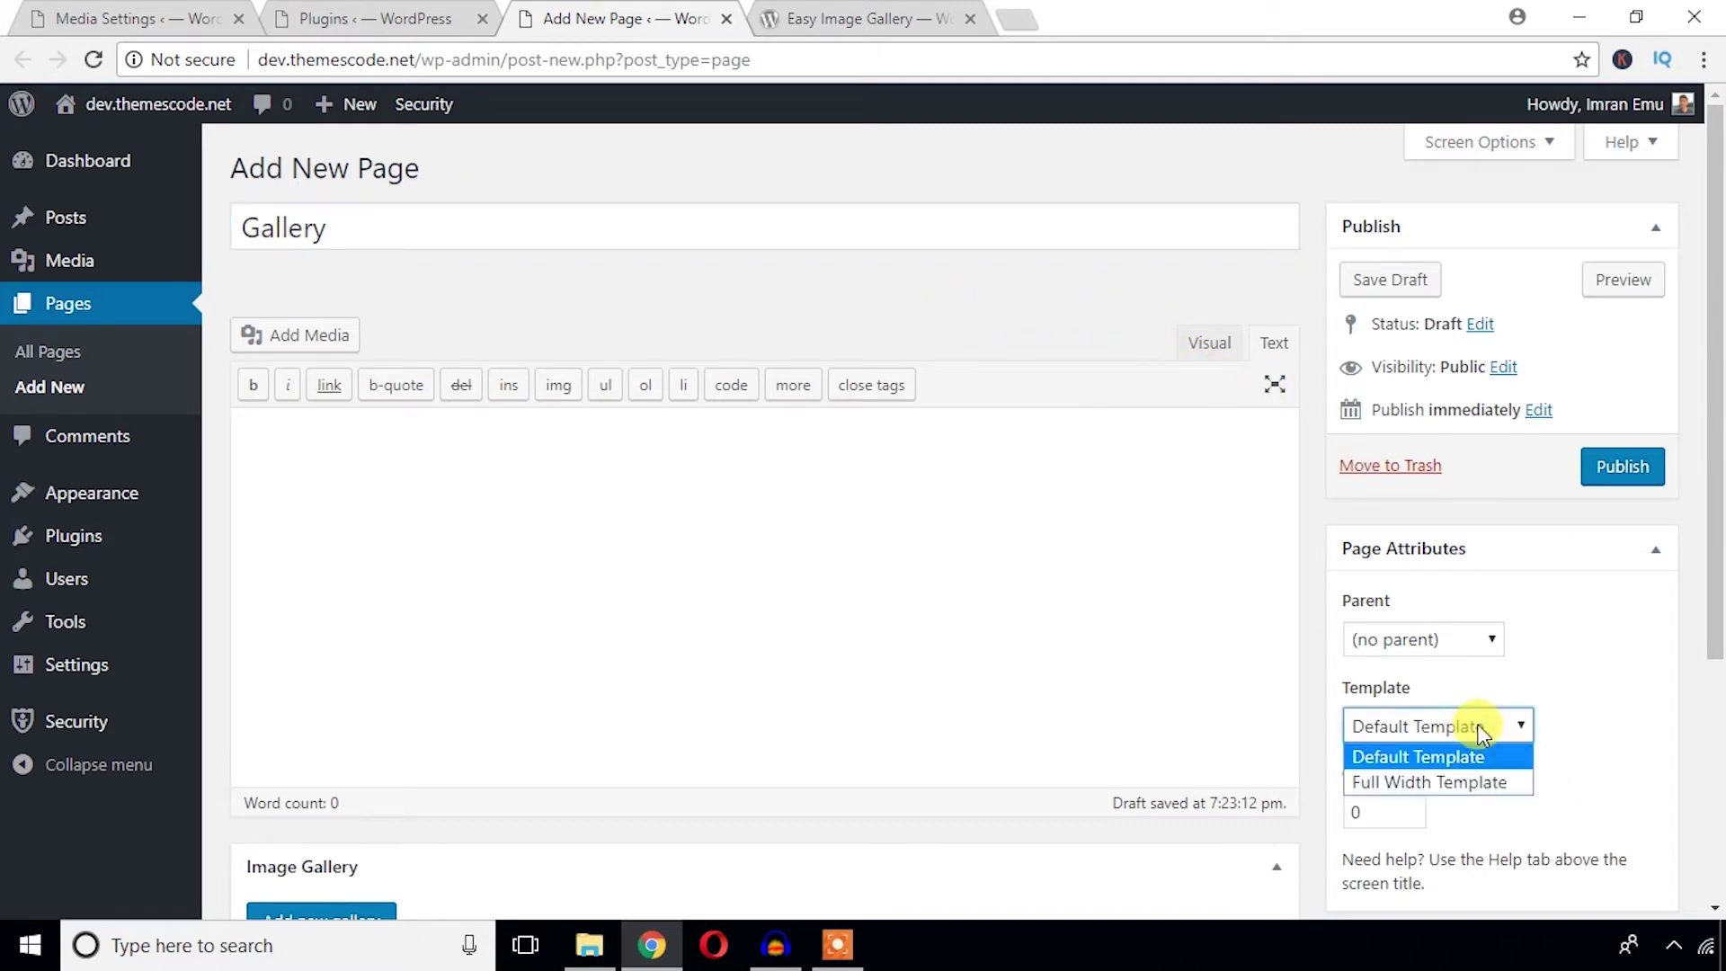
{"action": "left_click", "coordinate": [1457, 783]}
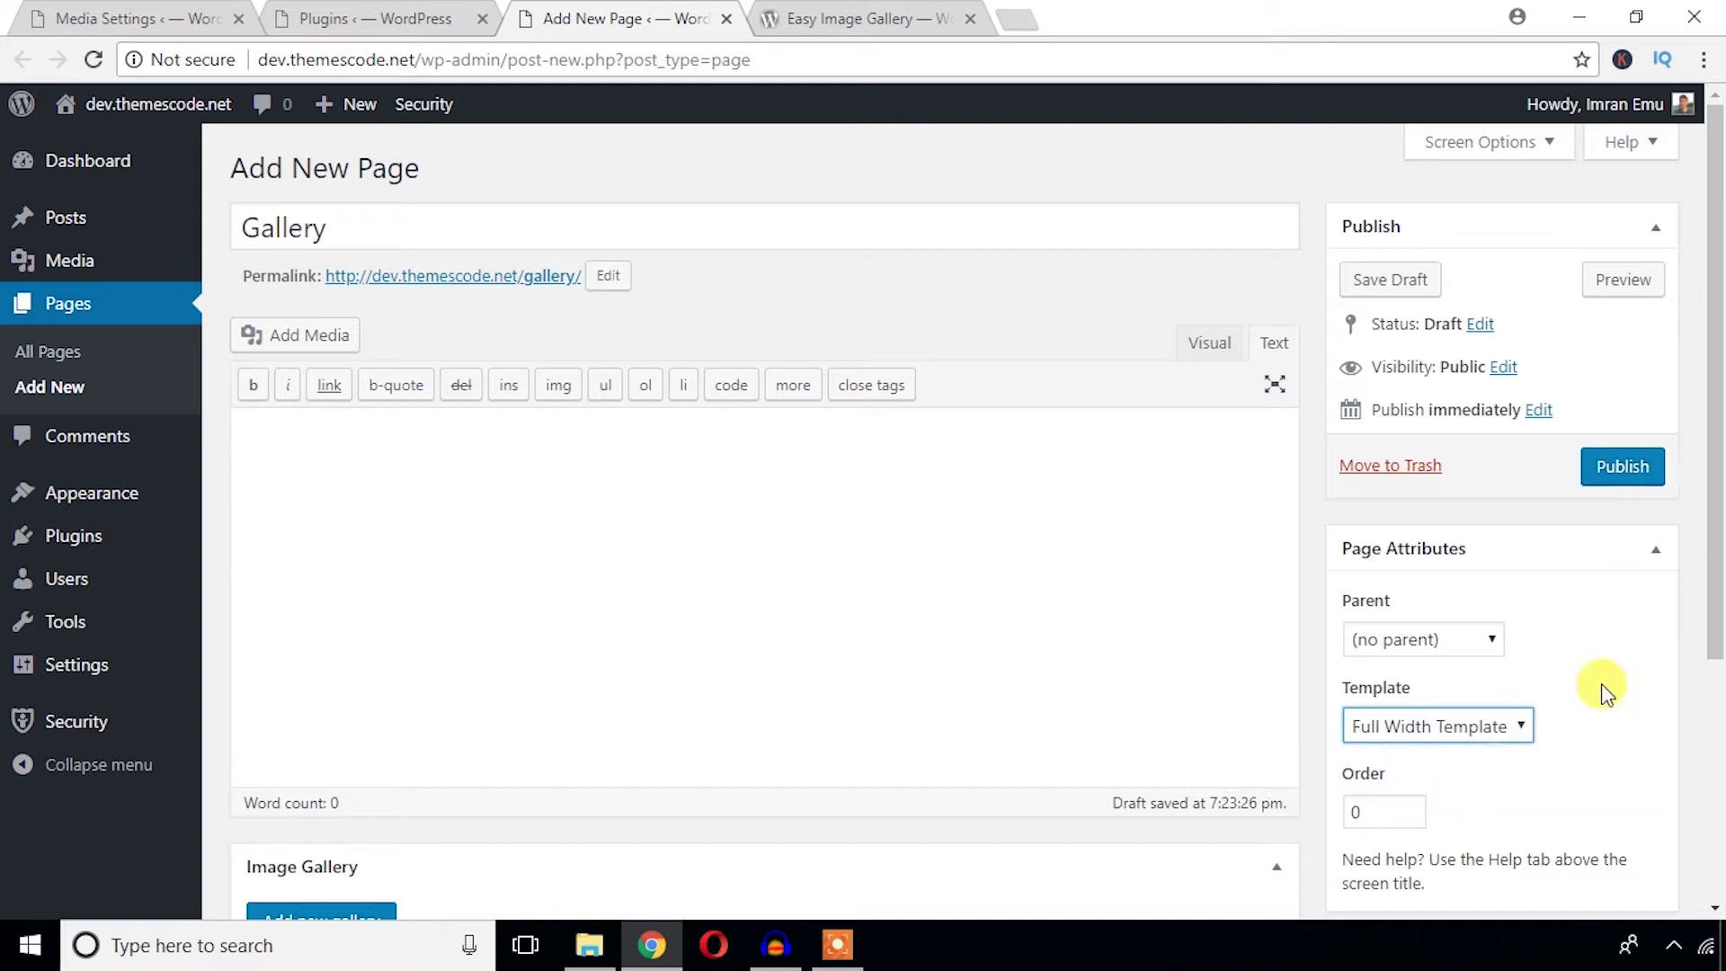
{"action": "left_click", "coordinate": [1638, 480]}
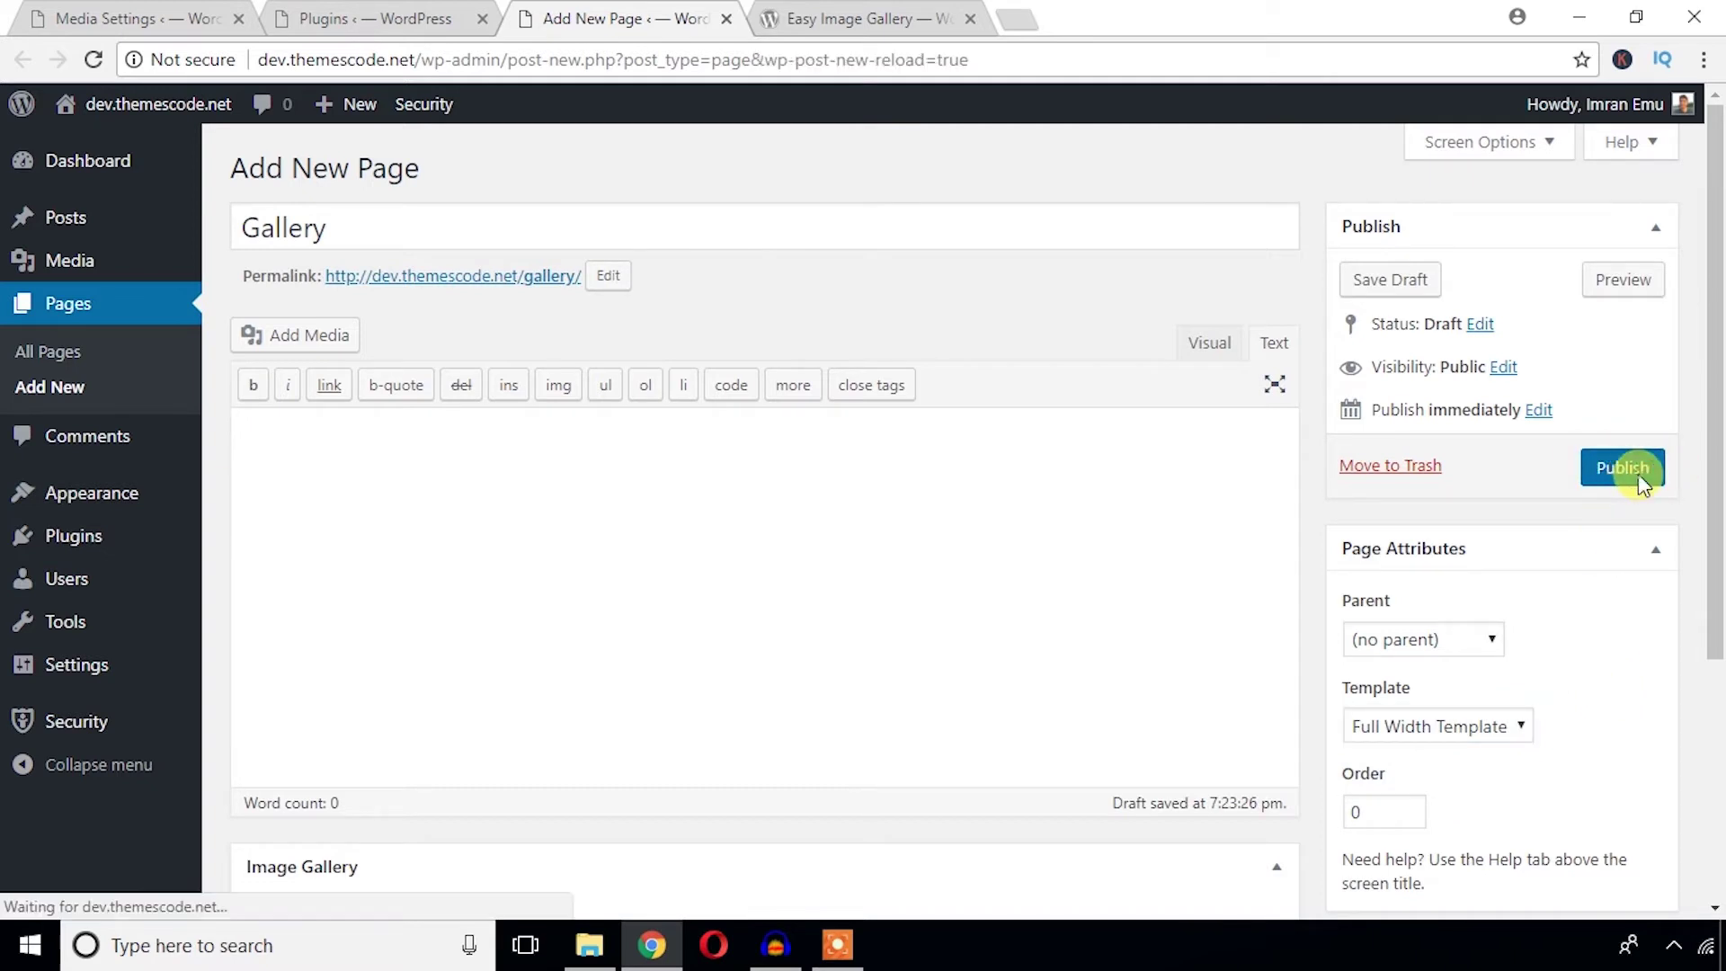
{"action": "scroll", "coordinate": [513, 578], "scroll_direction": "down", "scroll_amount": 5}
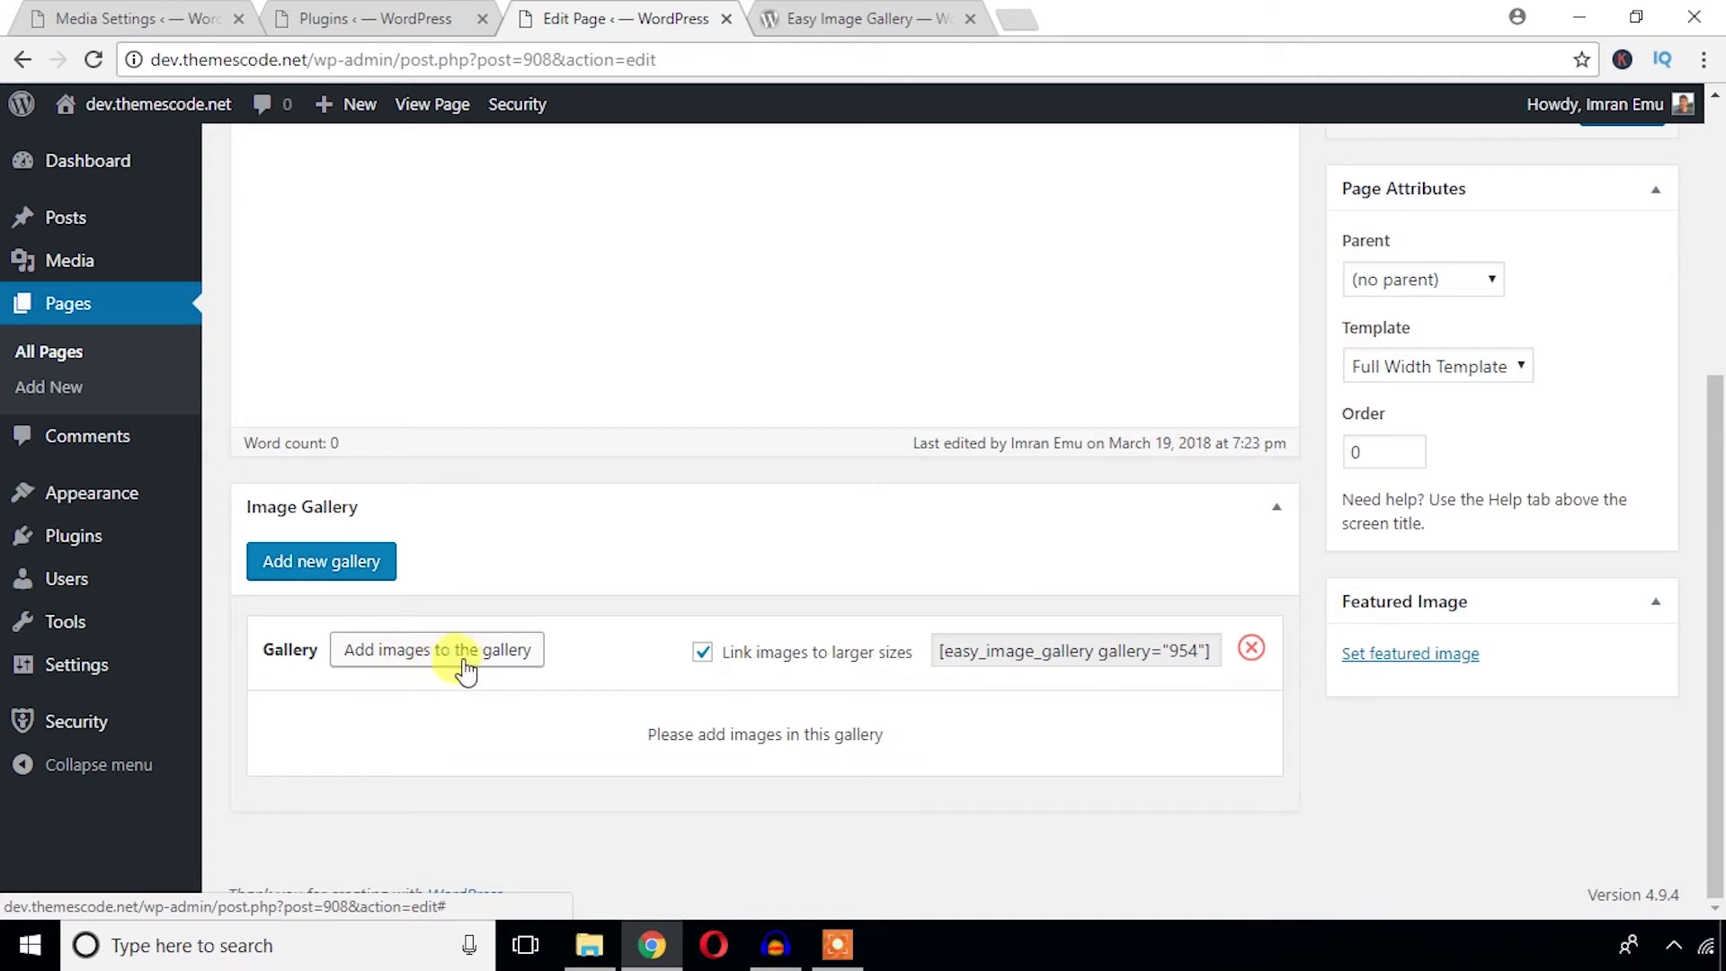
Step: Open the gallery's media library and browse the existing images
{"action": "left_click", "coordinate": [459, 665]}
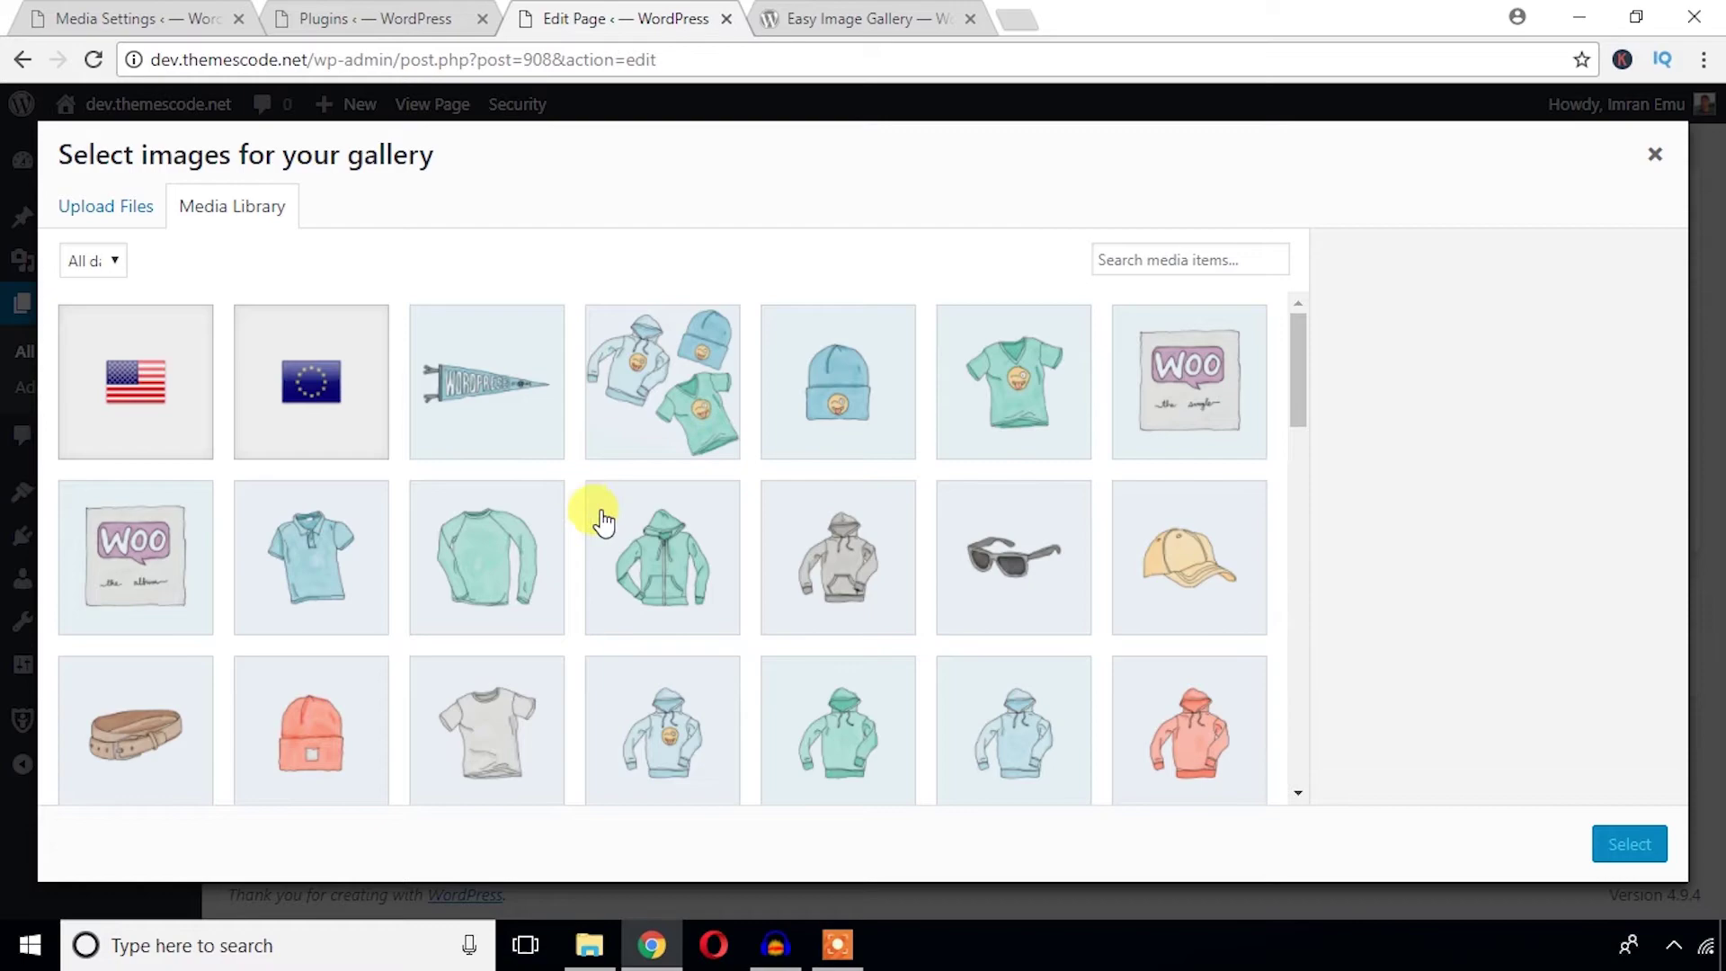
{"action": "scroll", "coordinate": [603, 521], "scroll_direction": "down", "scroll_amount": 4}
{"action": "scroll", "coordinate": [604, 514], "scroll_direction": "down", "scroll_amount": 10}
{"action": "scroll", "coordinate": [605, 512], "scroll_direction": "down", "scroll_amount": 3}
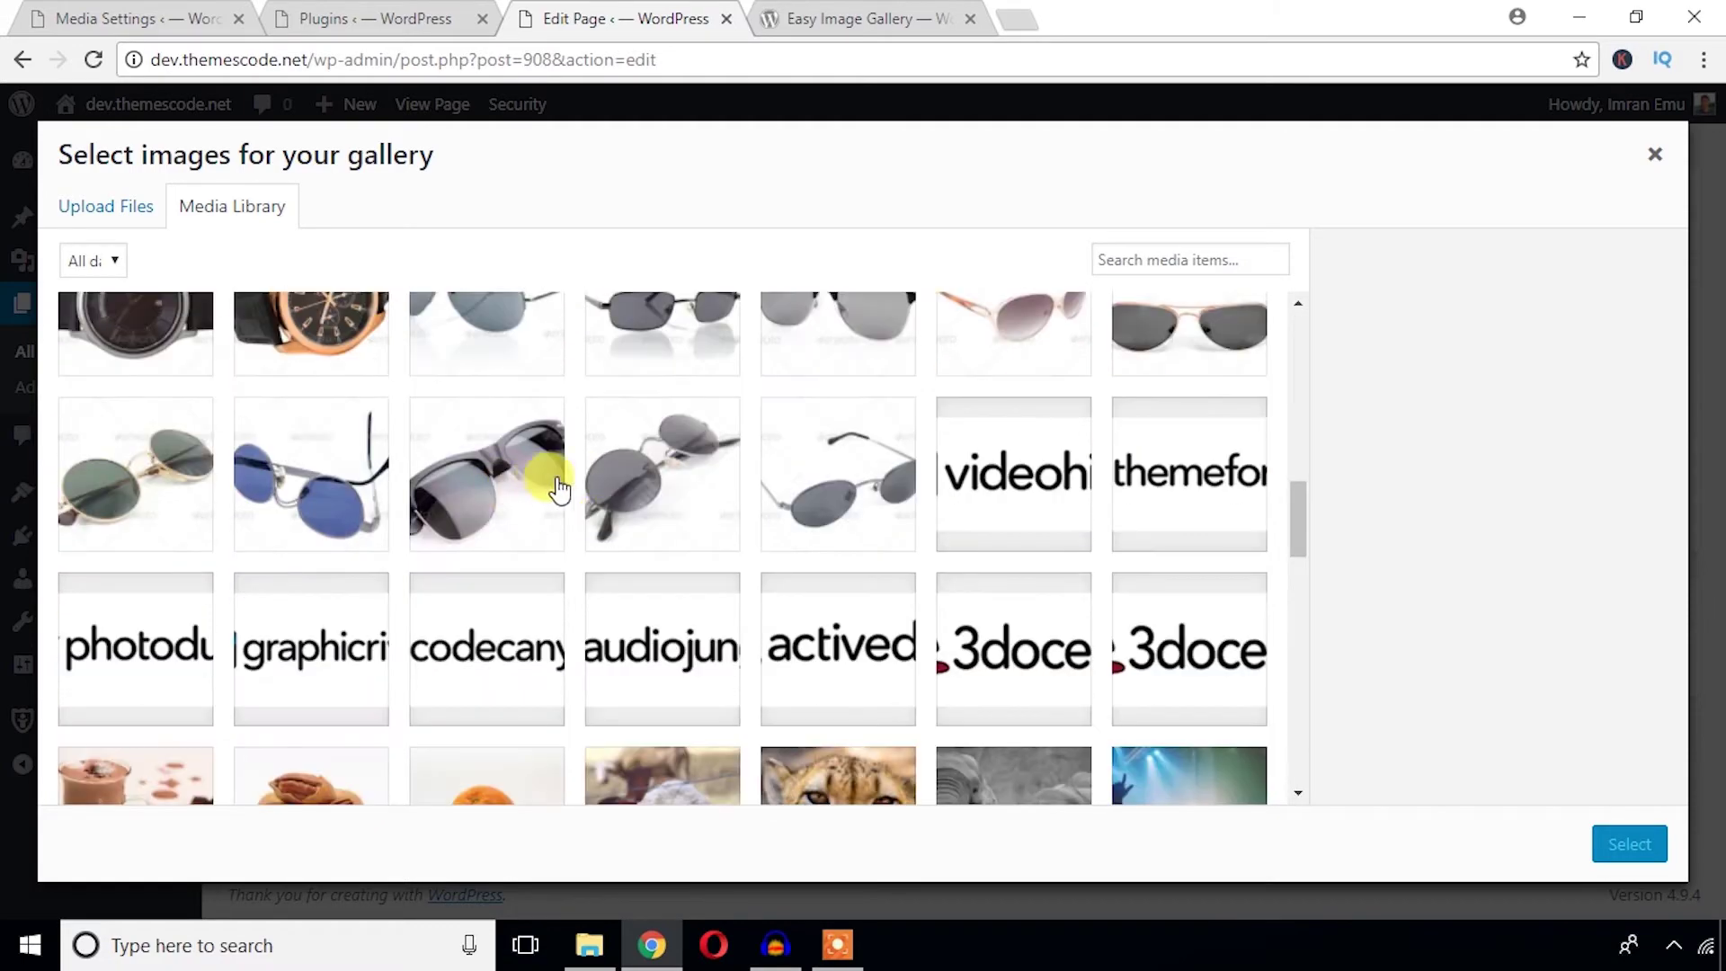
{"action": "scroll", "coordinate": [462, 490], "scroll_direction": "up", "scroll_amount": 5}
{"action": "scroll", "coordinate": [455, 492], "scroll_direction": "up", "scroll_amount": 2}
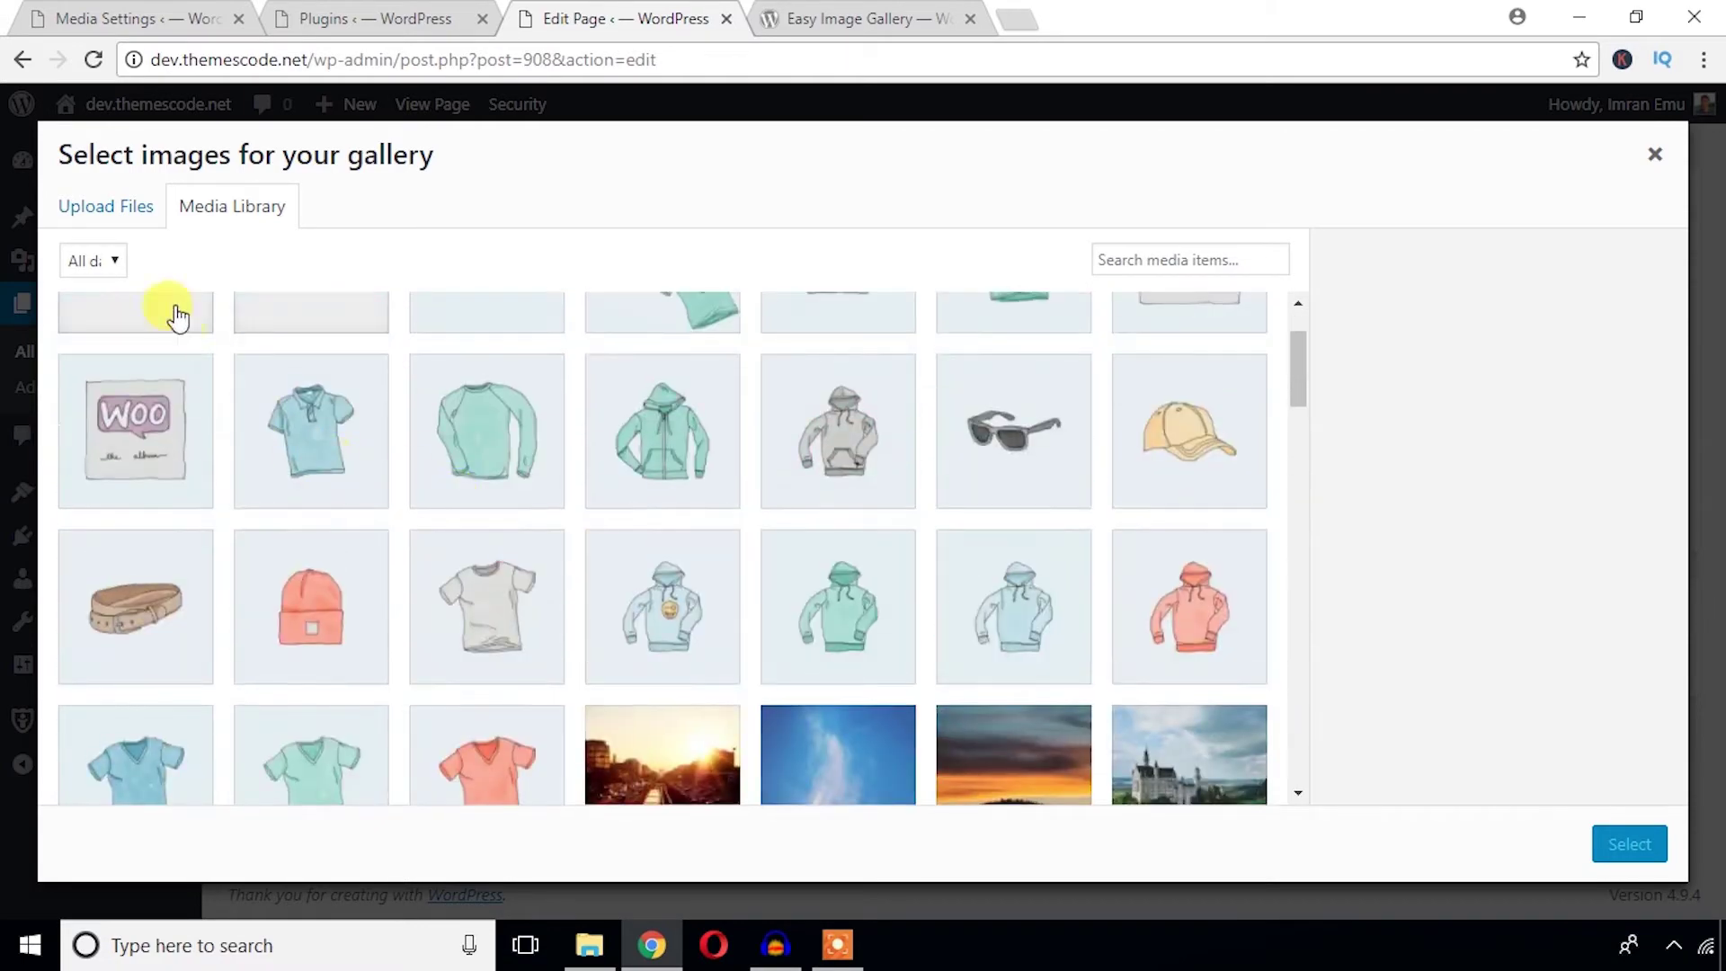
Step: Upload photos 1–6 from the Images folder and add them to the gallery
{"action": "left_click", "coordinate": [120, 216]}
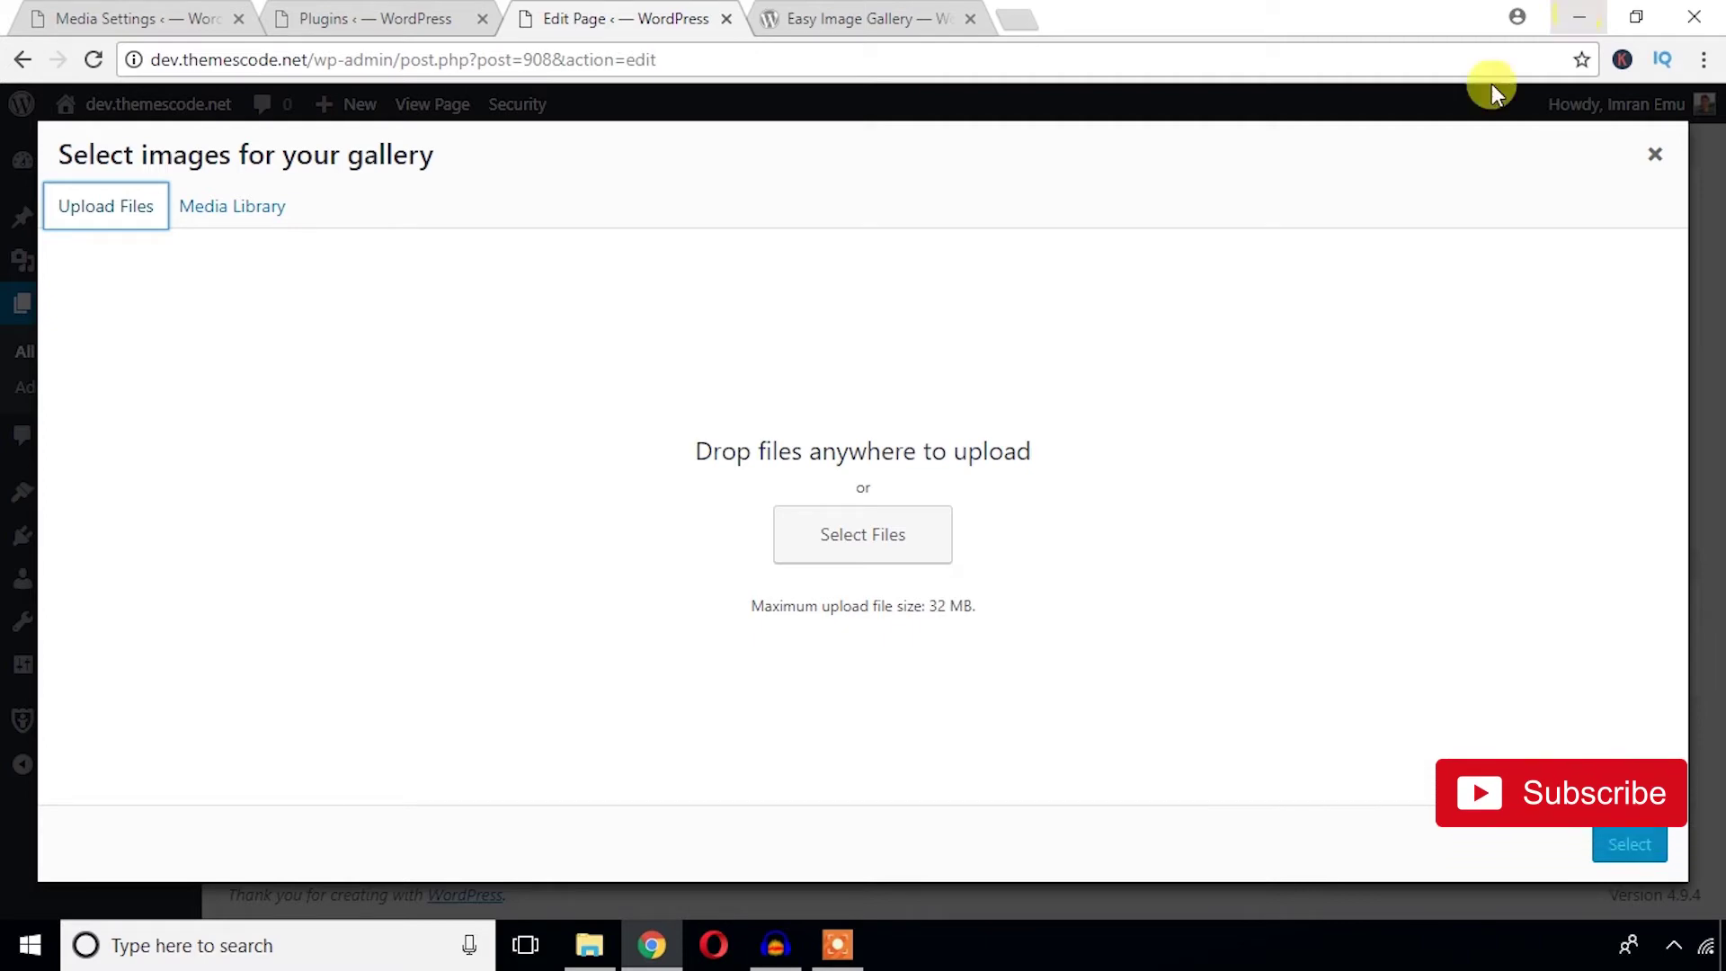
{"action": "left_click", "coordinate": [883, 543]}
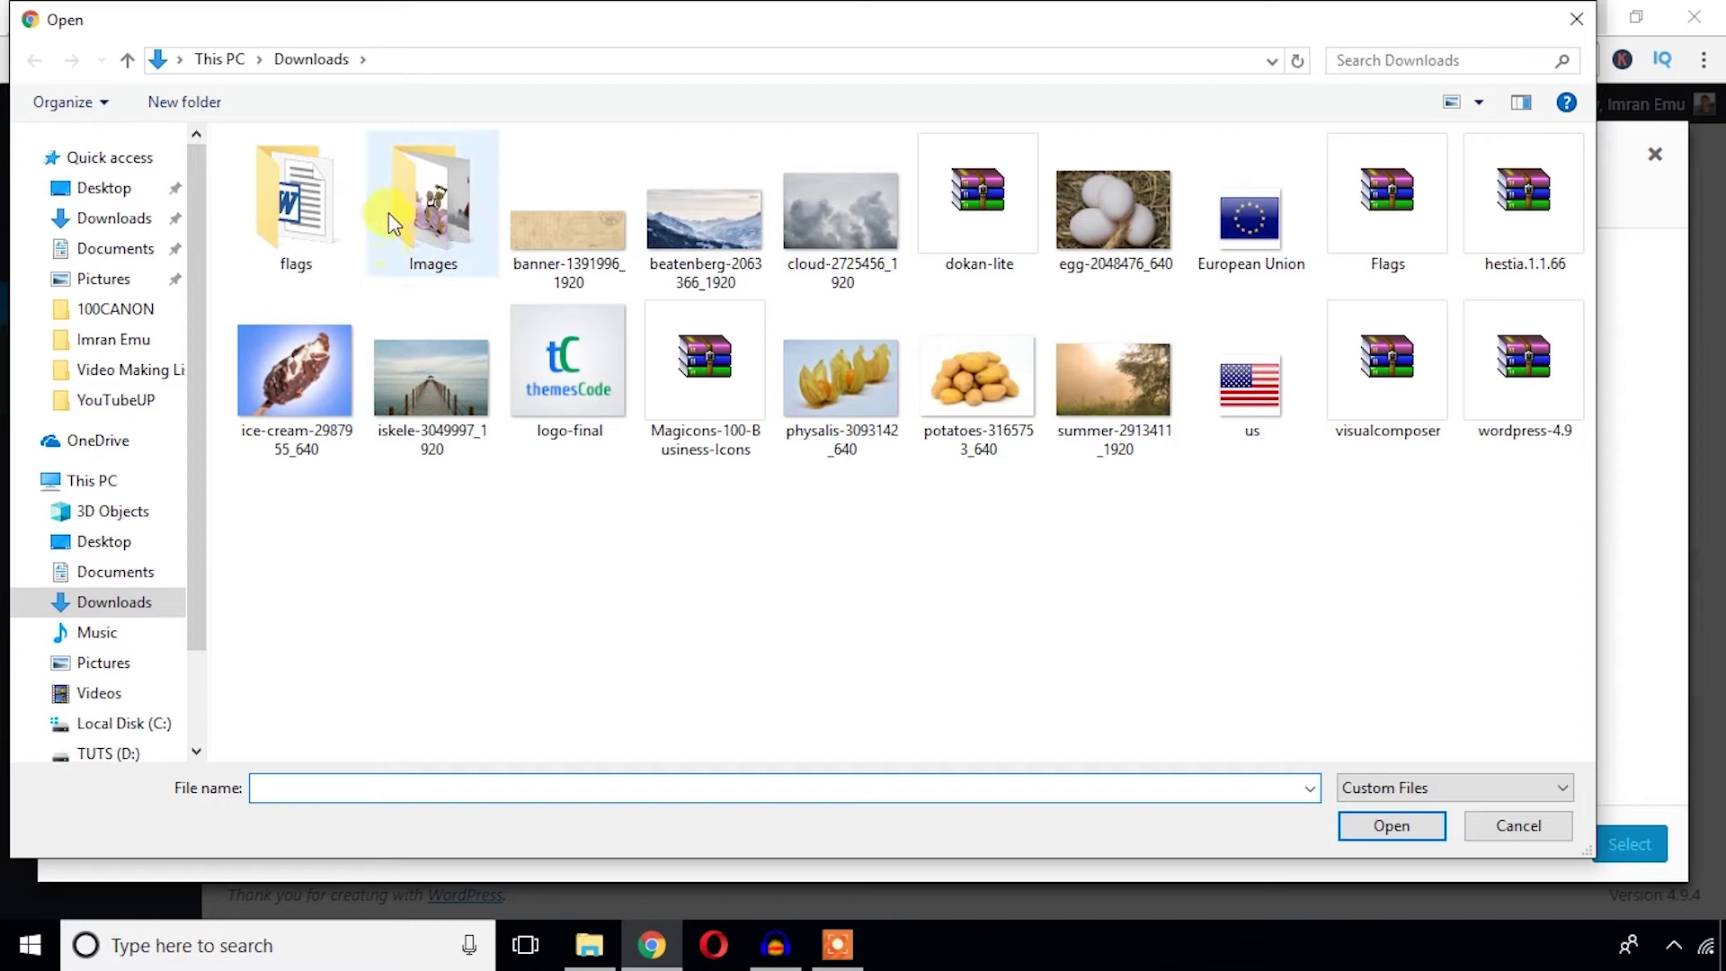
{"action": "double_click", "coordinate": [449, 237]}
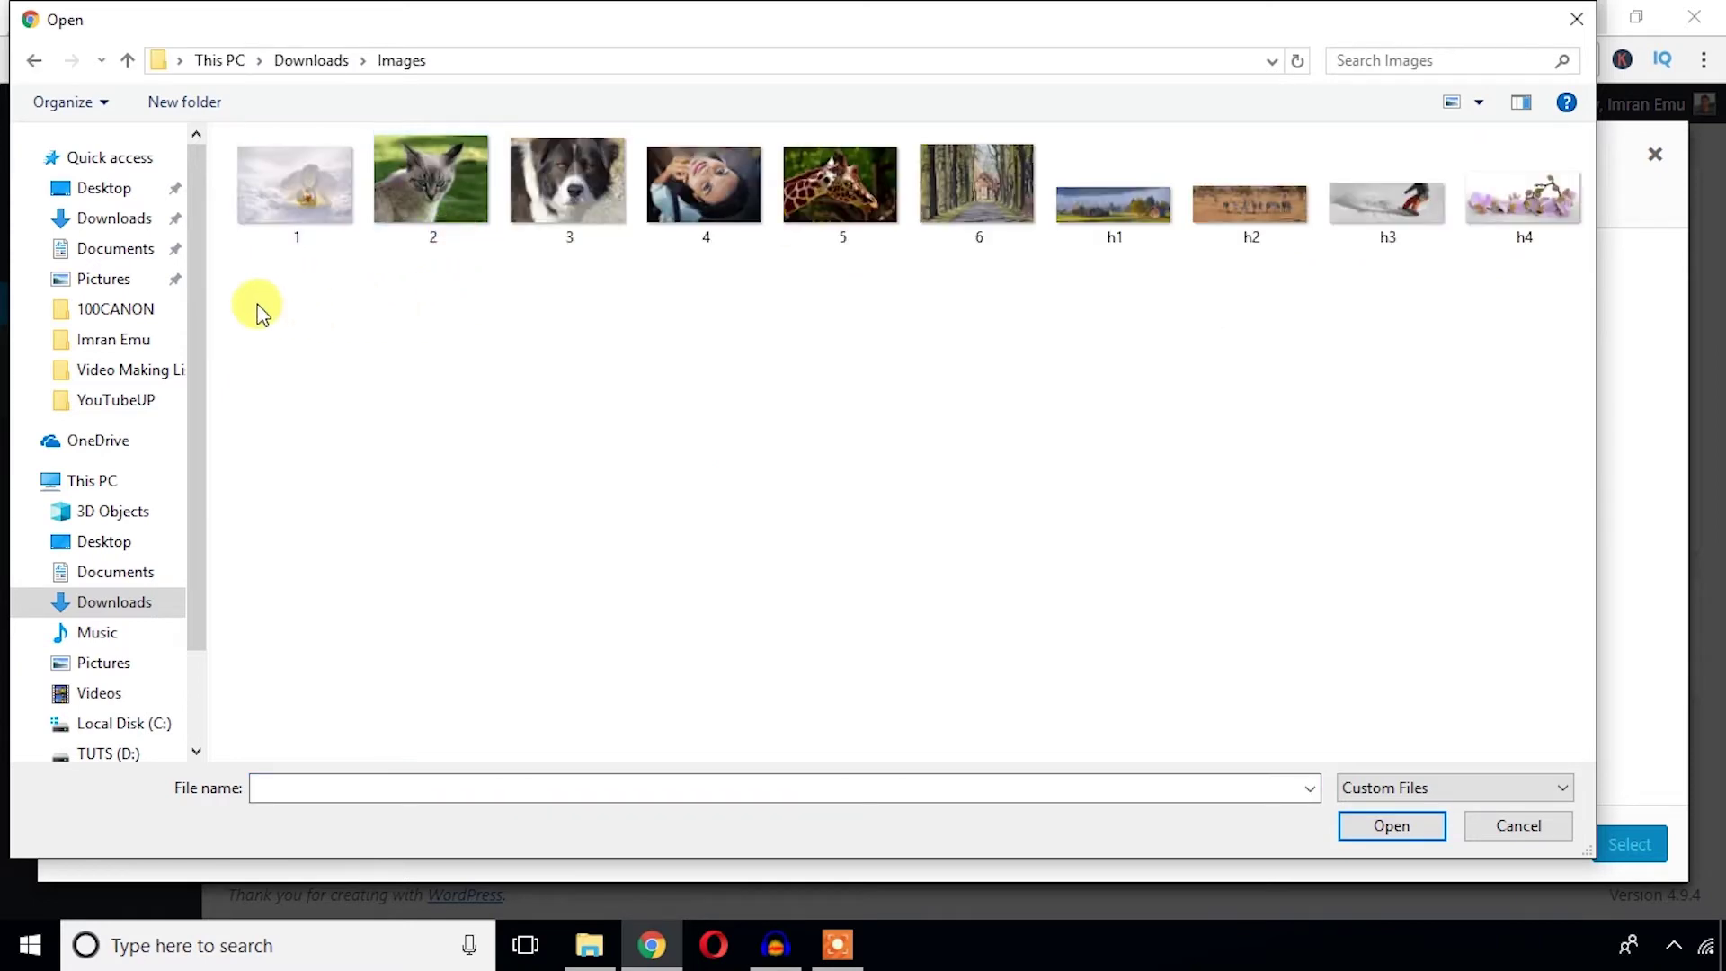
{"action": "left_click_drag", "start_coordinate": [258, 308], "coordinate": [960, 199]}
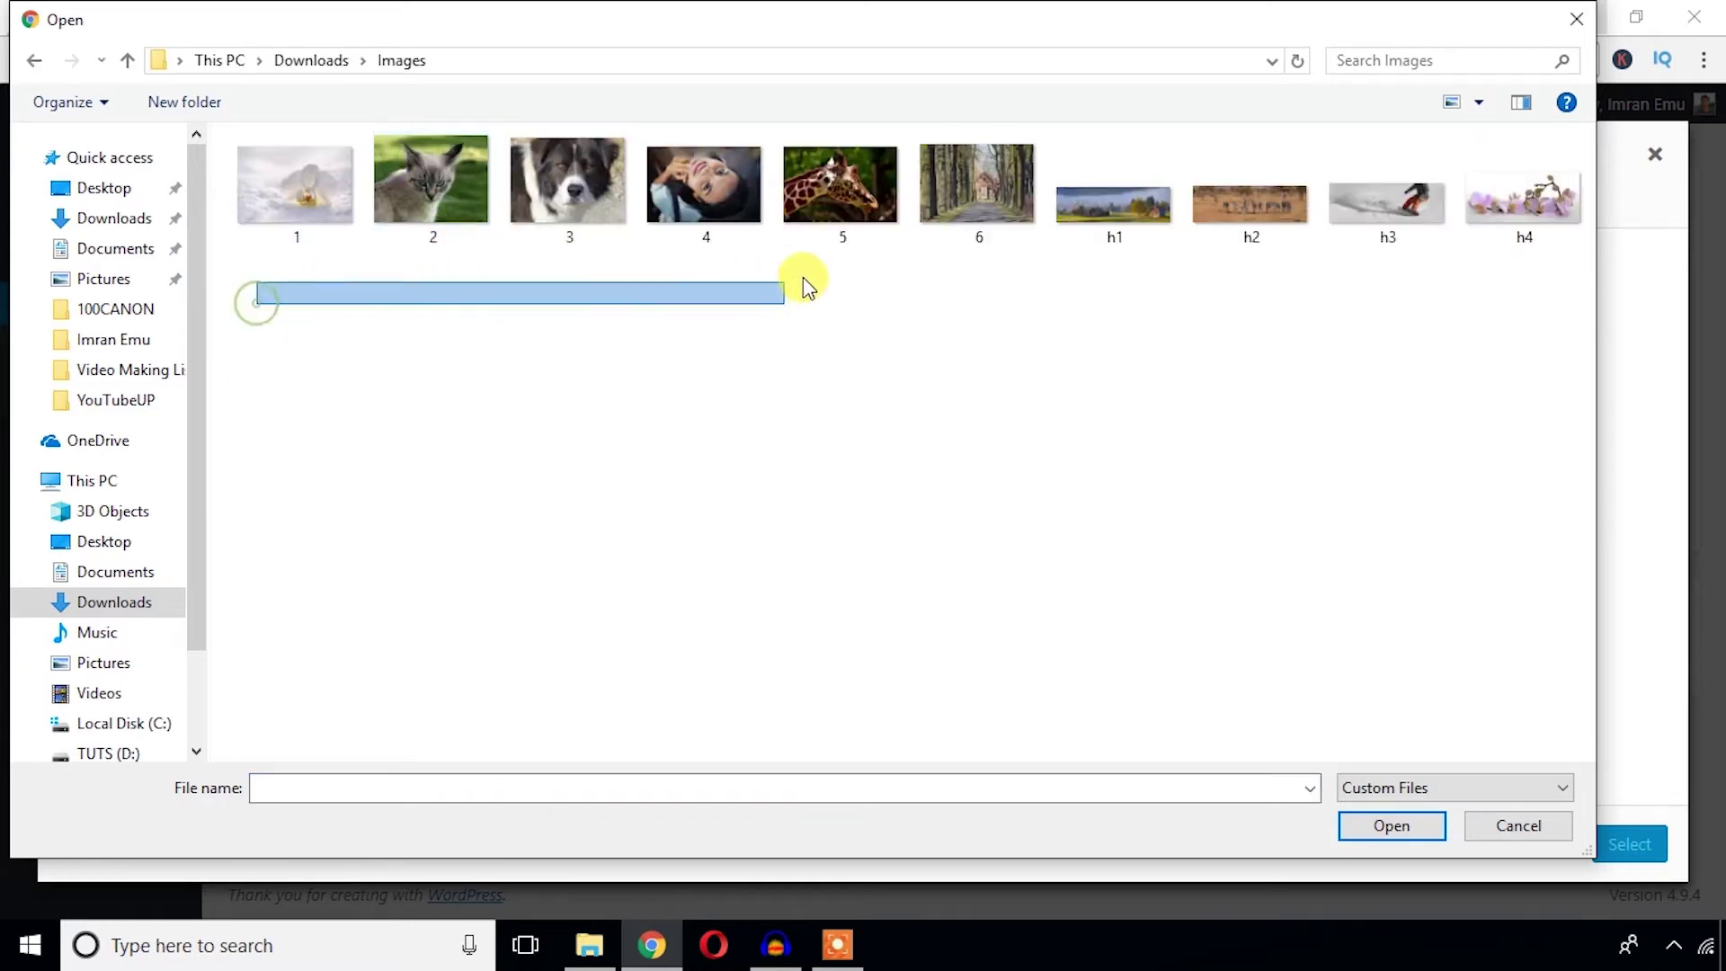
{"action": "left_click", "coordinate": [1407, 827]}
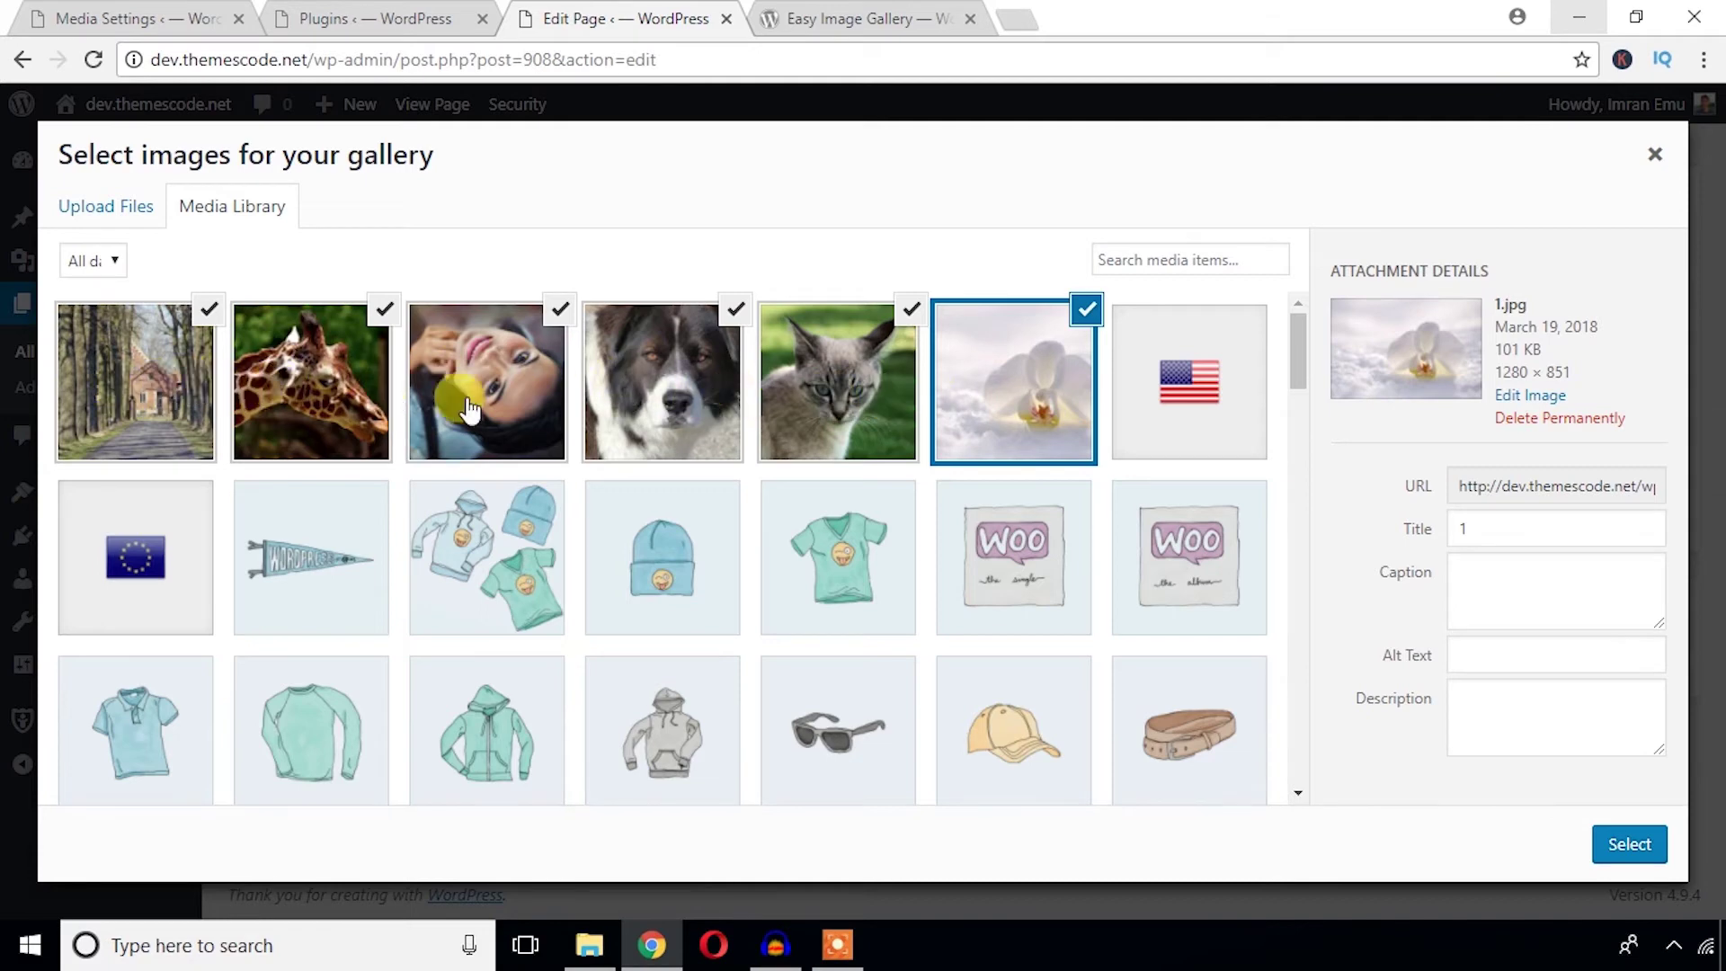
{"action": "left_click", "coordinate": [1636, 861]}
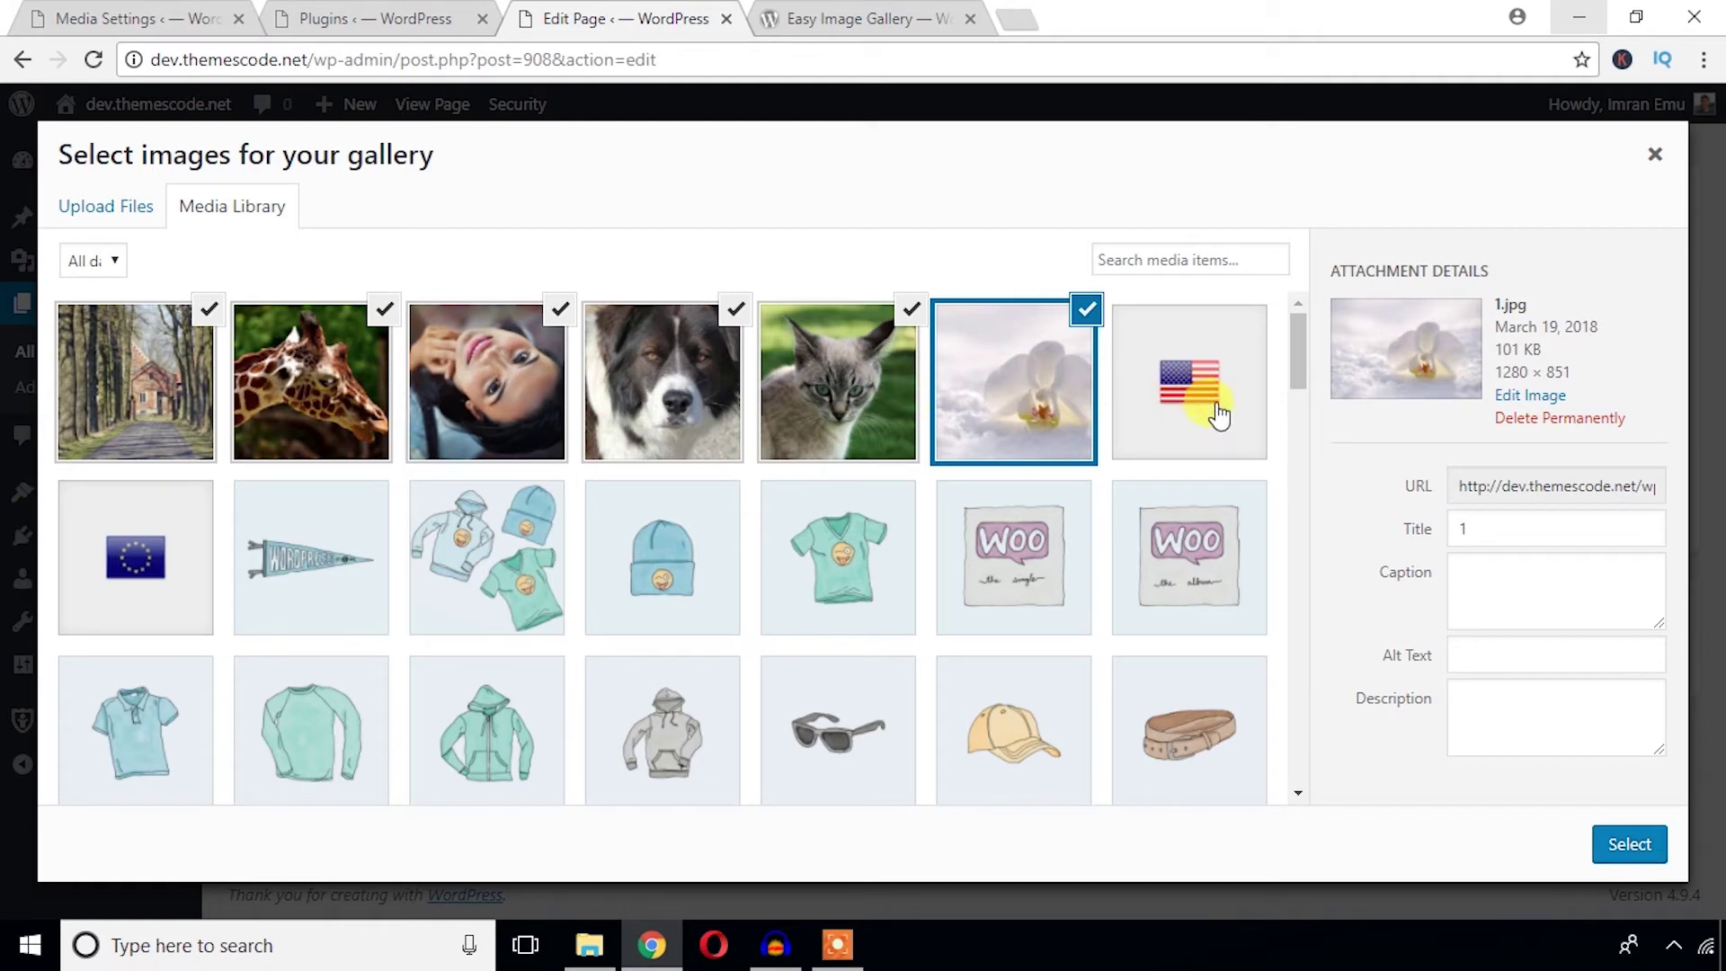
{"action": "left_click", "coordinate": [1626, 847]}
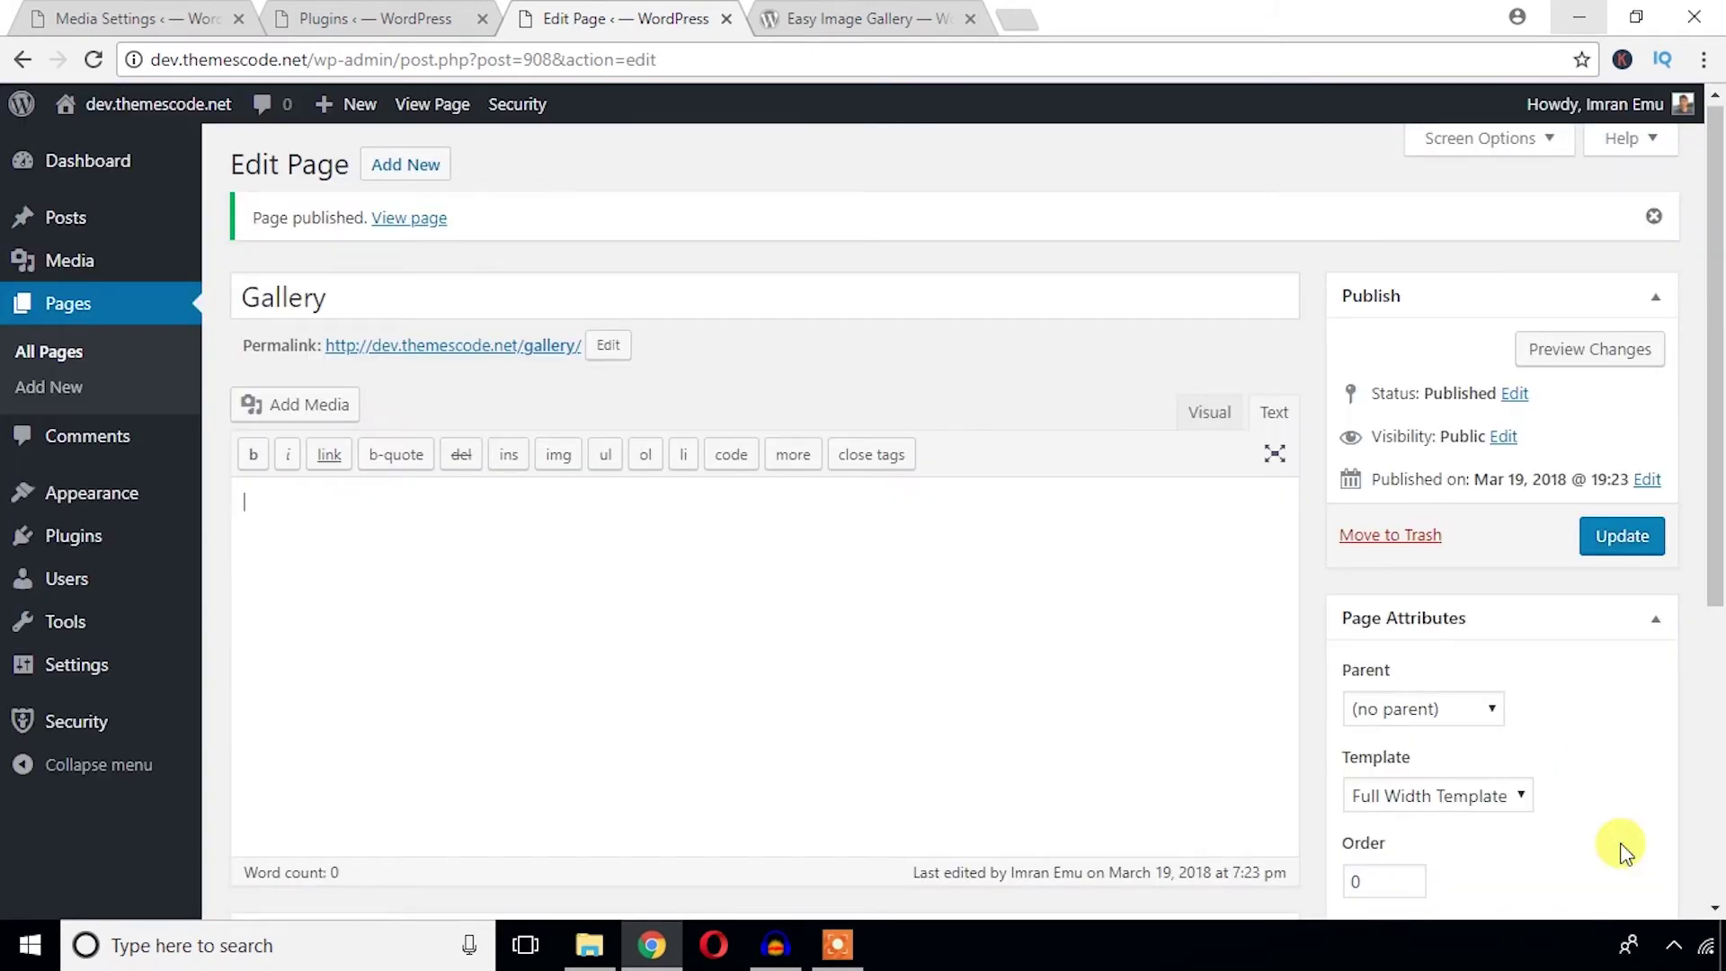
Step: Drag the thumbnails into the order woman, orchid, tree avenue, cat, giraffe, dog
{"action": "scroll", "coordinate": [1058, 712], "scroll_direction": "down", "scroll_amount": 5}
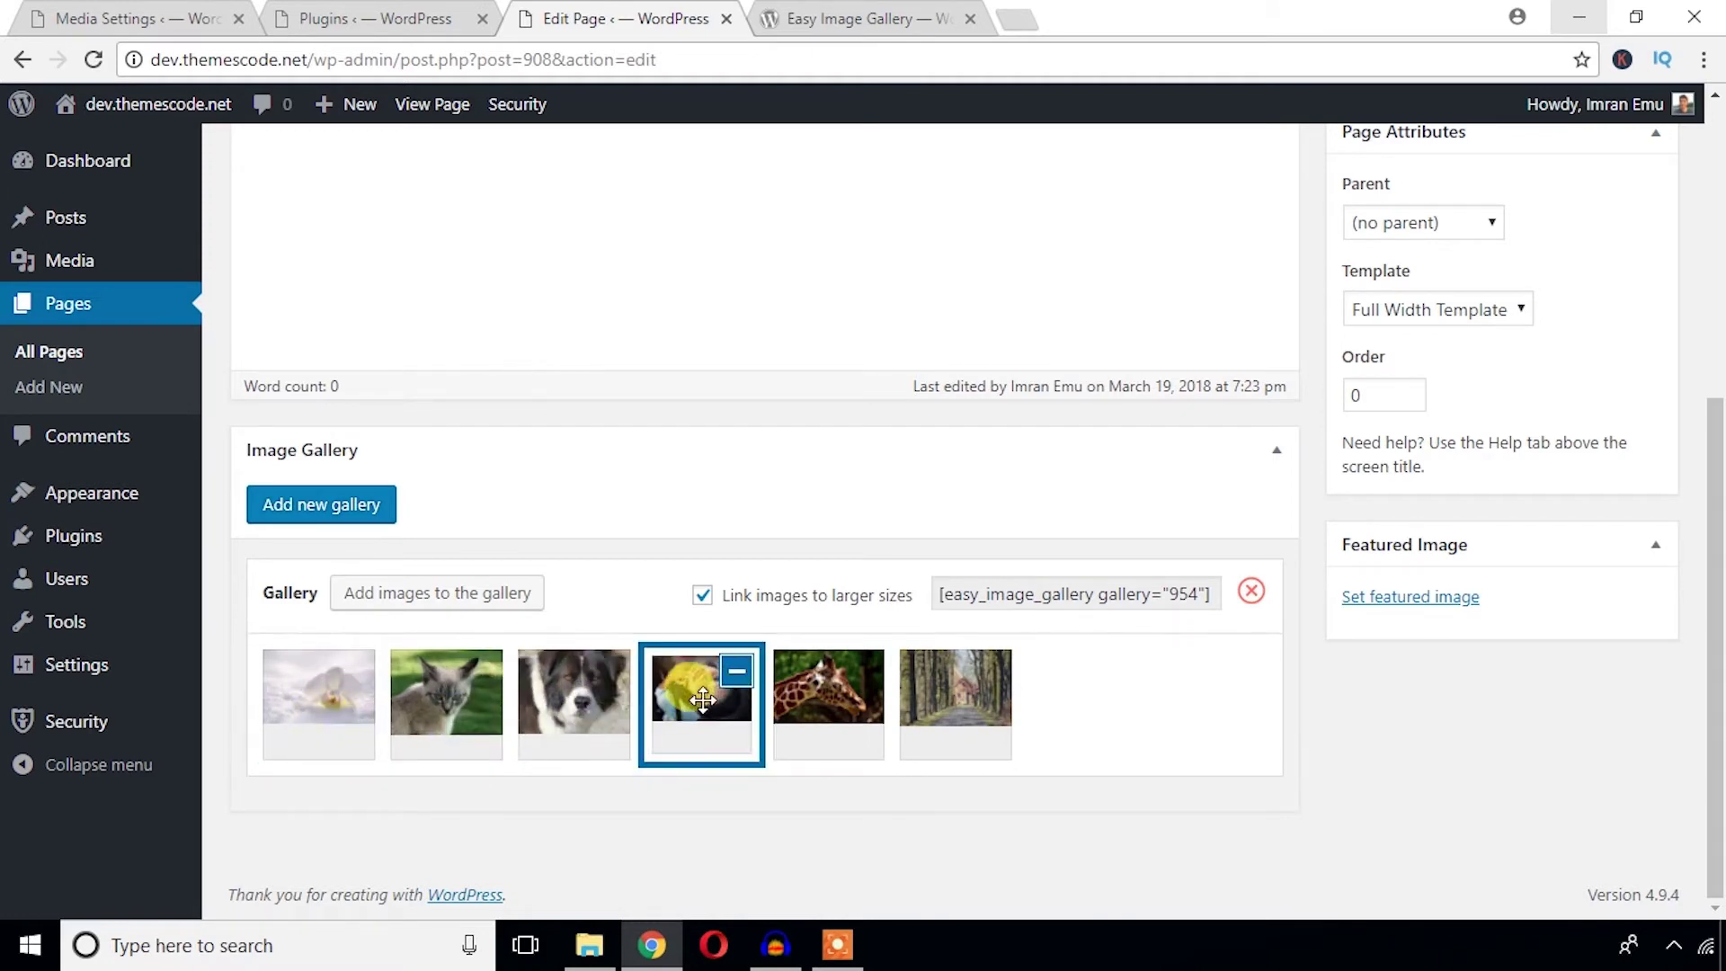
{"action": "left_click_drag", "start_coordinate": [703, 699], "coordinate": [314, 692]}
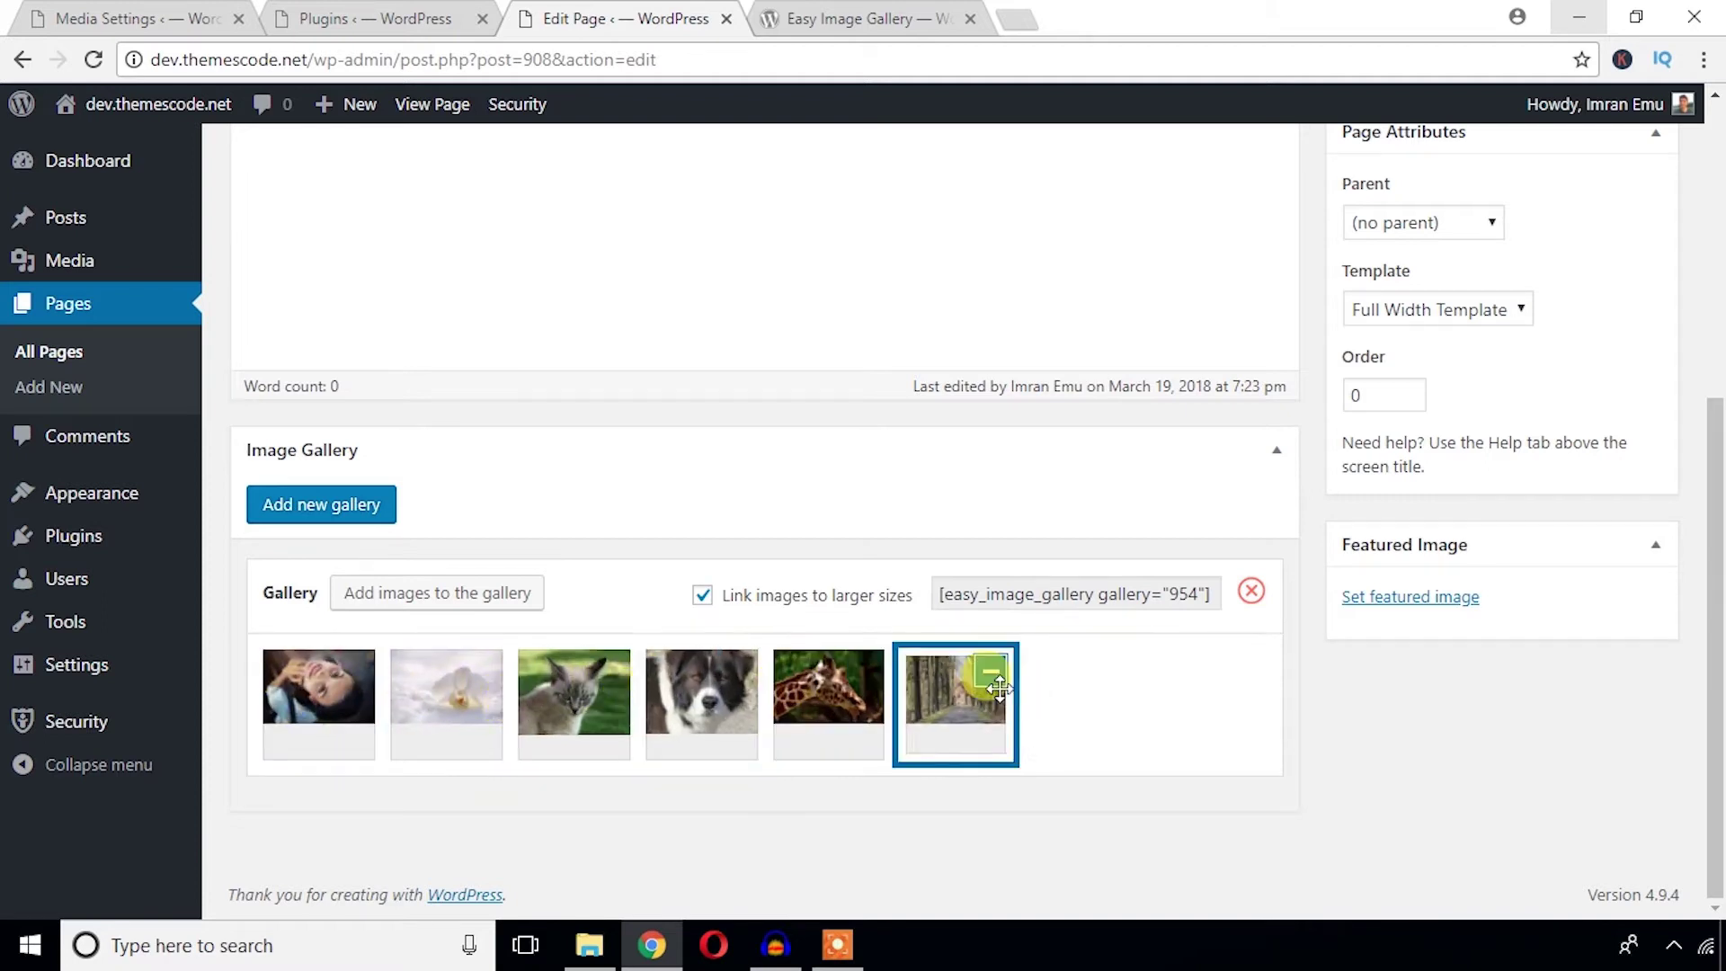
{"action": "mouse_move", "coordinate": [1000, 688]}
{"action": "left_mouse_down"}
{"action": "mouse_move", "coordinate": [498, 702]}
{"action": "mouse_move", "coordinate": [470, 734]}
{"action": "left_mouse_up"}
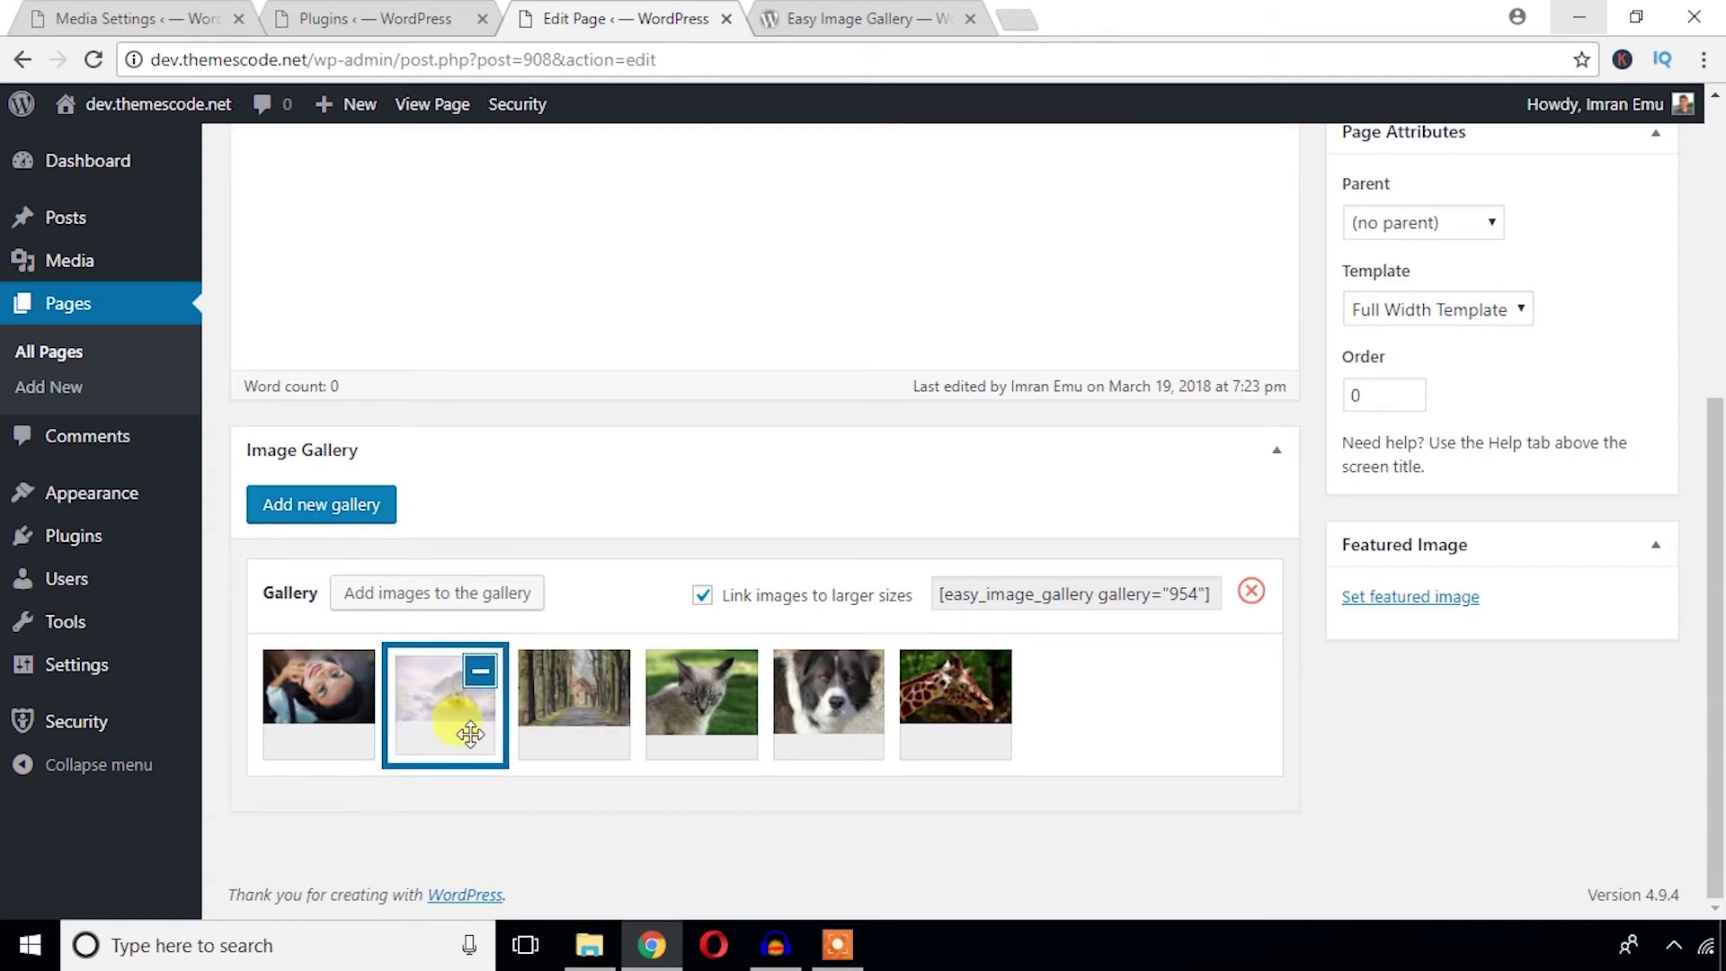
{"action": "mouse_move", "coordinate": [573, 701]}
{"action": "left_mouse_down"}
{"action": "mouse_move", "coordinate": [676, 719]}
{"action": "mouse_move", "coordinate": [575, 710]}
{"action": "left_mouse_up"}
{"action": "left_click", "coordinate": [861, 722]}
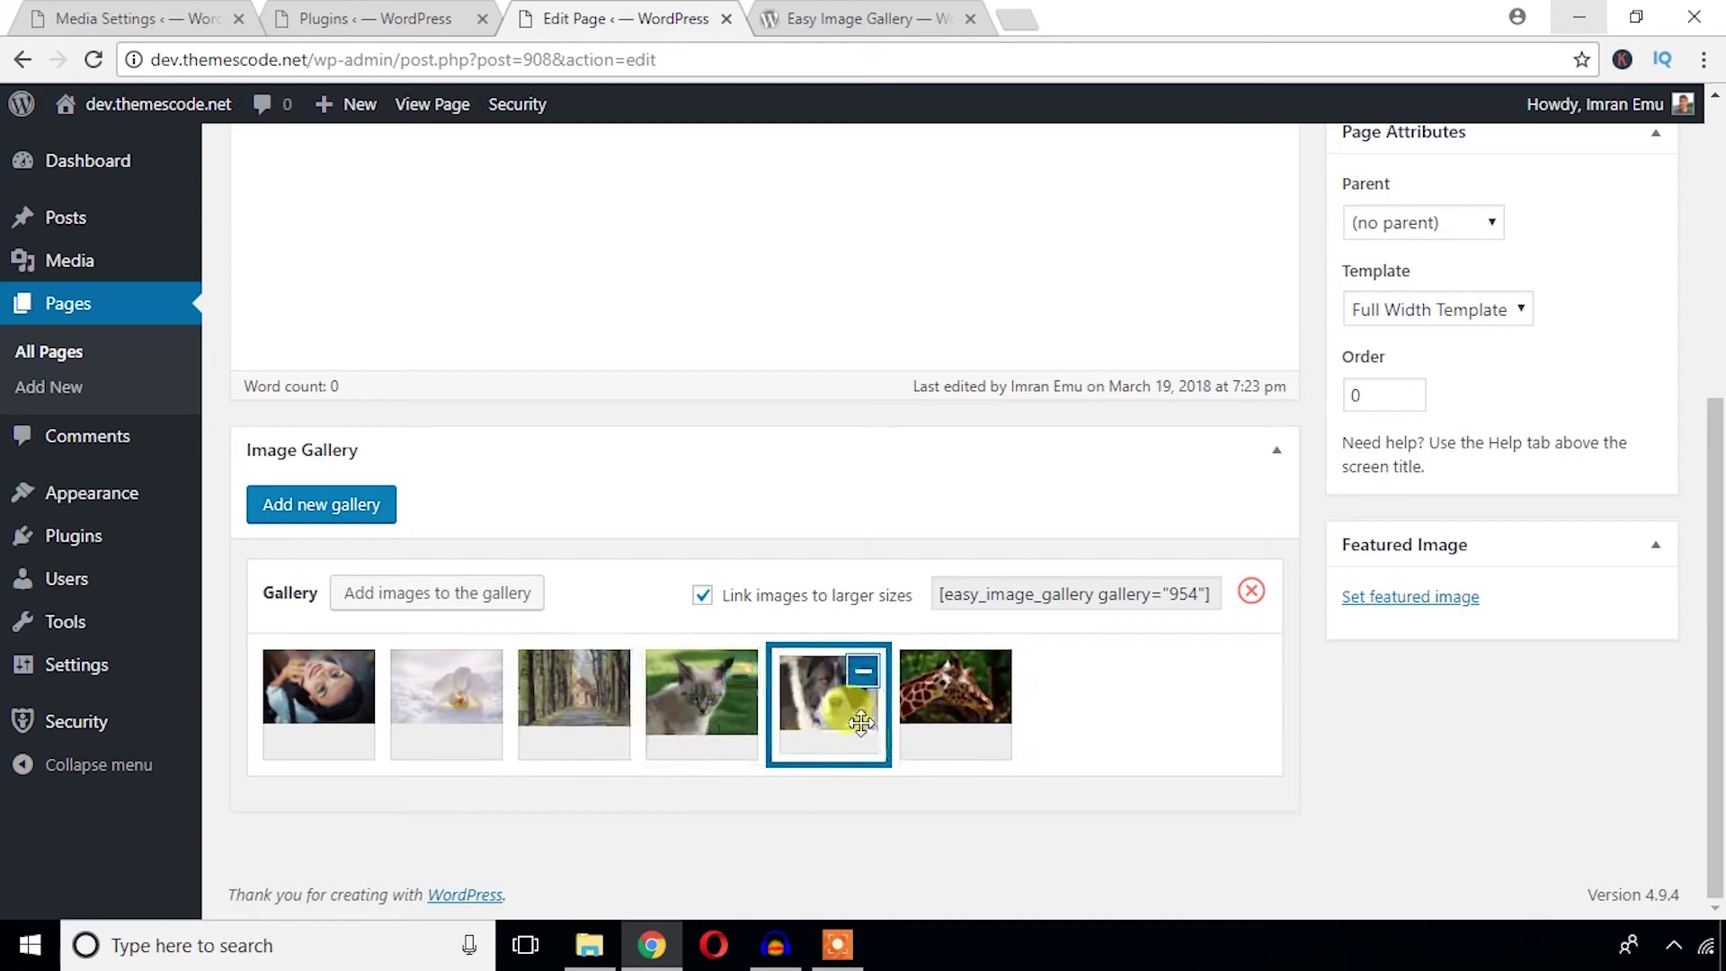
{"action": "left_click", "coordinate": [452, 727]}
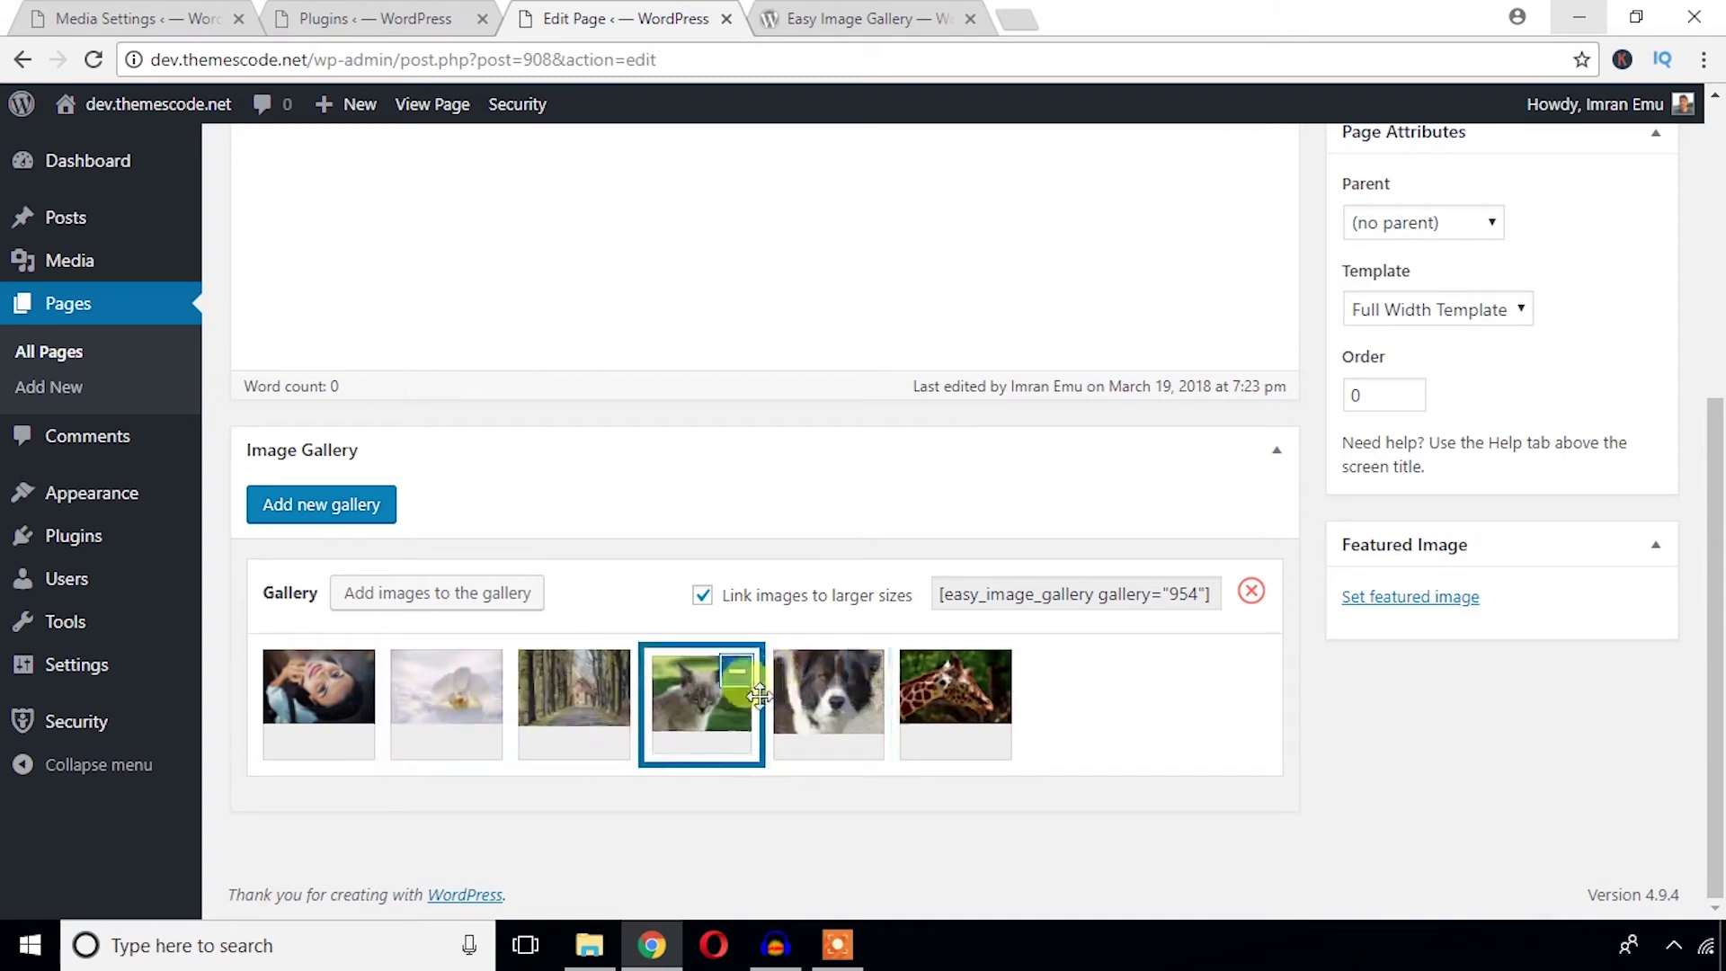
{"action": "mouse_move", "coordinate": [827, 711]}
{"action": "left_mouse_down"}
{"action": "mouse_move", "coordinate": [1026, 695]}
{"action": "mouse_move", "coordinate": [966, 705]}
{"action": "left_mouse_up"}
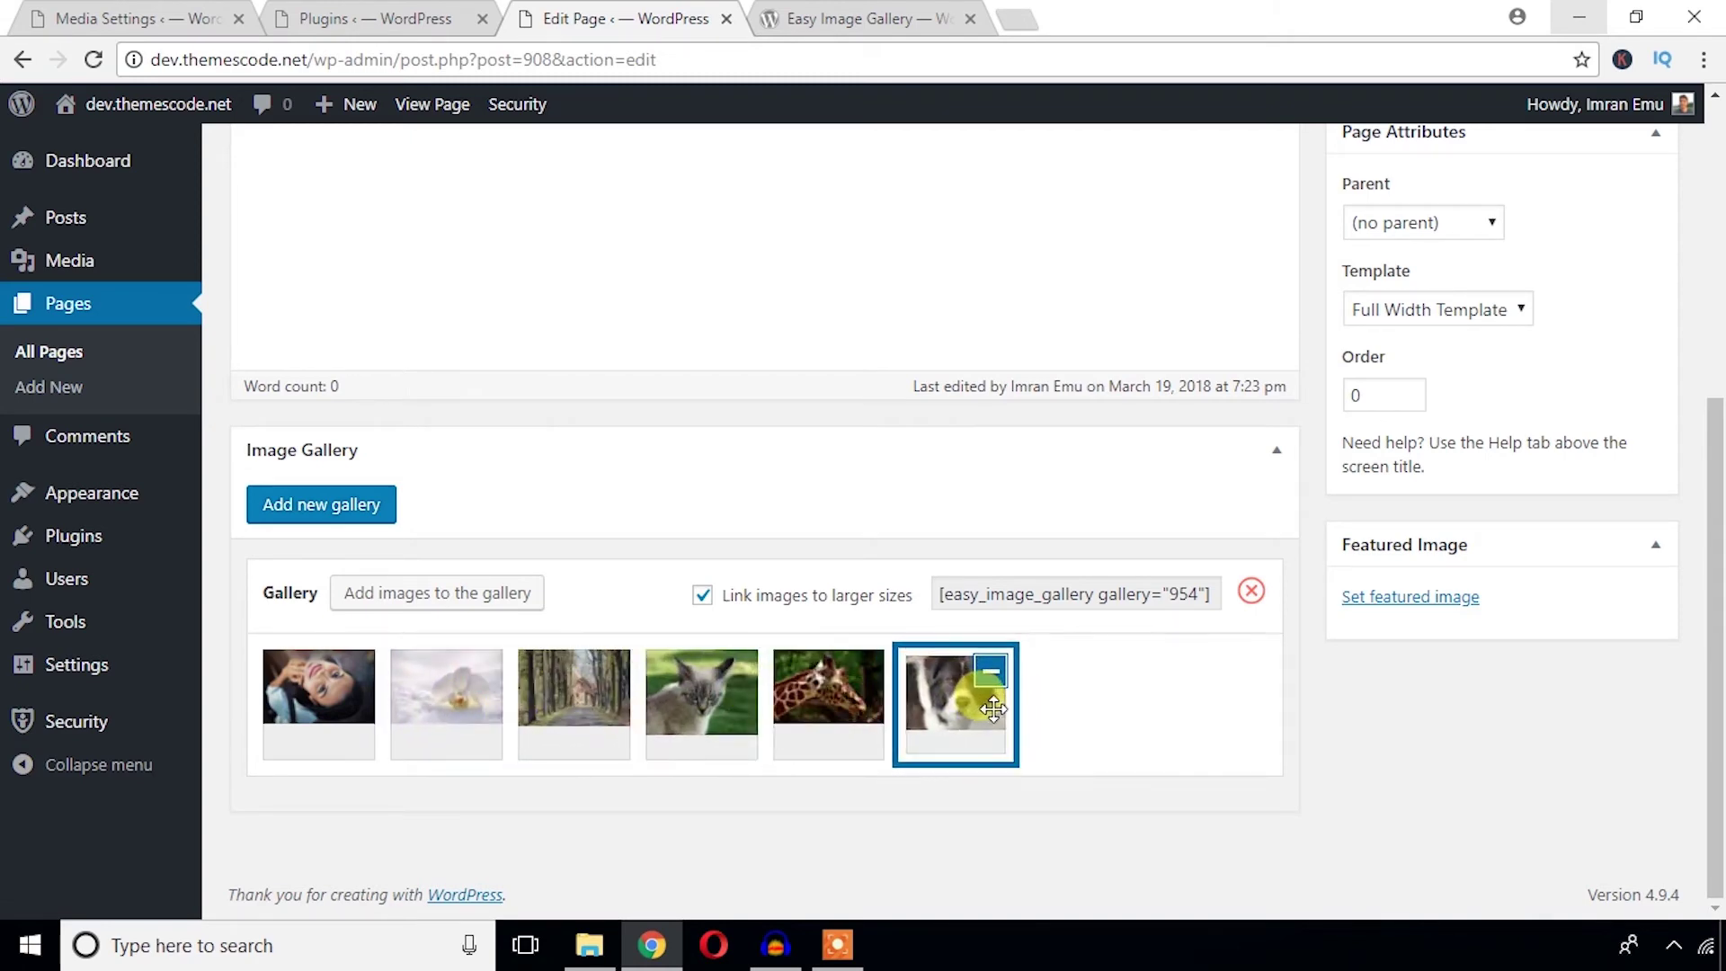
{"action": "scroll", "coordinate": [989, 706], "scroll_direction": "up", "scroll_amount": 3}
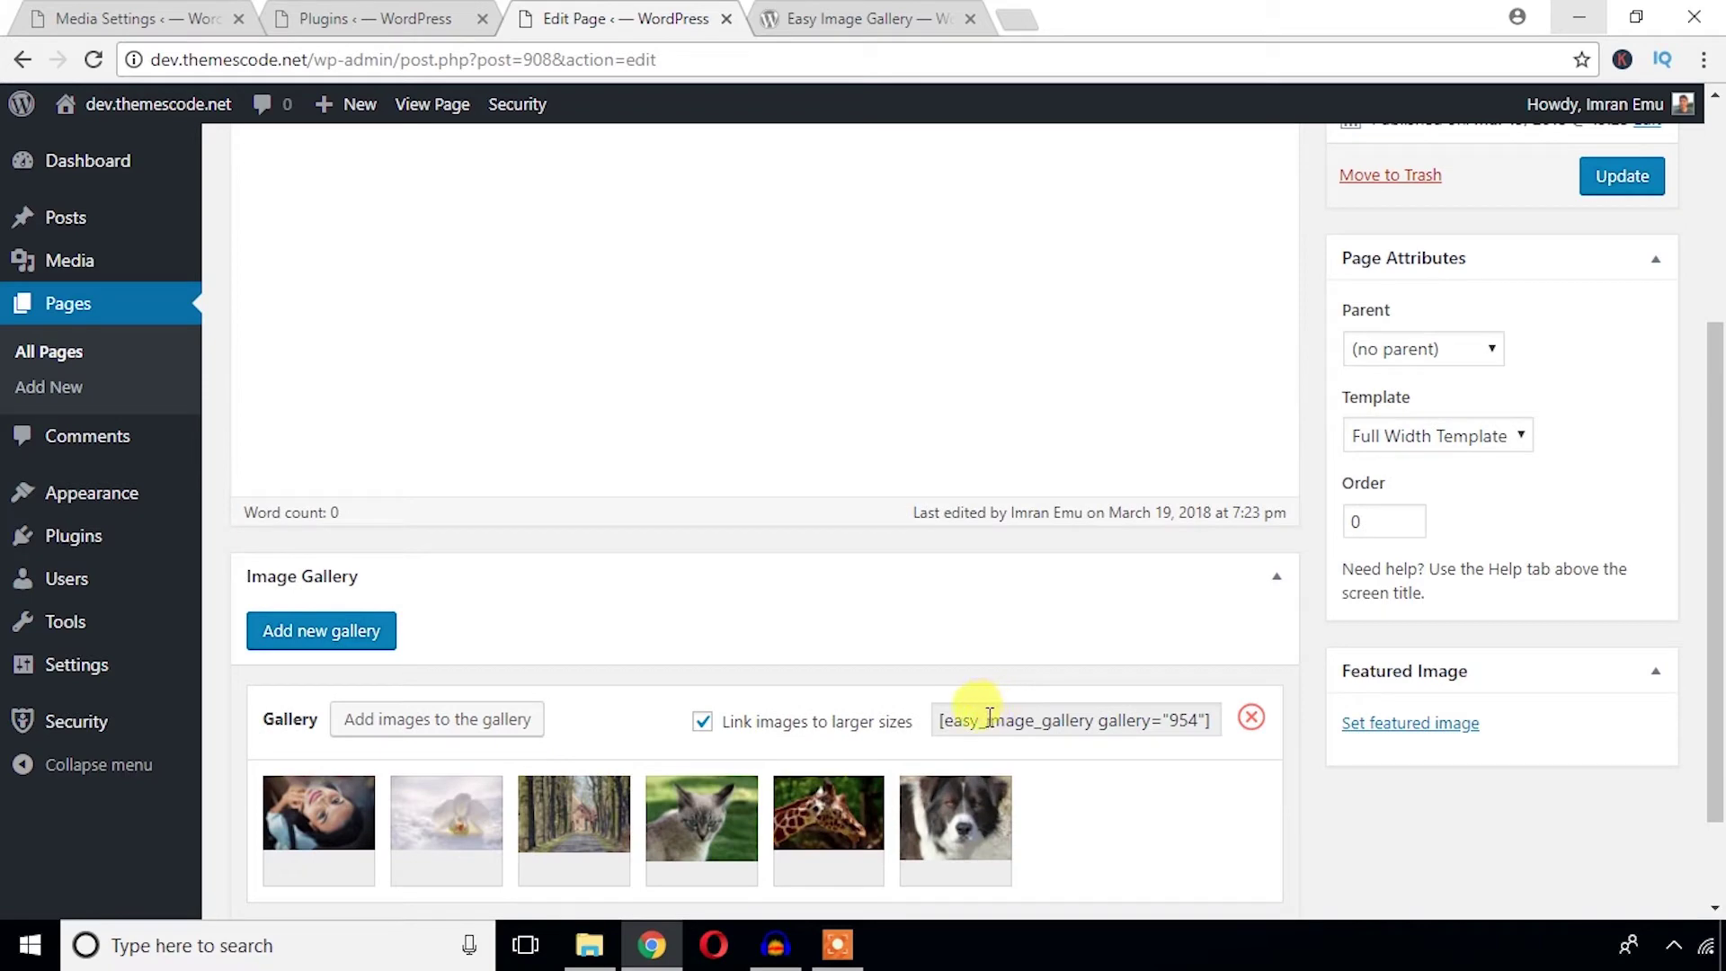
Step: Copy the easy_image_gallery shortcode for gallery 954
{"action": "left_click_drag", "start_coordinate": [936, 719], "coordinate": [1168, 710]}
{"action": "right_click", "coordinate": [1175, 719]}
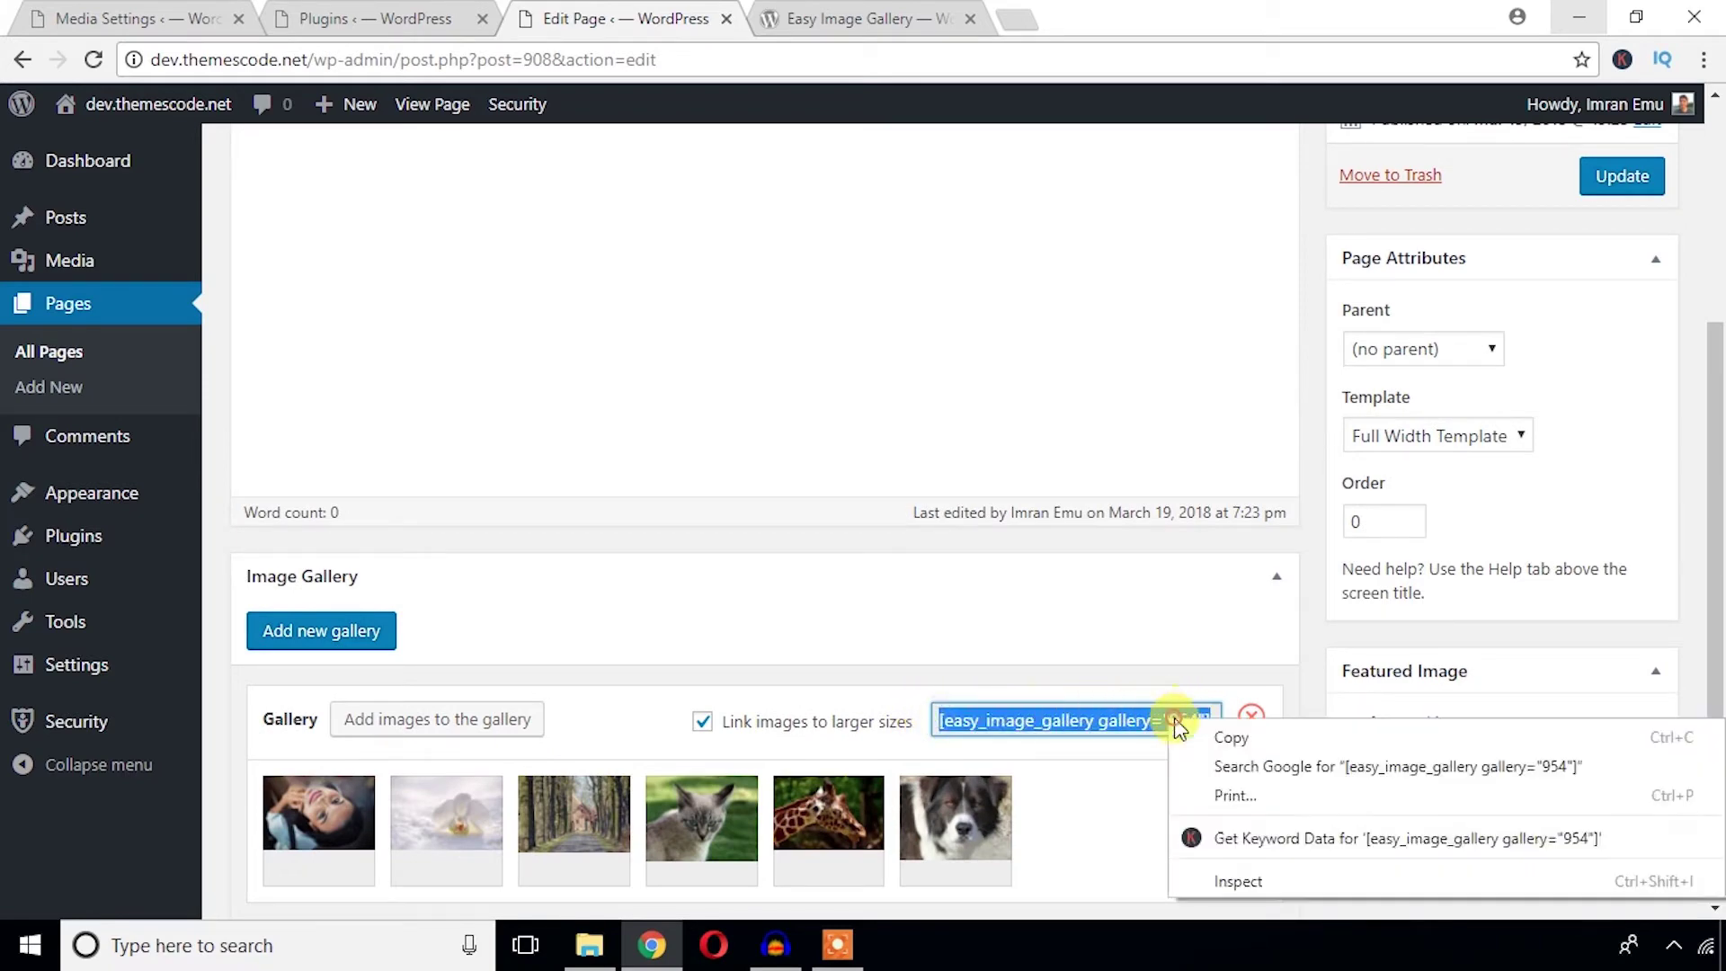
{"action": "left_click", "coordinate": [1196, 733]}
Step: Paste the shortcode into the page content and update the Gallery page
{"action": "scroll", "coordinate": [626, 504], "scroll_direction": "up", "scroll_amount": 2}
{"action": "scroll", "coordinate": [625, 505], "scroll_direction": "up", "scroll_amount": 2}
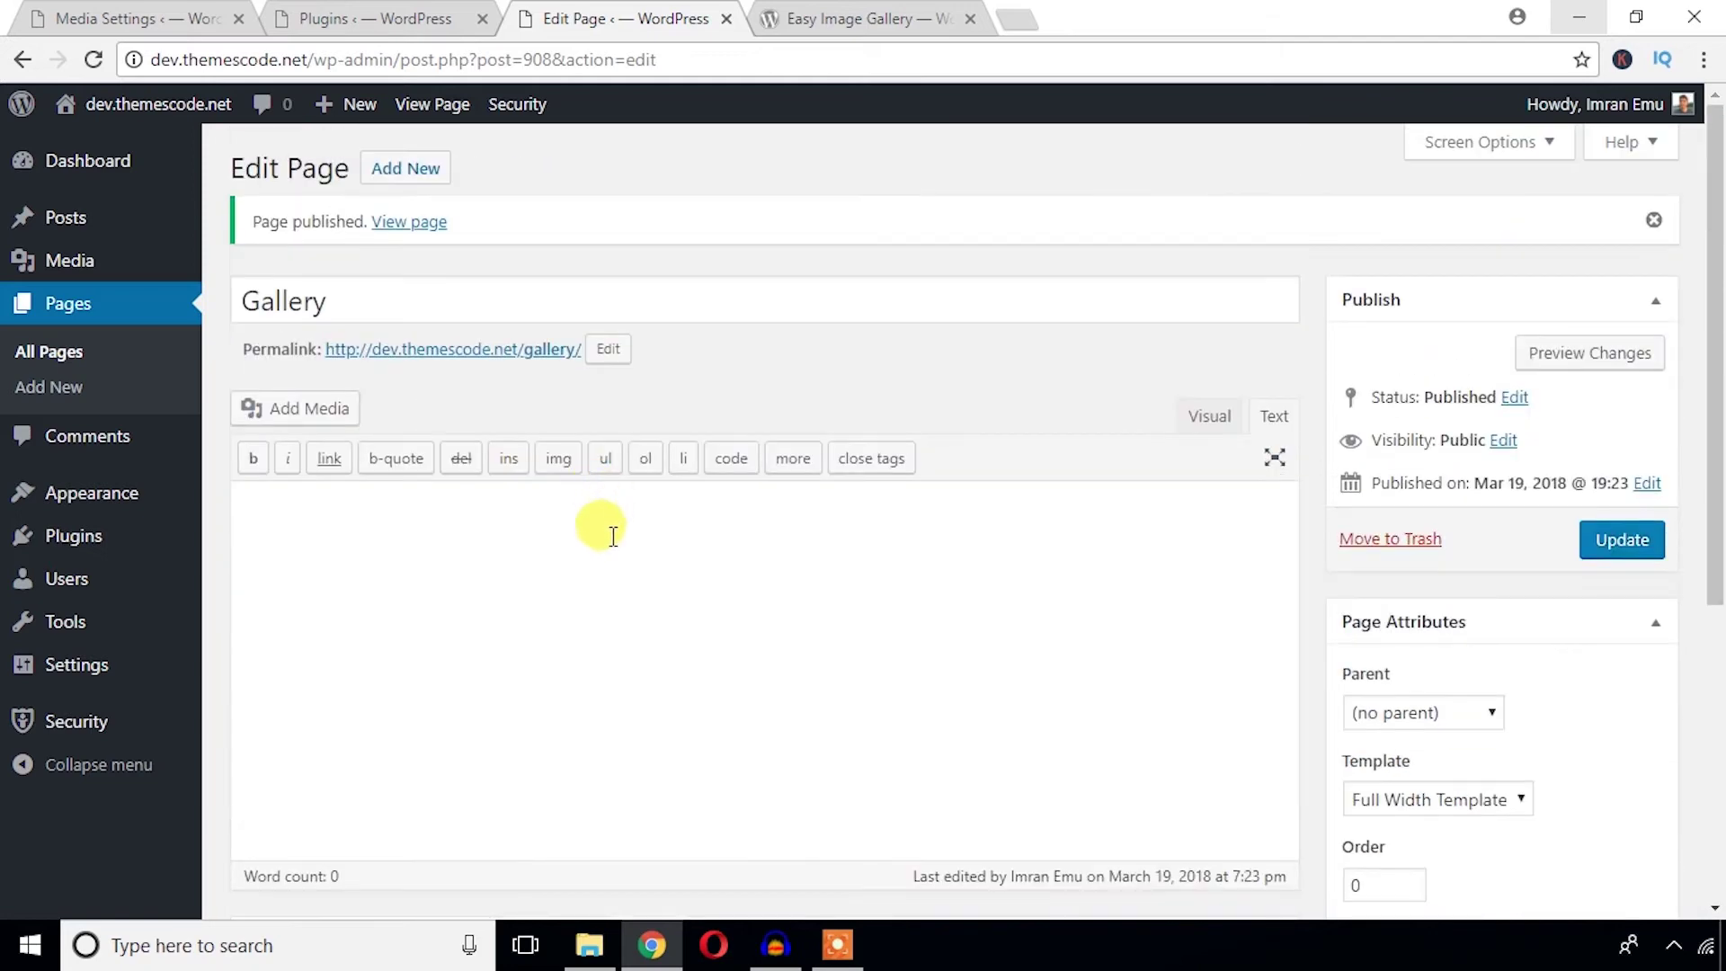
{"action": "right_click", "coordinate": [321, 547]}
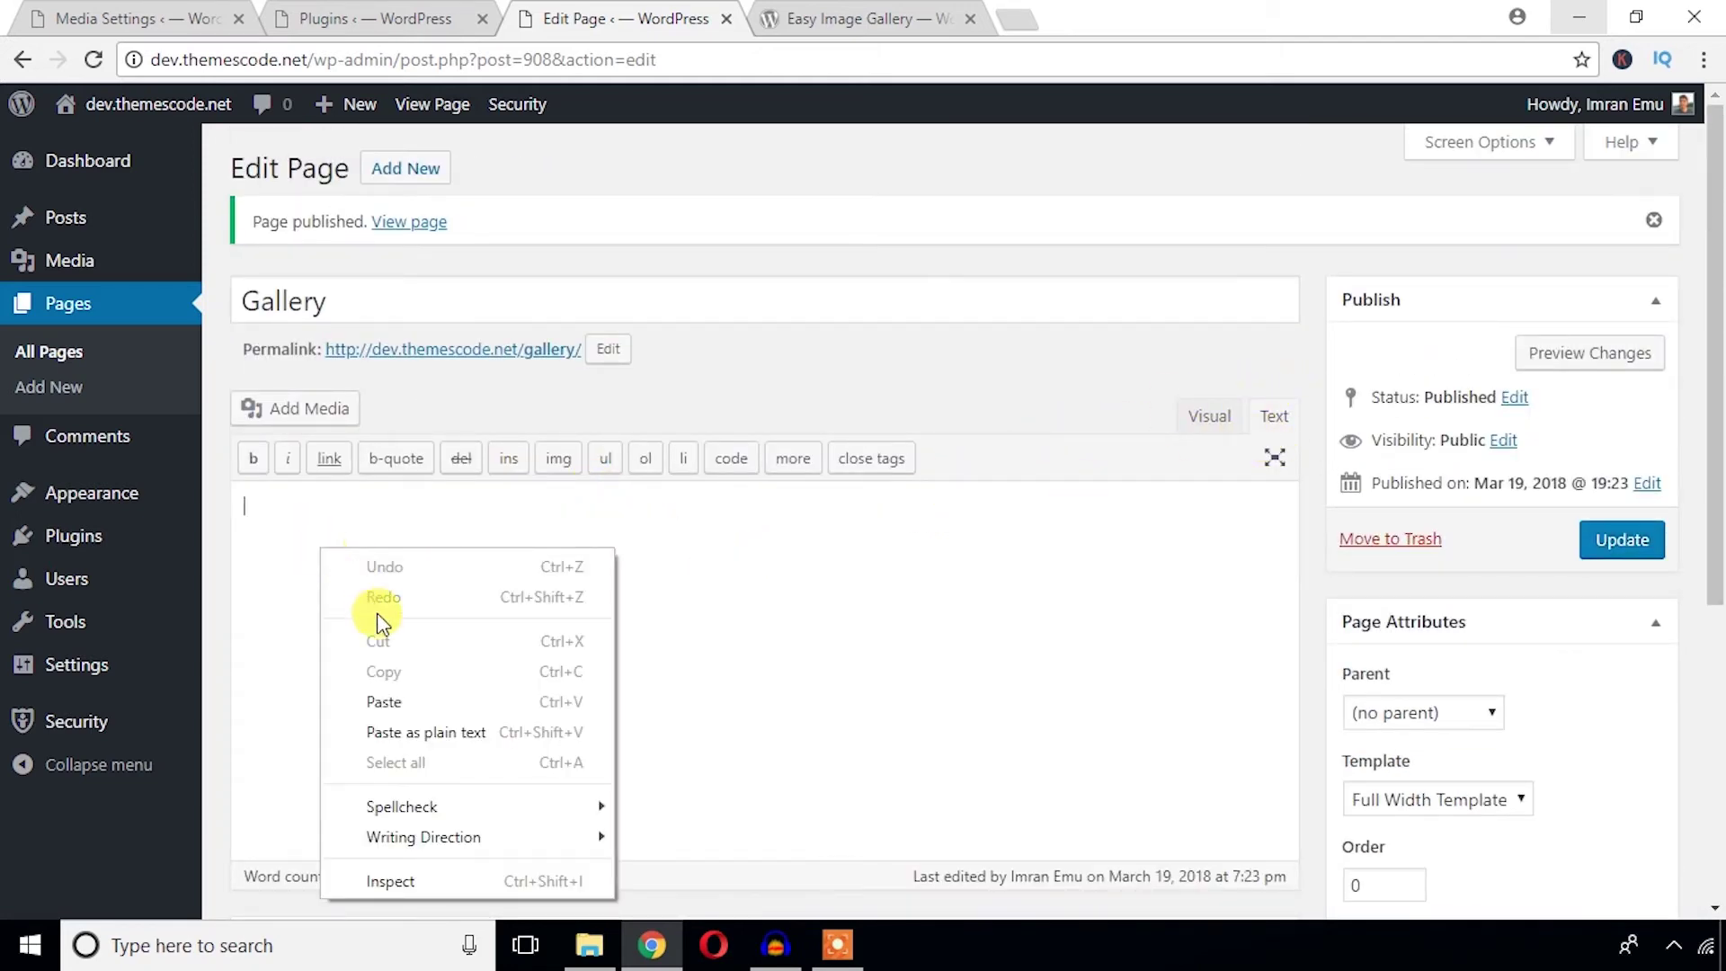
{"action": "left_click", "coordinate": [421, 732]}
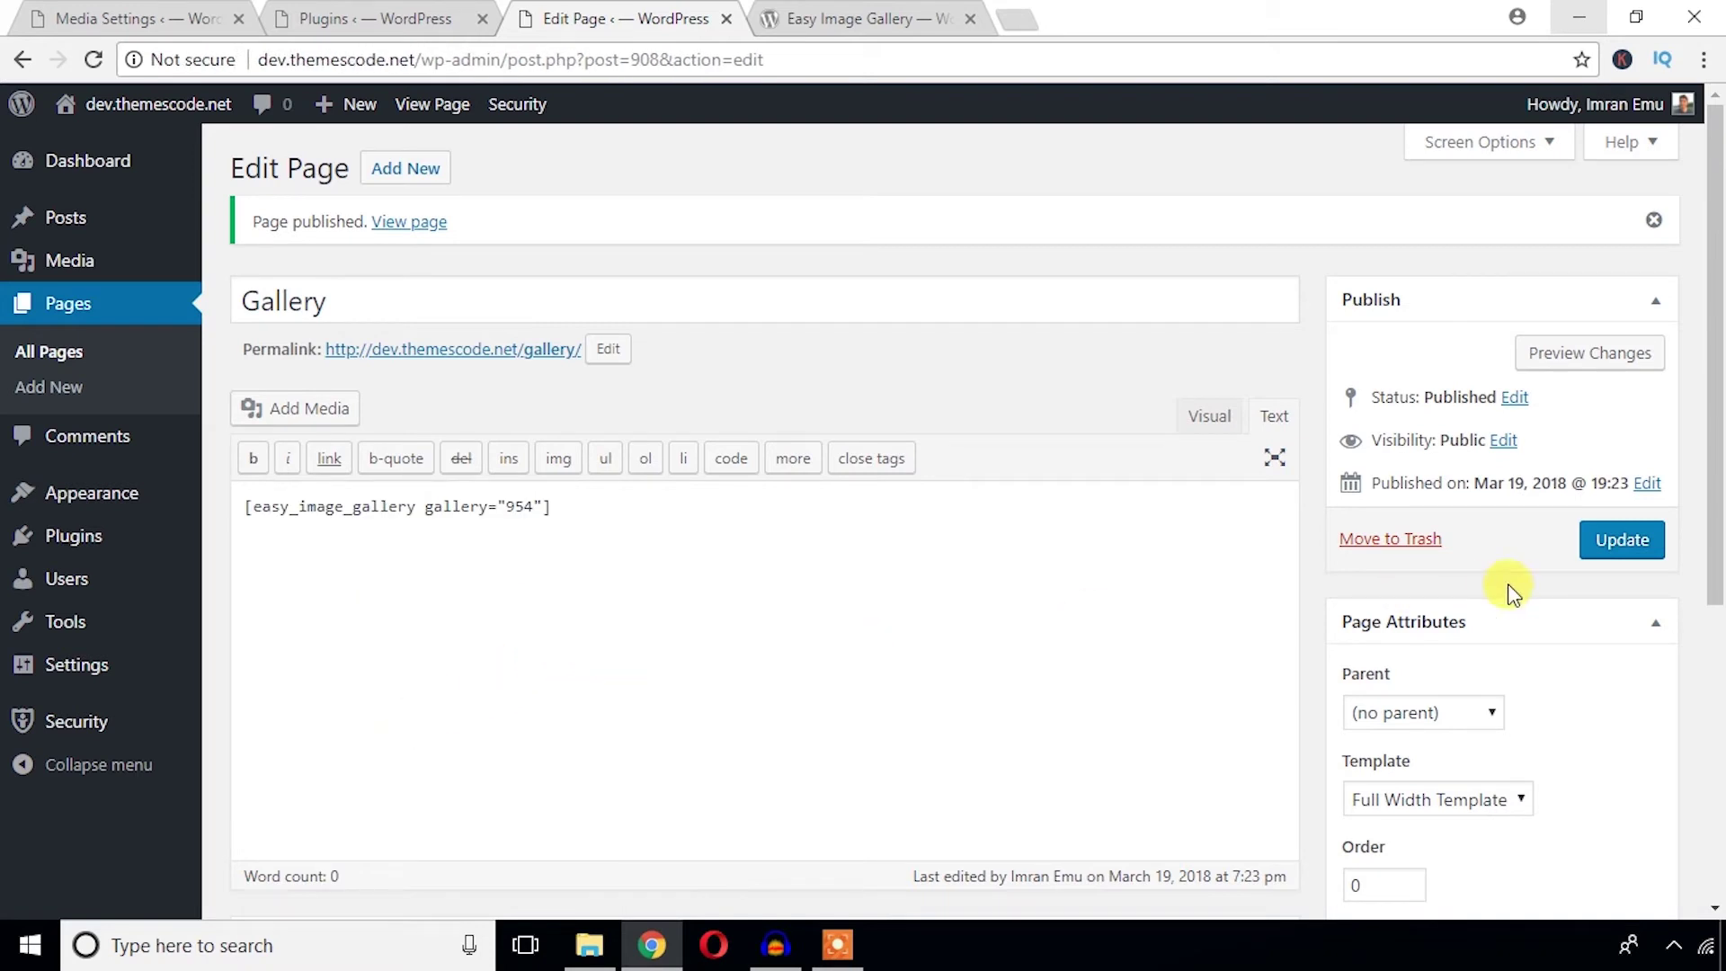
{"action": "left_click", "coordinate": [1623, 542]}
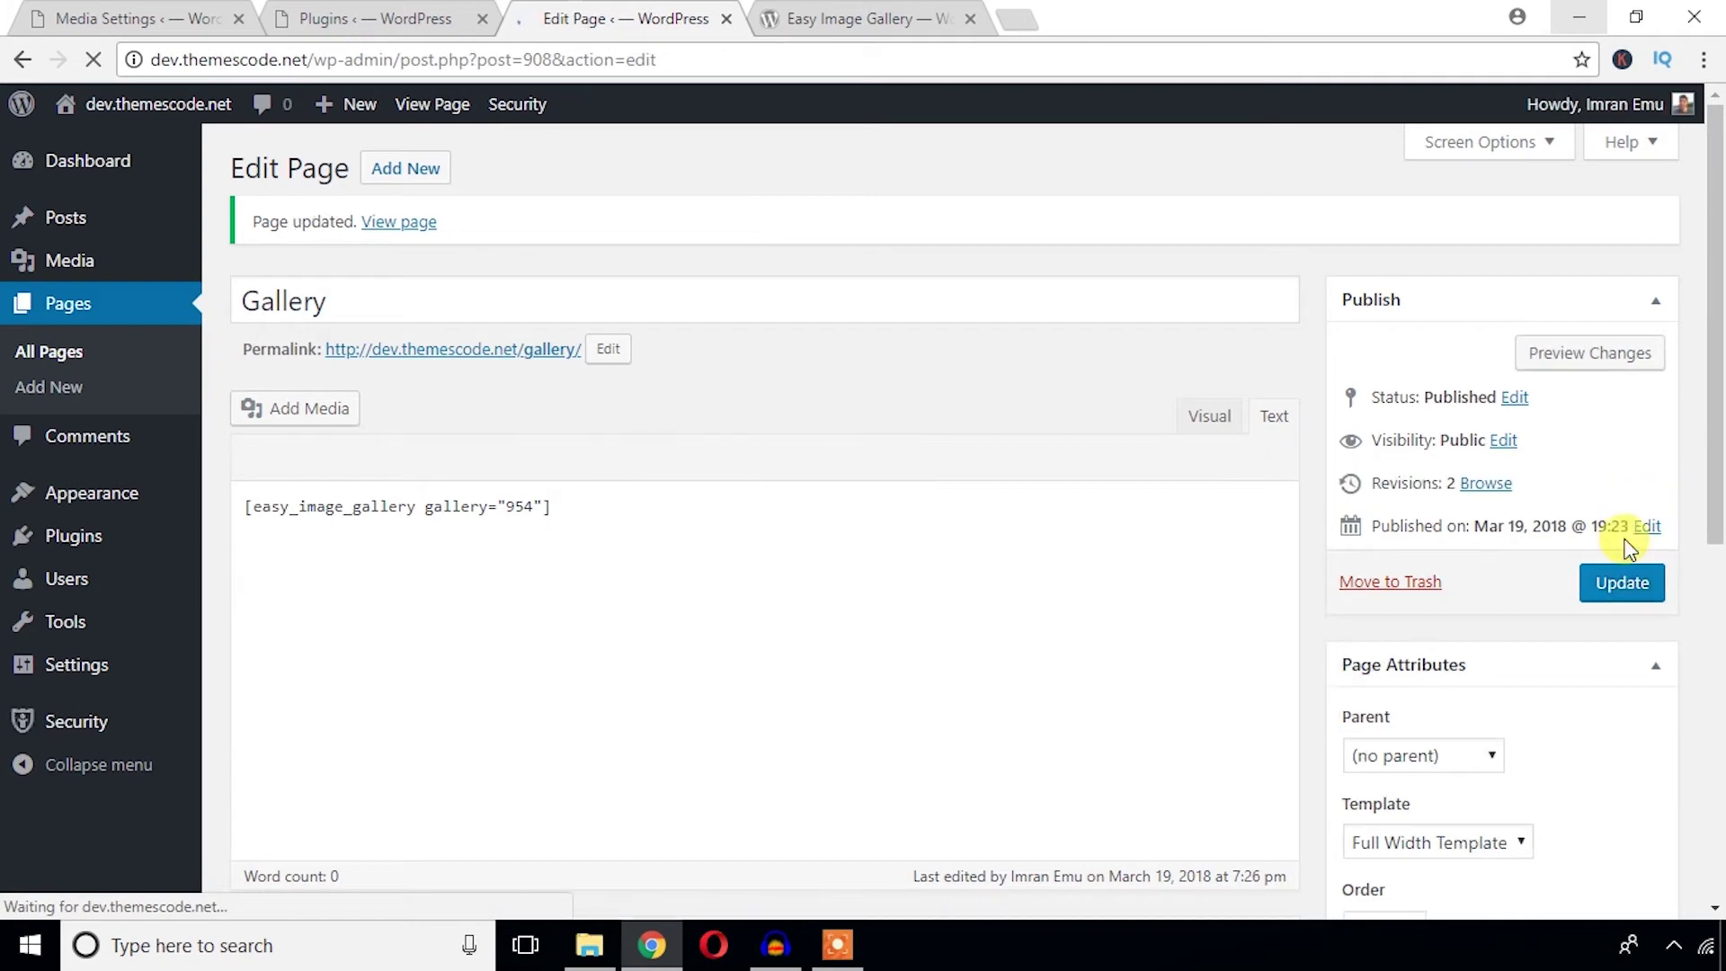
{"action": "right_click", "coordinate": [399, 239]}
Step: On the live Gallery page, step through the photos in the fancyBox lightbox, then close it
{"action": "left_click", "coordinate": [454, 239]}
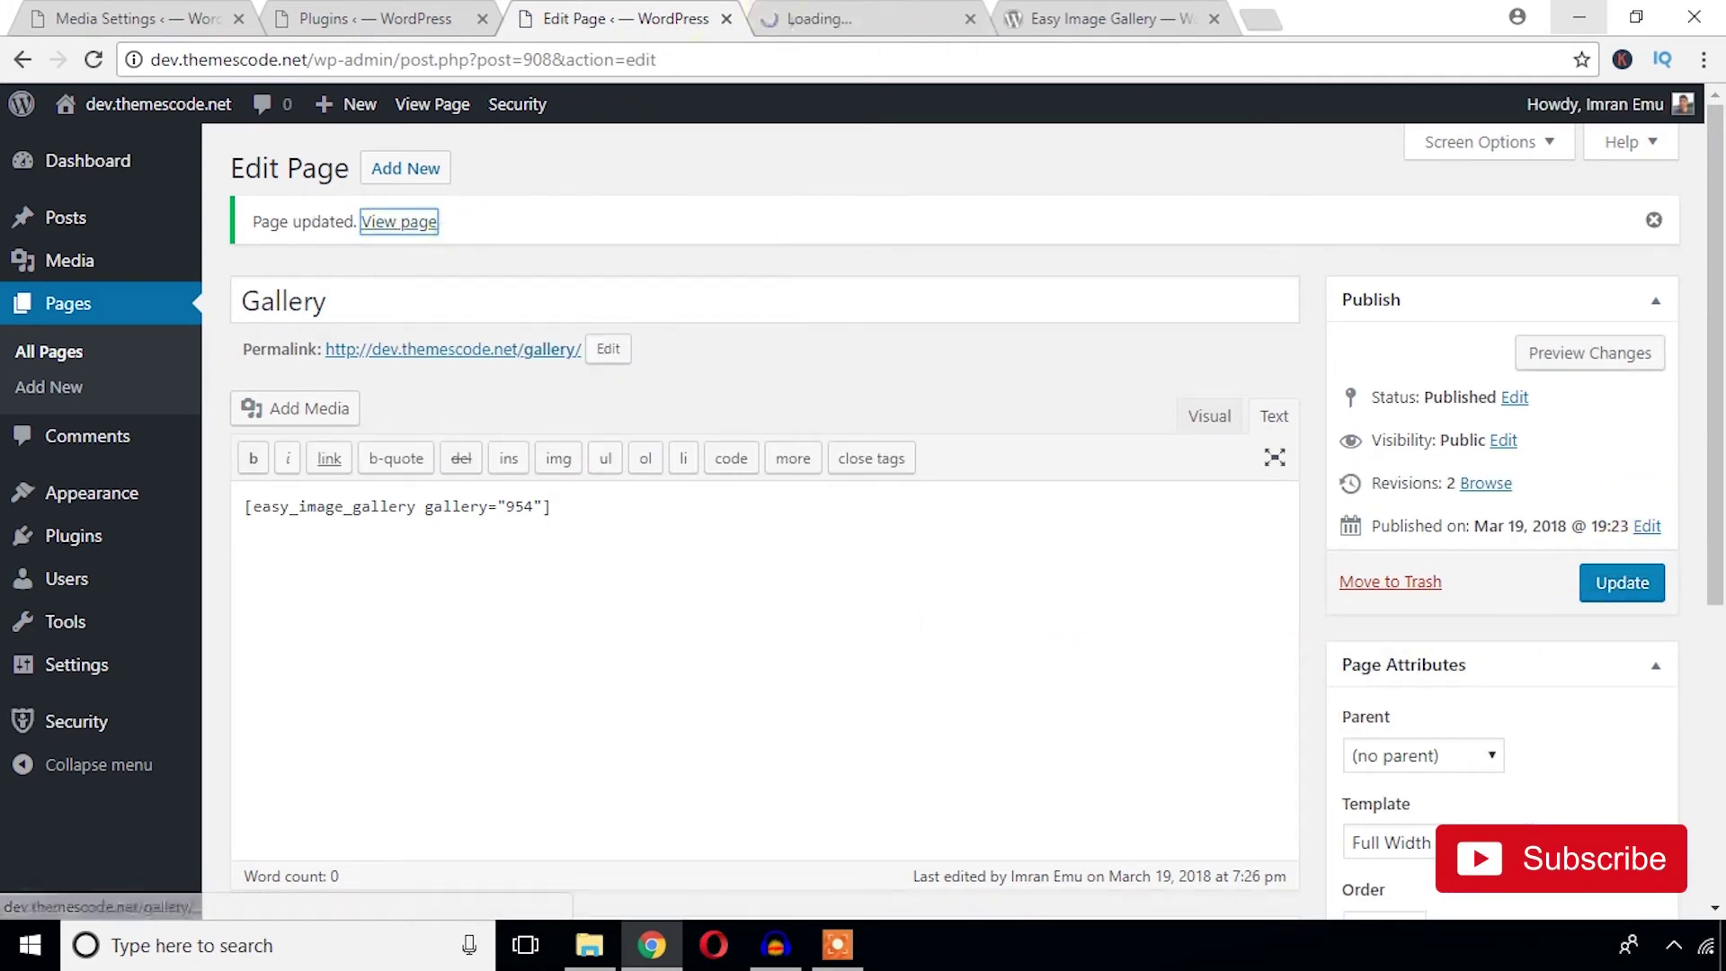
{"action": "left_click", "coordinate": [805, 18]}
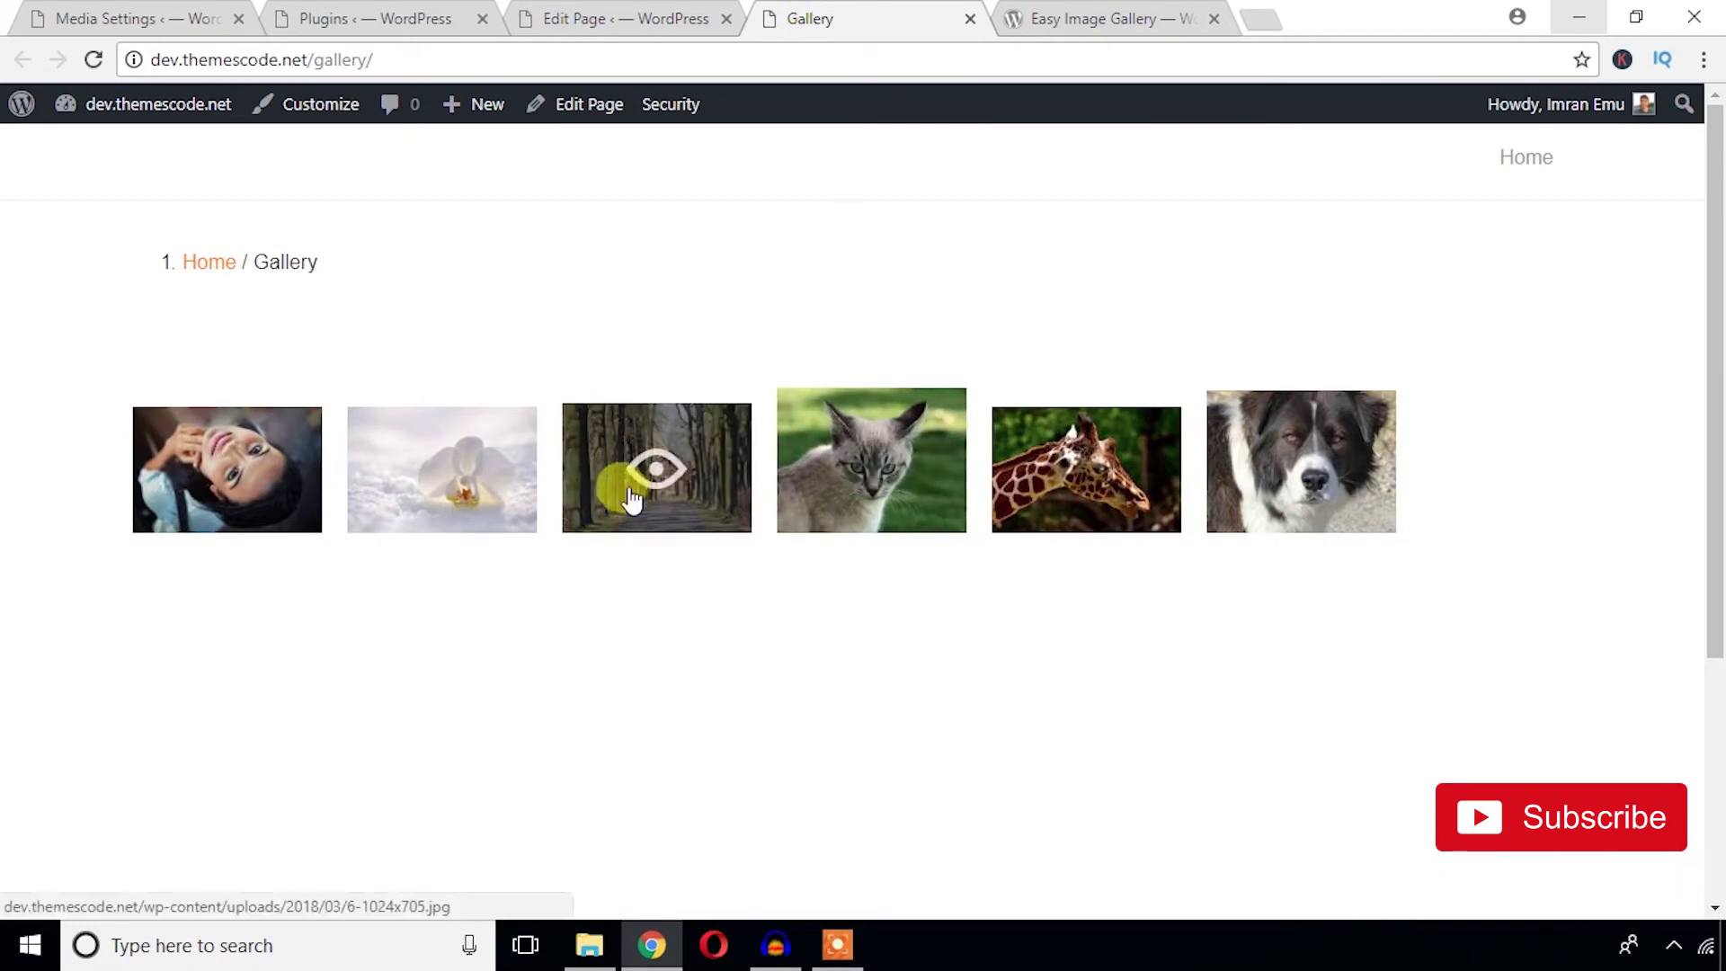
{"action": "left_click", "coordinate": [241, 477]}
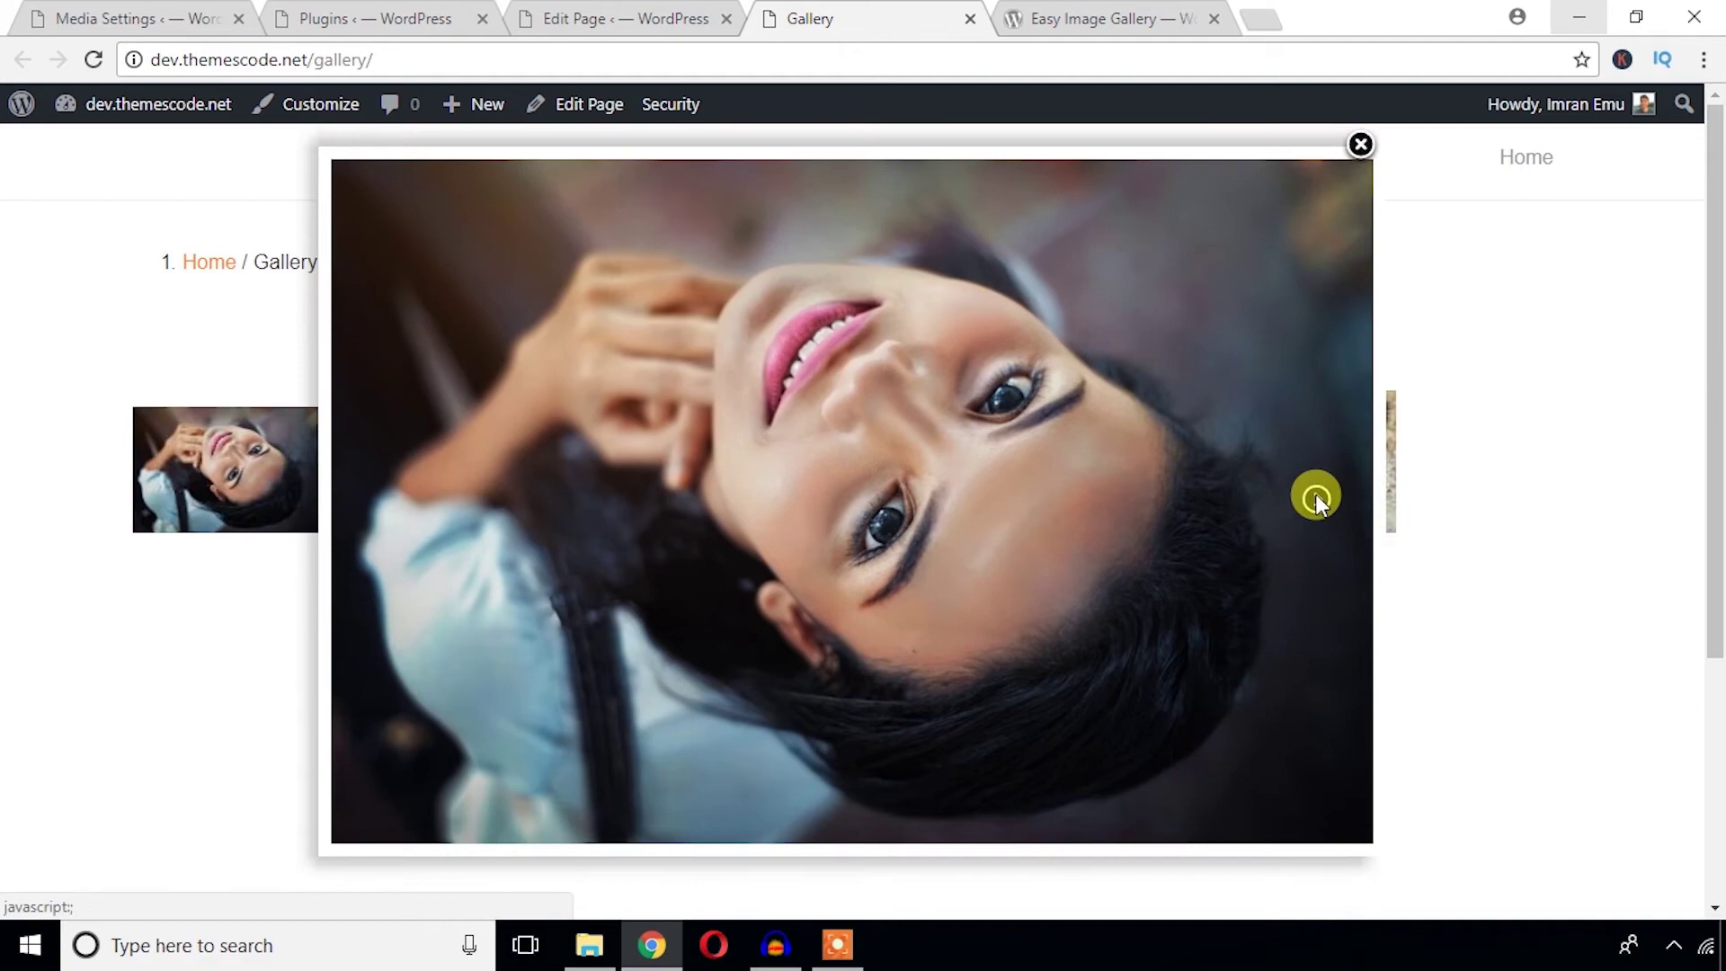
{"action": "left_click", "coordinate": [1315, 497]}
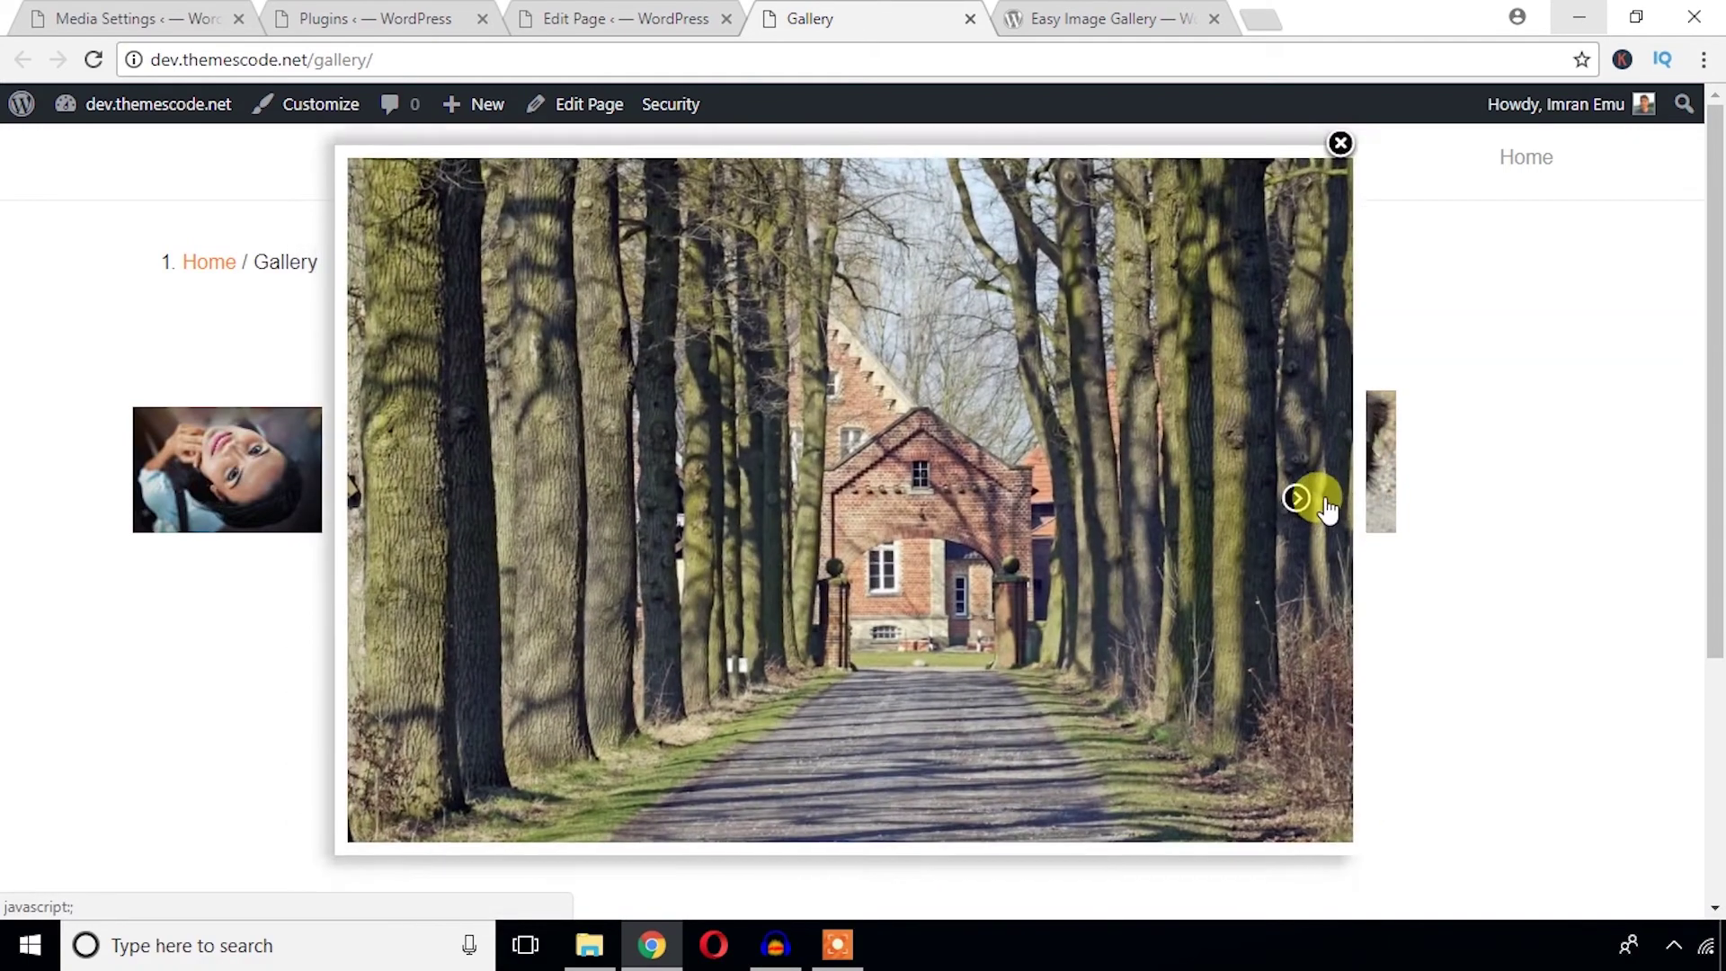
{"action": "left_click", "coordinate": [1301, 503]}
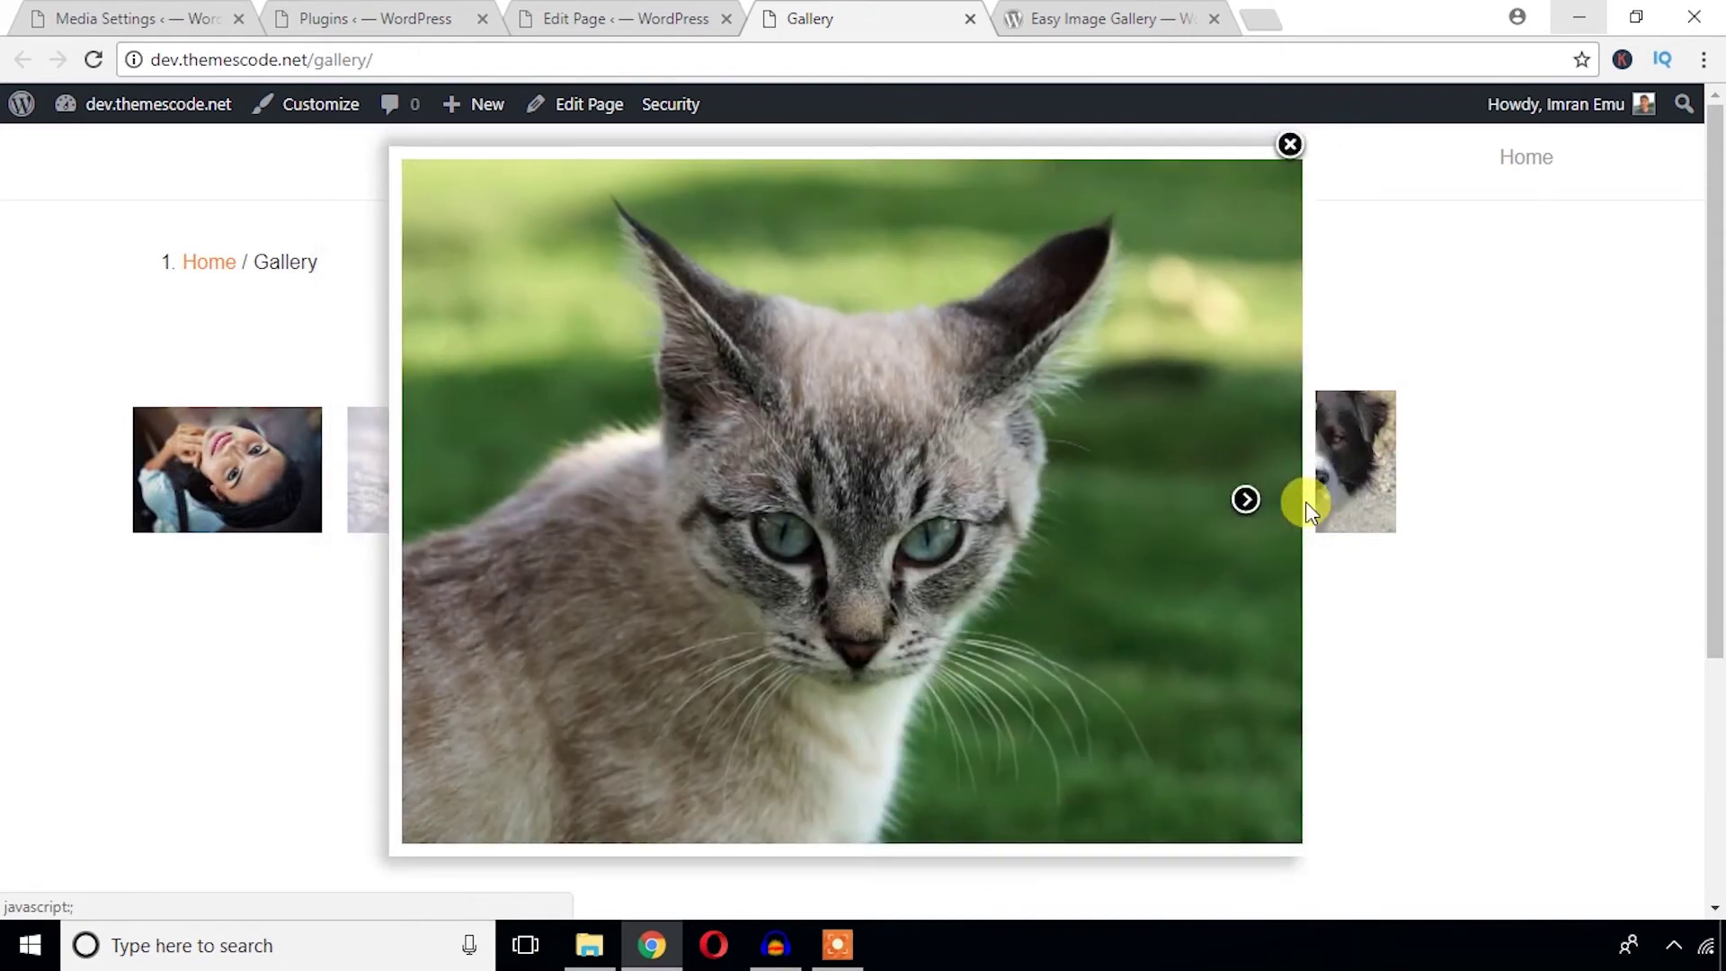
{"action": "left_click", "coordinate": [1308, 499]}
Step: Back in the page editor, open the media library to add more gallery images
{"action": "left_click", "coordinate": [605, 15]}
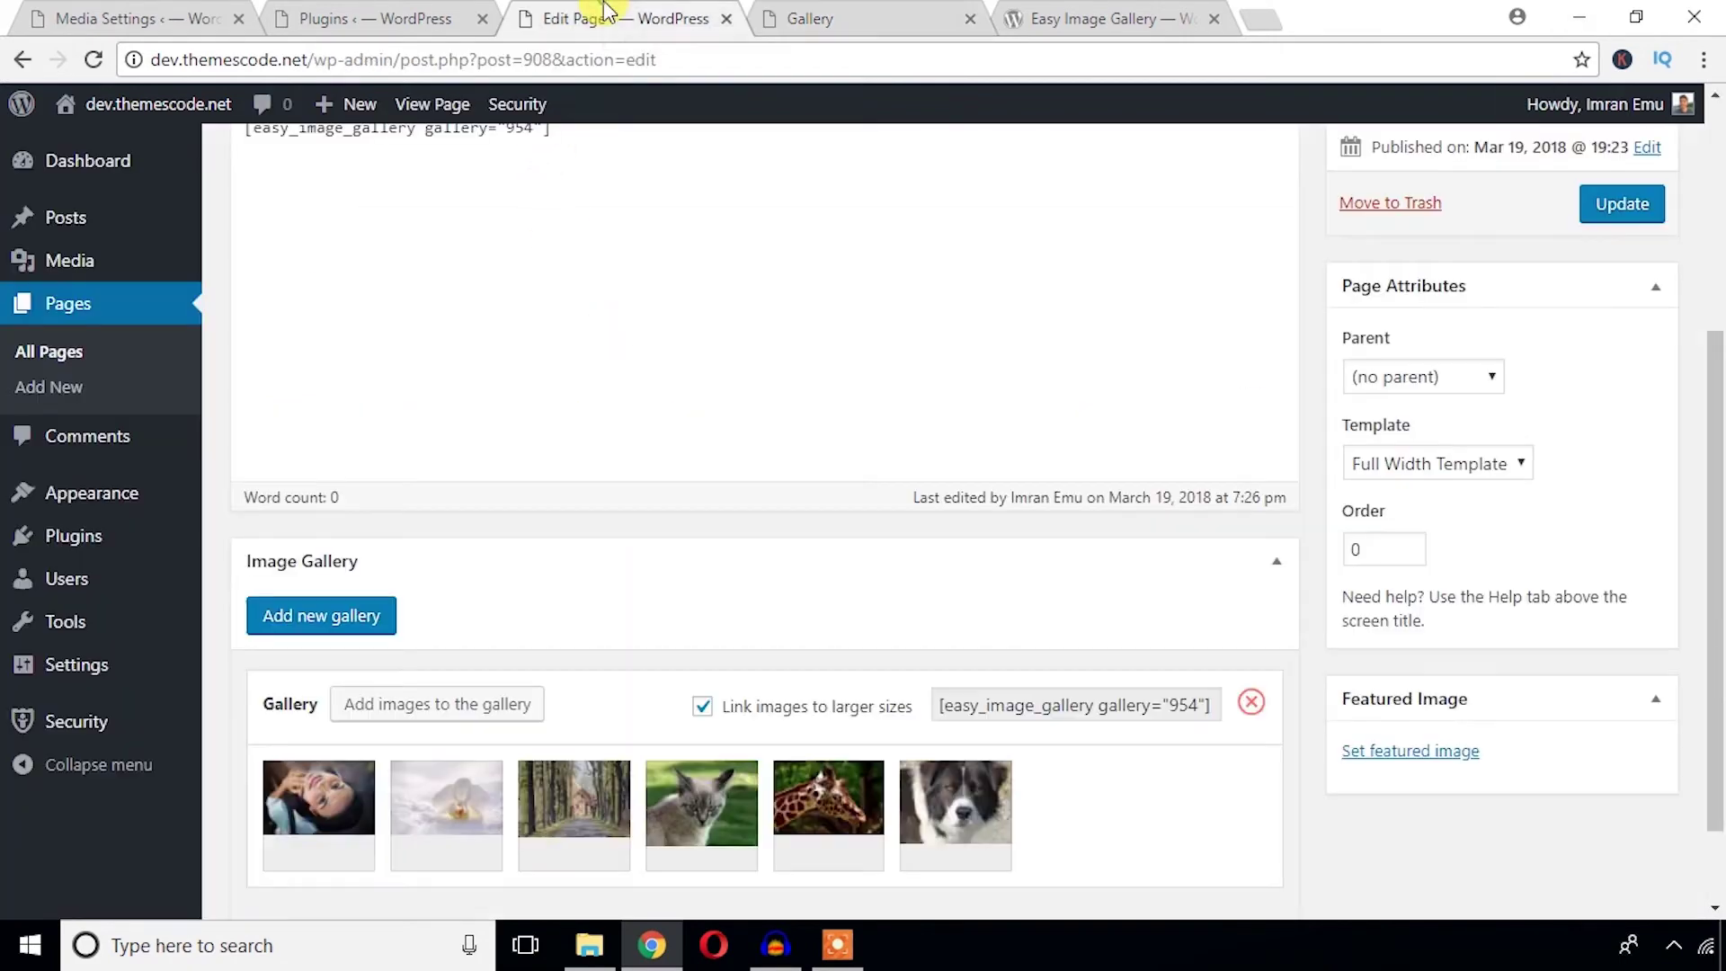
{"action": "scroll", "coordinate": [620, 403], "scroll_direction": "down", "scroll_amount": 2}
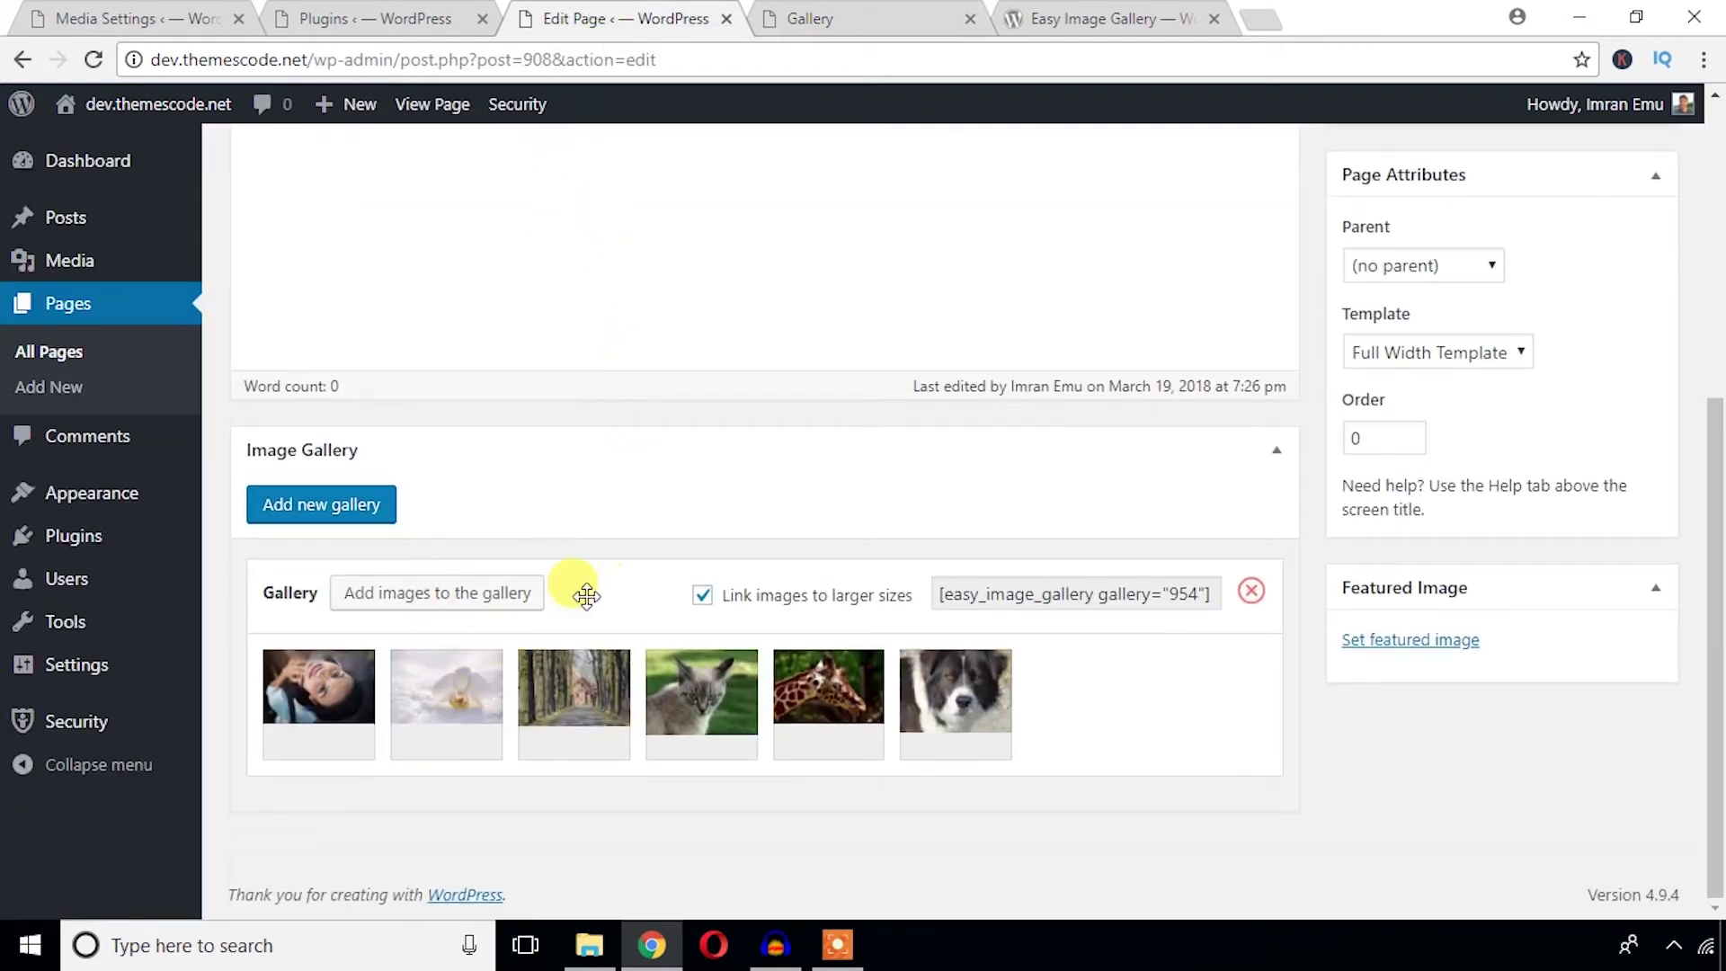
{"action": "left_click", "coordinate": [490, 611]}
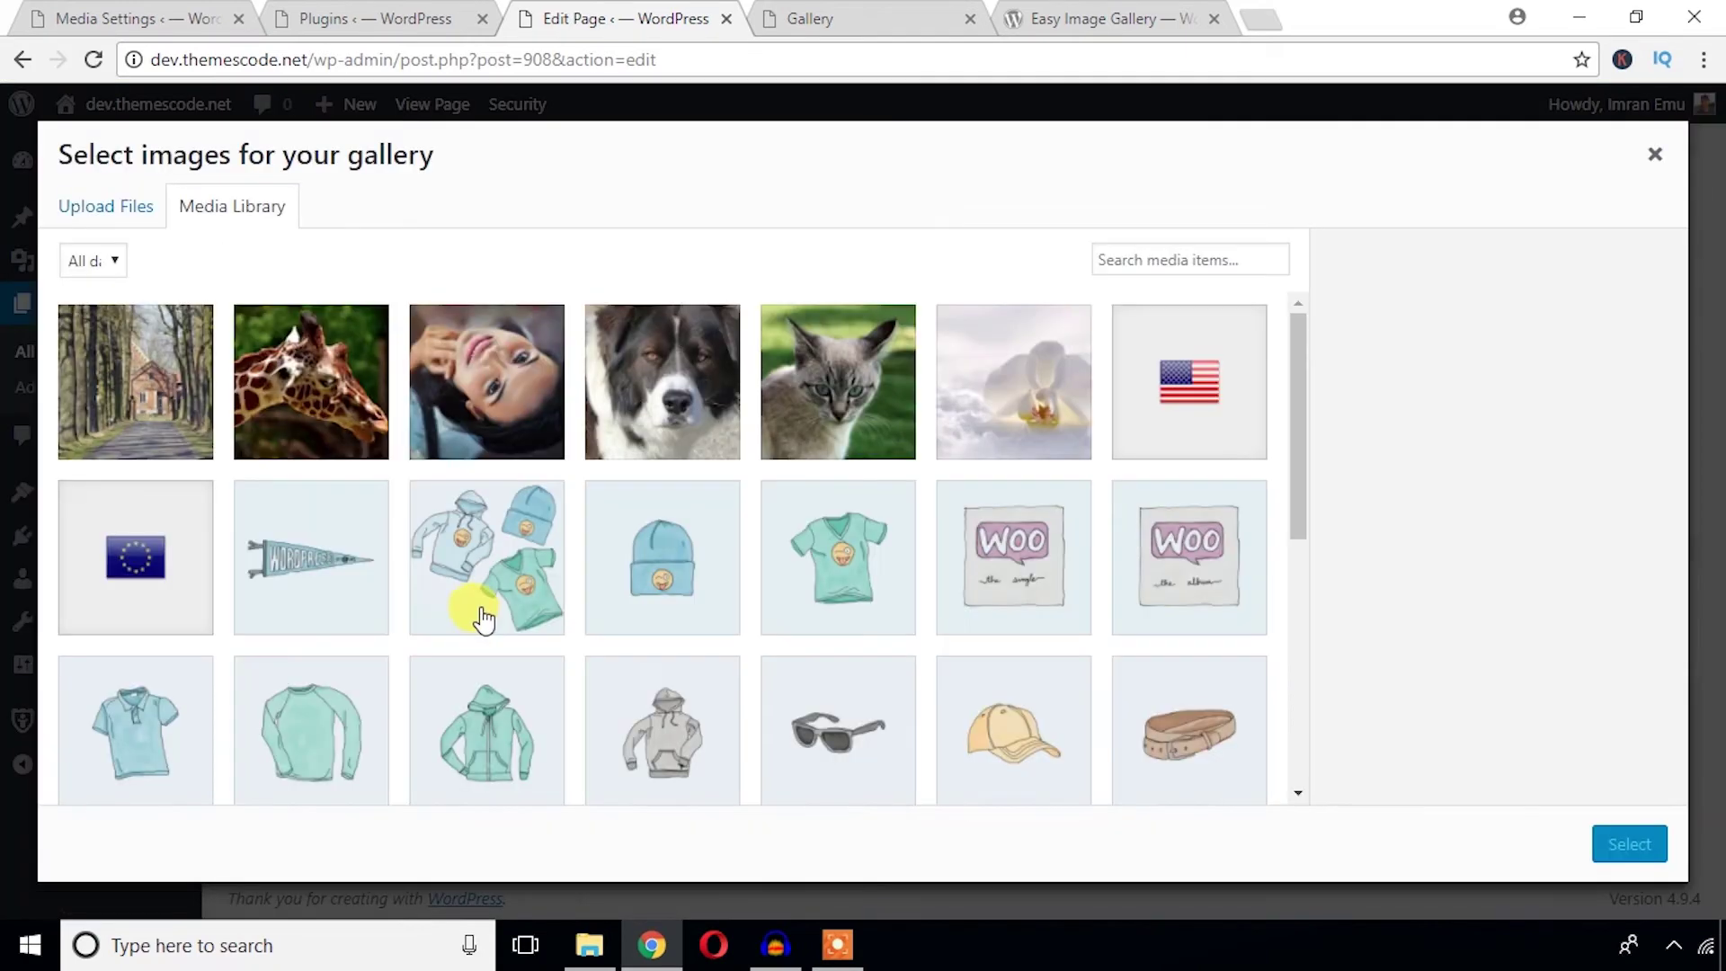
{"action": "scroll", "coordinate": [593, 557], "scroll_direction": "down", "scroll_amount": 4}
{"action": "scroll", "coordinate": [601, 565], "scroll_direction": "down", "scroll_amount": 5}
{"action": "scroll", "coordinate": [600, 563], "scroll_direction": "down", "scroll_amount": 3}
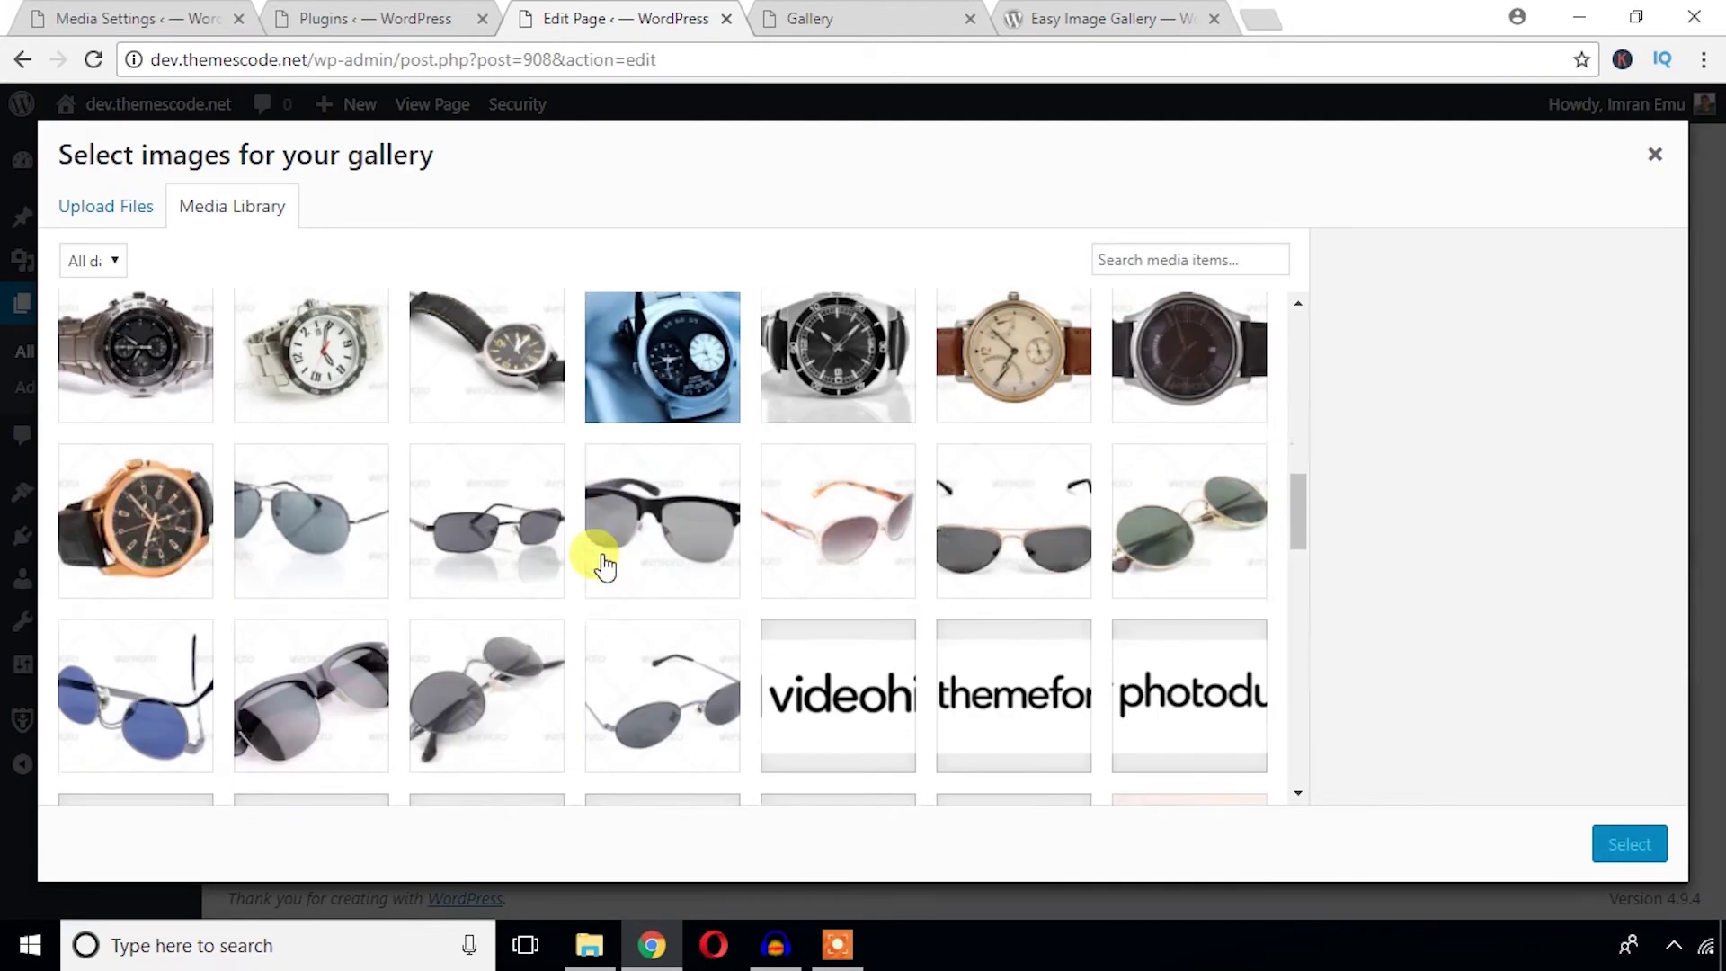
Step: Select the eight sunglasses images and add them to the gallery
{"action": "left_click", "coordinate": [1171, 496]}
{"action": "left_click", "coordinate": [1009, 502]}
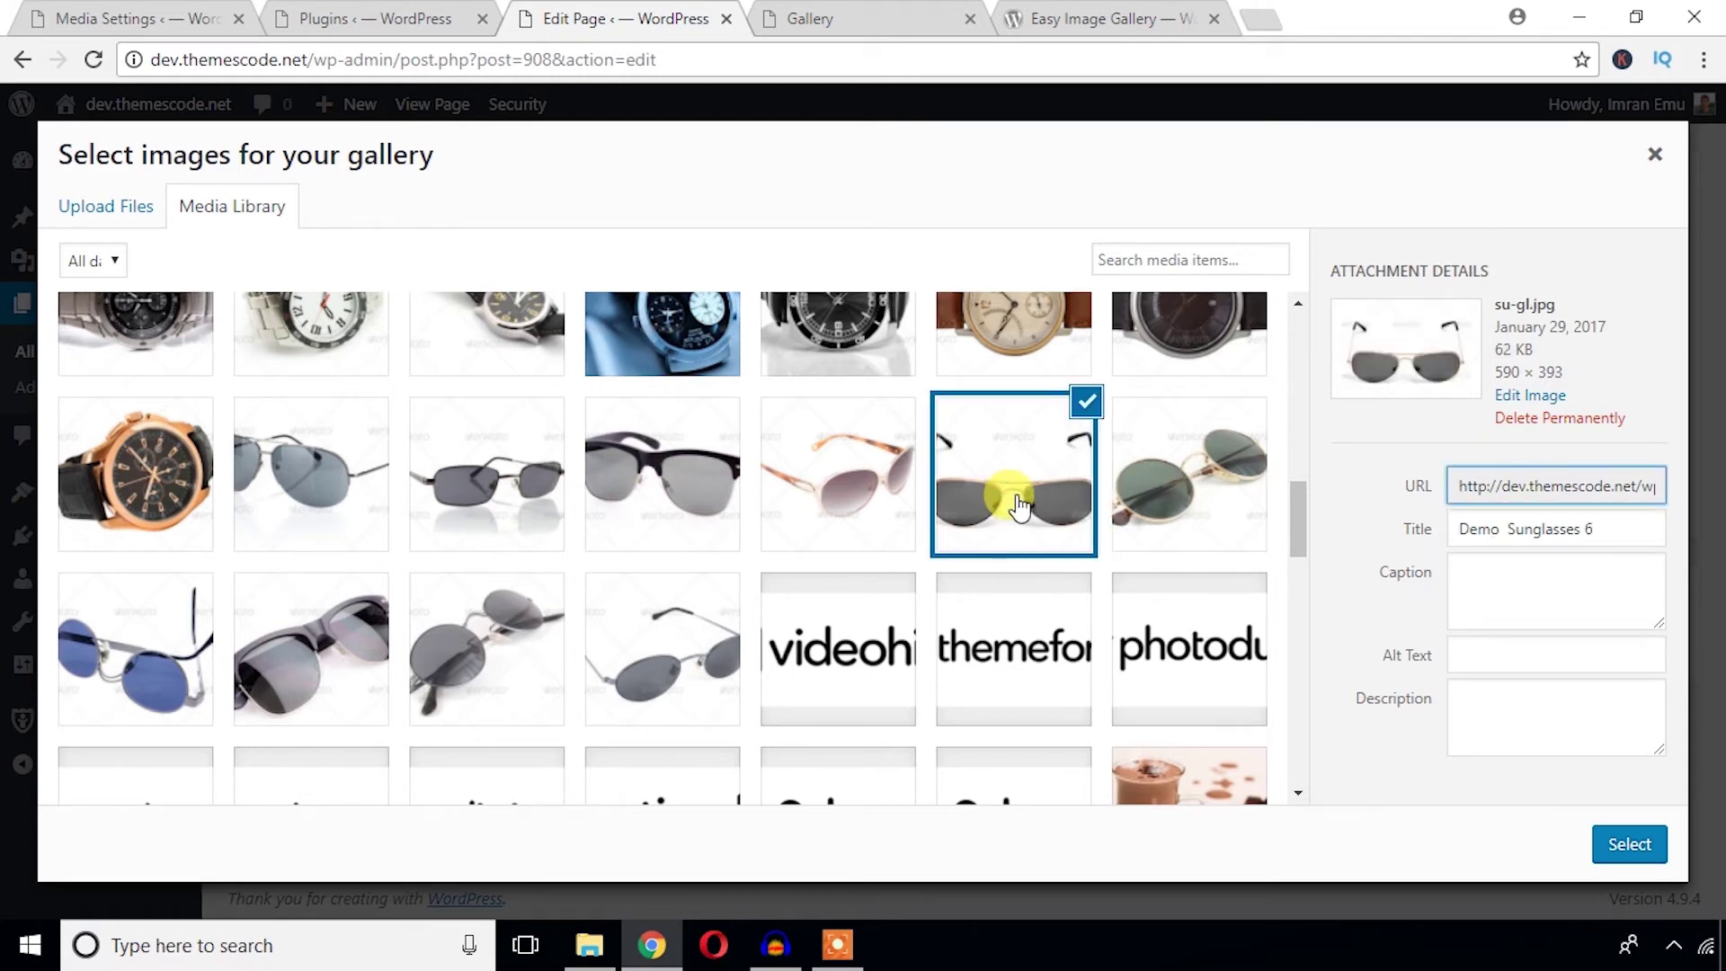
{"action": "left_click", "coordinate": [490, 654], "text": "shift"}
{"action": "left_click", "coordinate": [693, 662]}
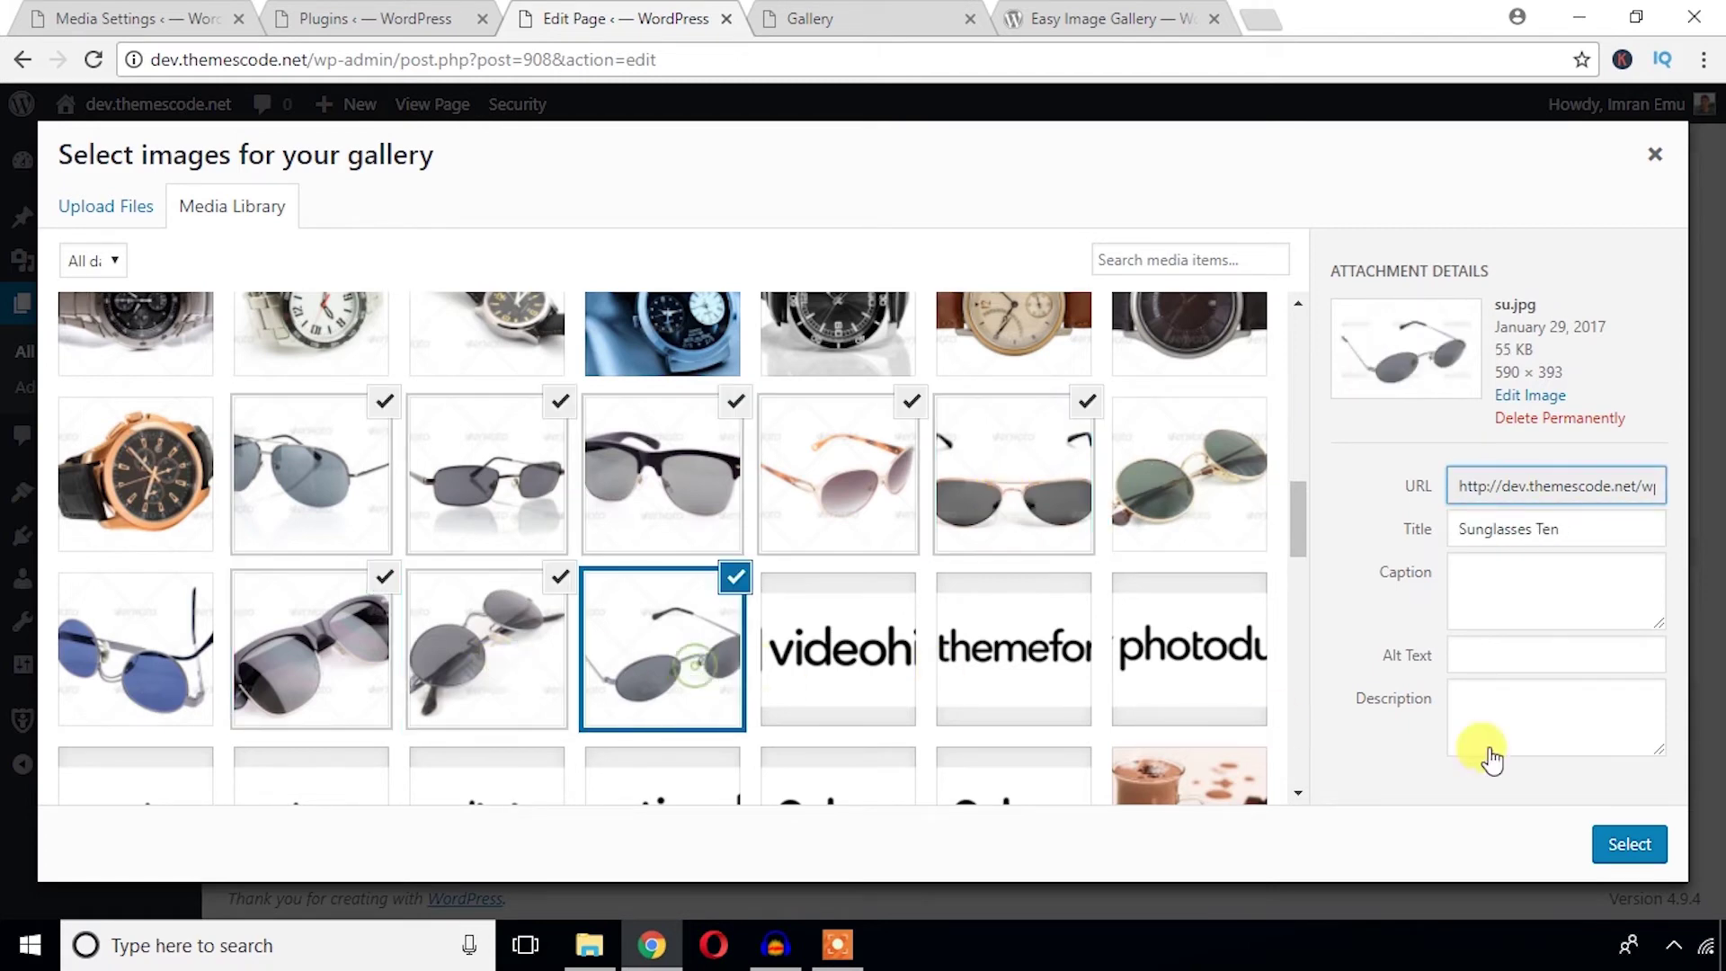
{"action": "left_click", "coordinate": [1638, 852]}
{"action": "scroll", "coordinate": [901, 601], "scroll_direction": "down", "scroll_amount": 7}
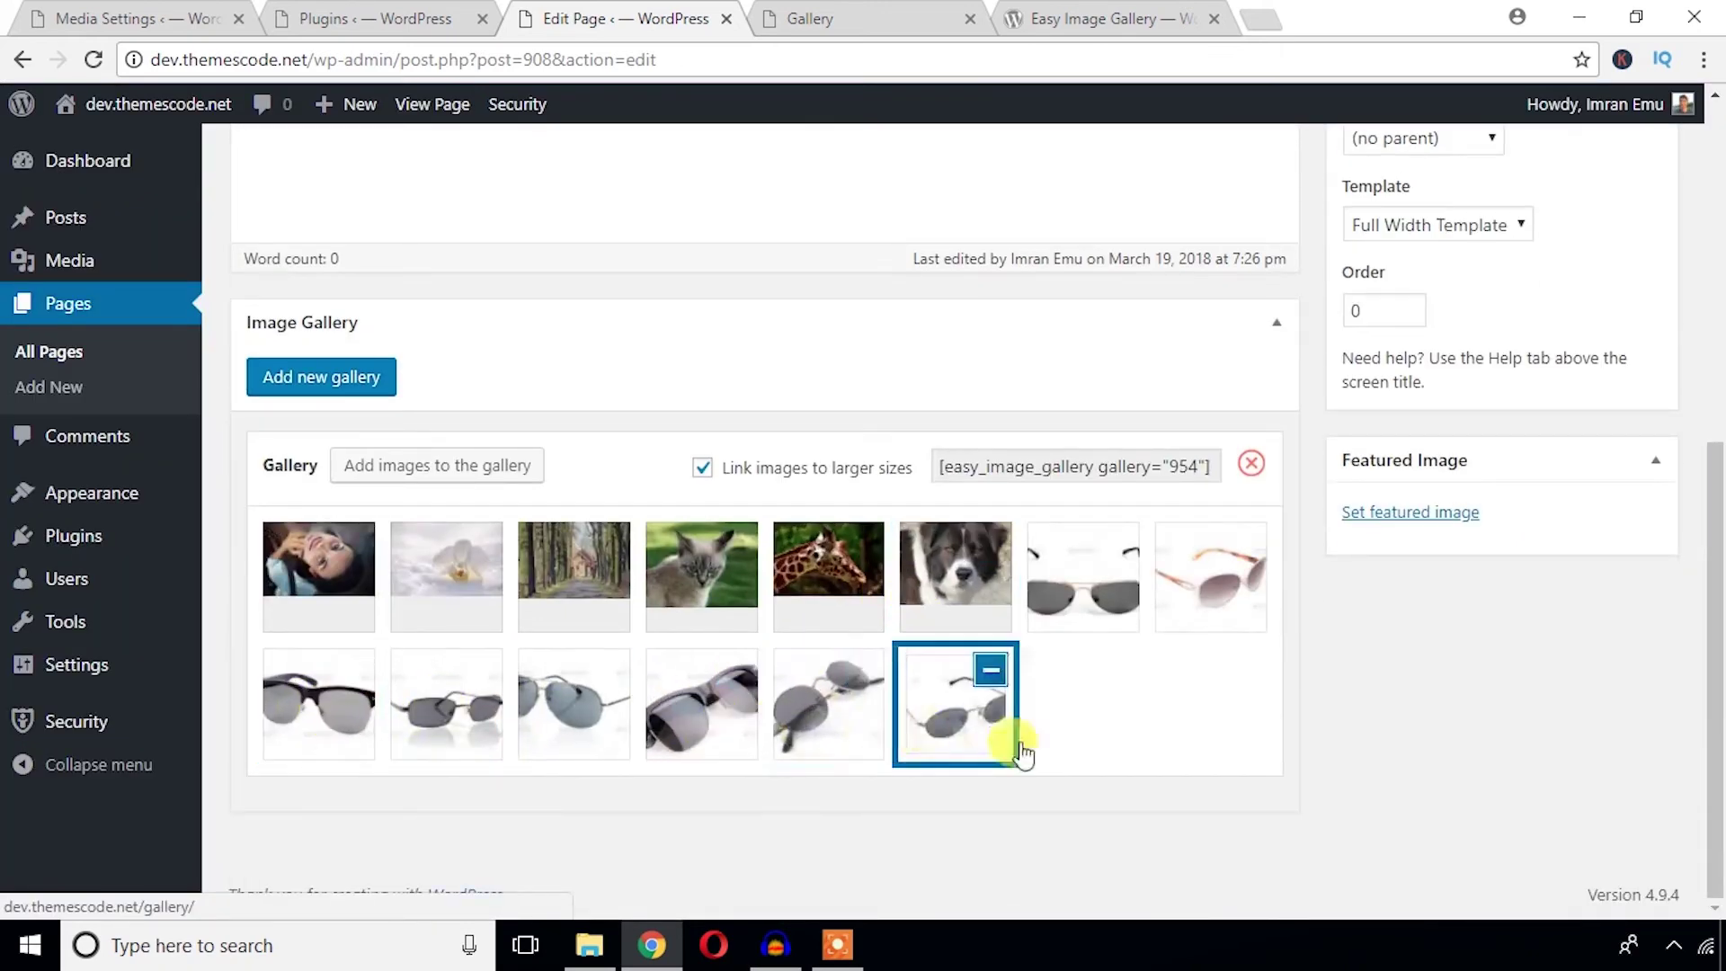
{"action": "scroll", "coordinate": [1375, 499], "scroll_direction": "up", "scroll_amount": 7}
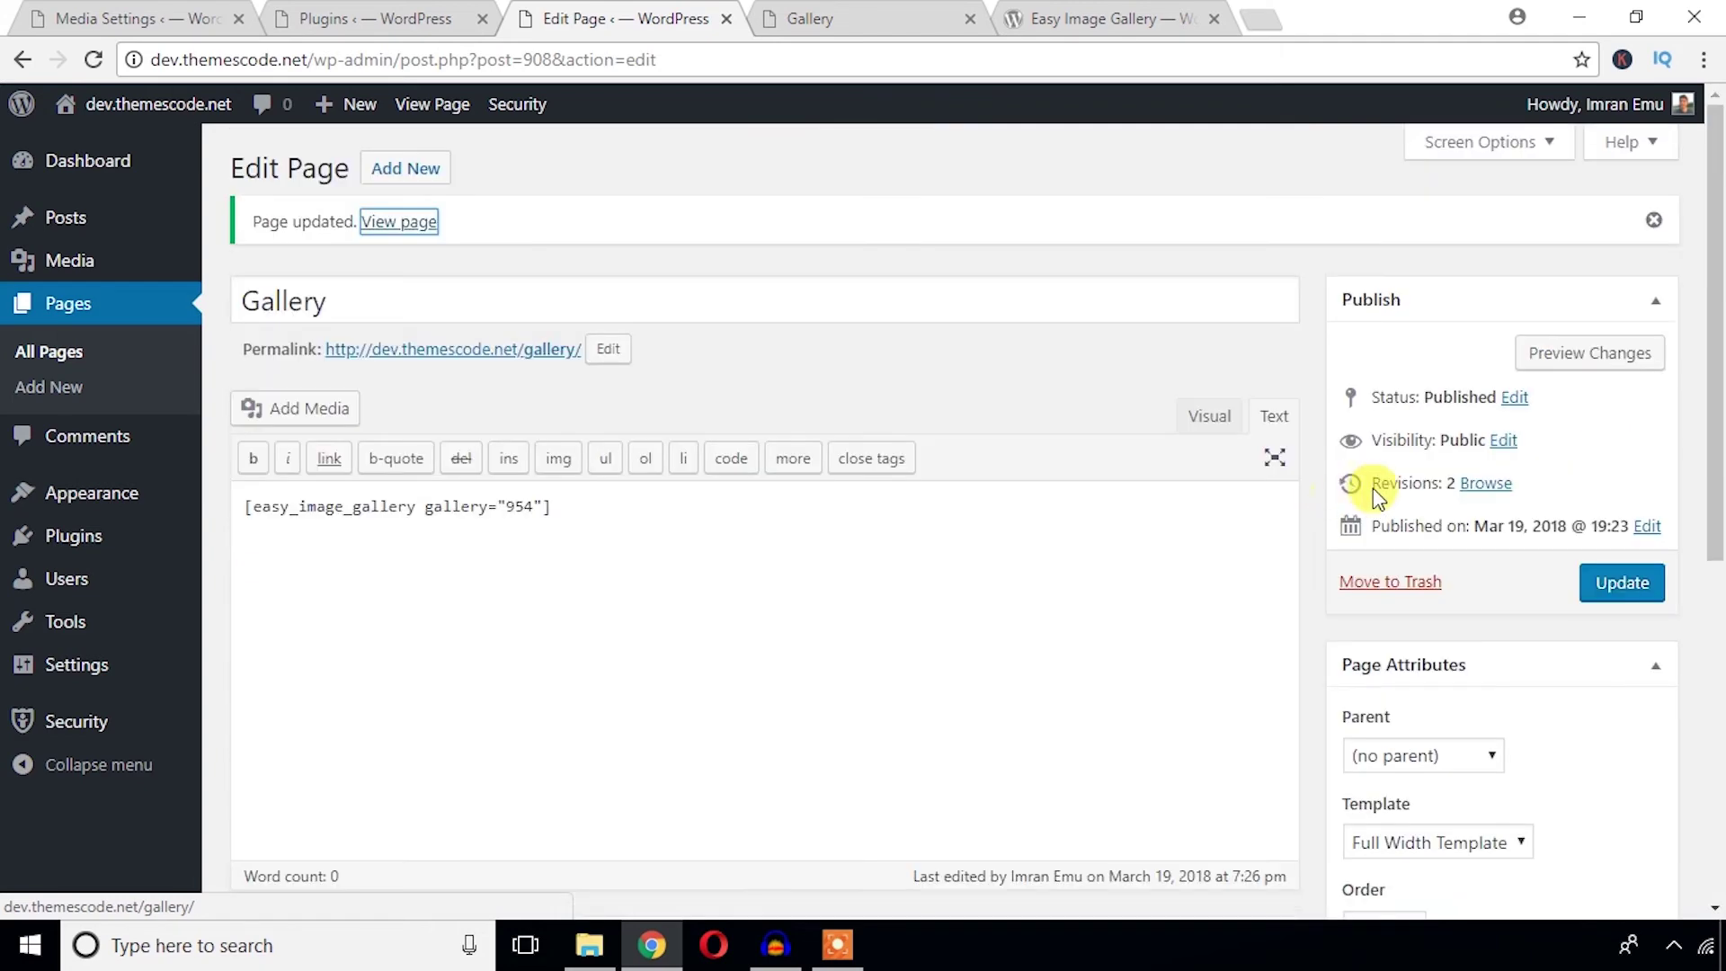
Step: Update the page, check the reloaded live page shows fourteen thumbnails, then return to editing
{"action": "left_click", "coordinate": [1610, 600]}
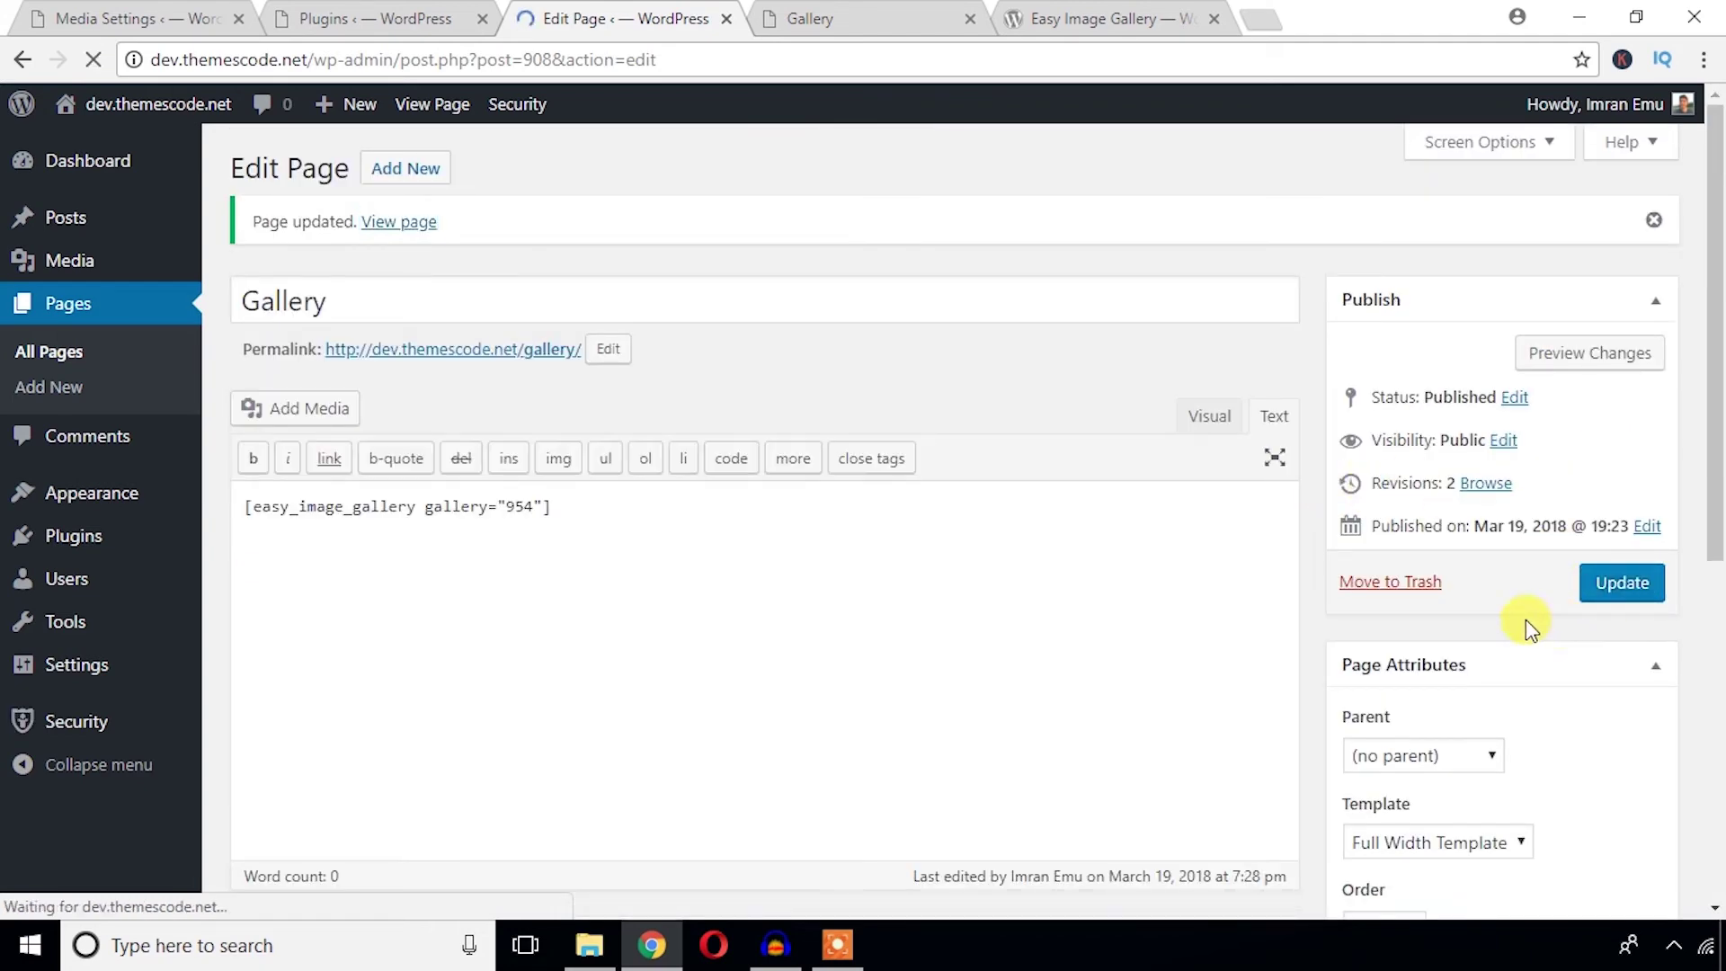
{"action": "left_click", "coordinate": [809, 13]}
{"action": "left_click", "coordinate": [97, 60]}
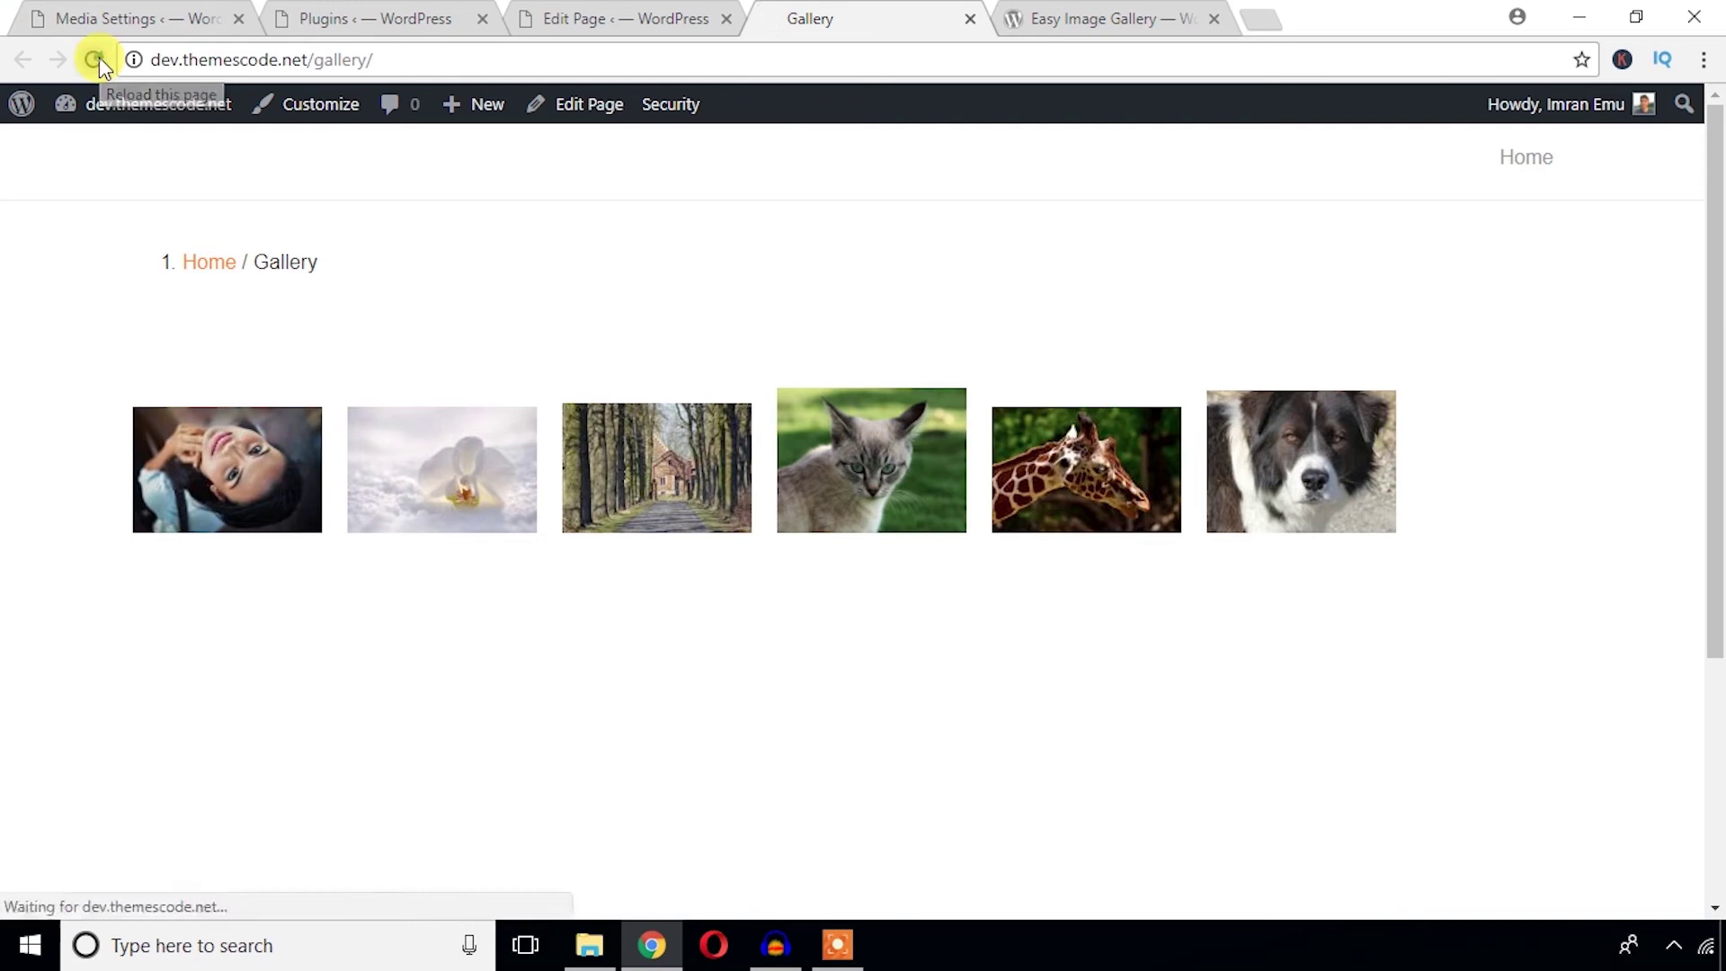
{"action": "scroll", "coordinate": [616, 608], "scroll_direction": "down", "scroll_amount": 5}
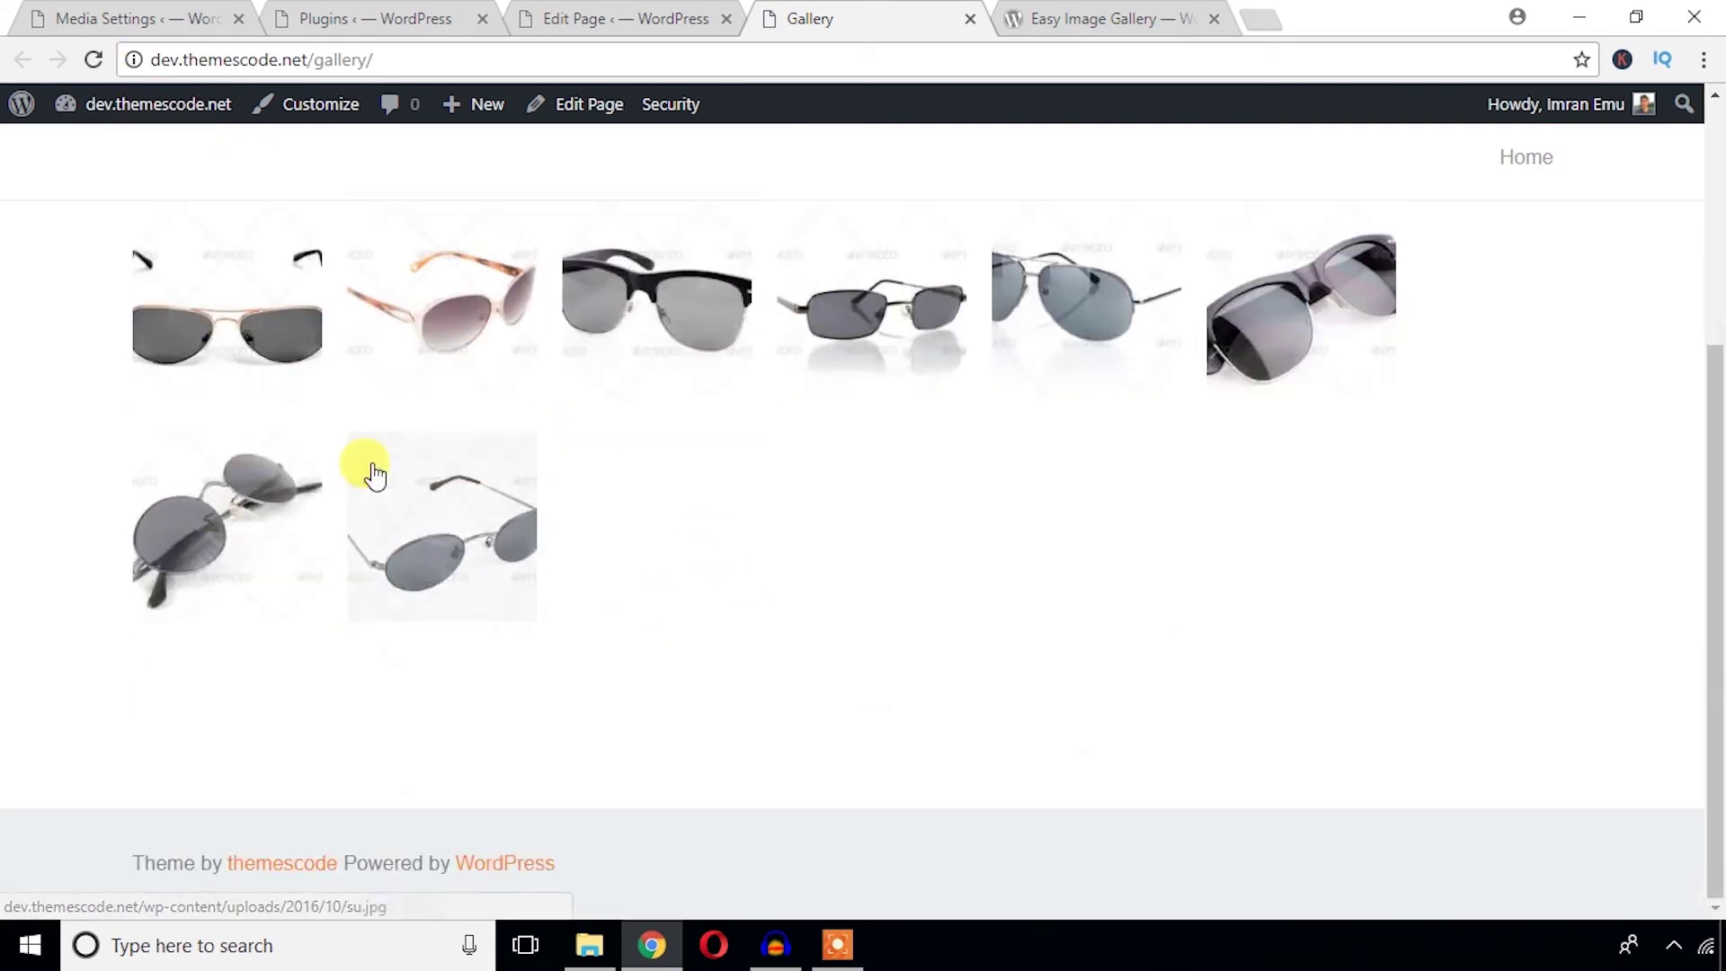
{"action": "scroll", "coordinate": [603, 420], "scroll_direction": "up", "scroll_amount": 4}
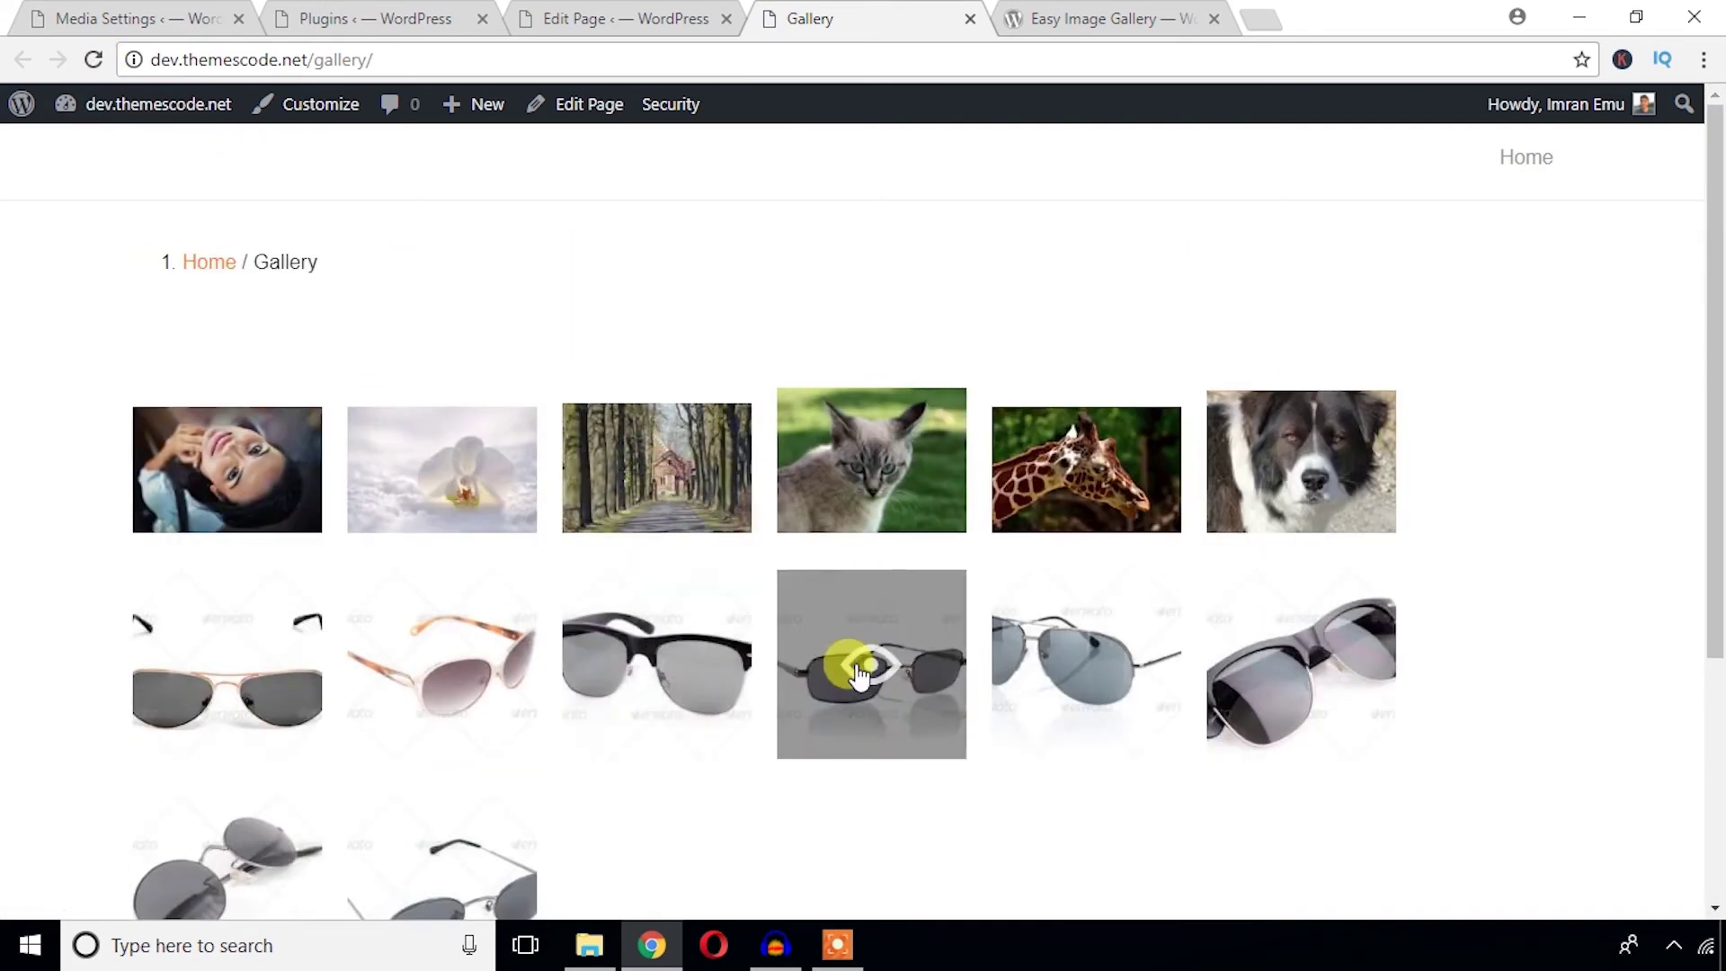
{"action": "left_click", "coordinate": [644, 20]}
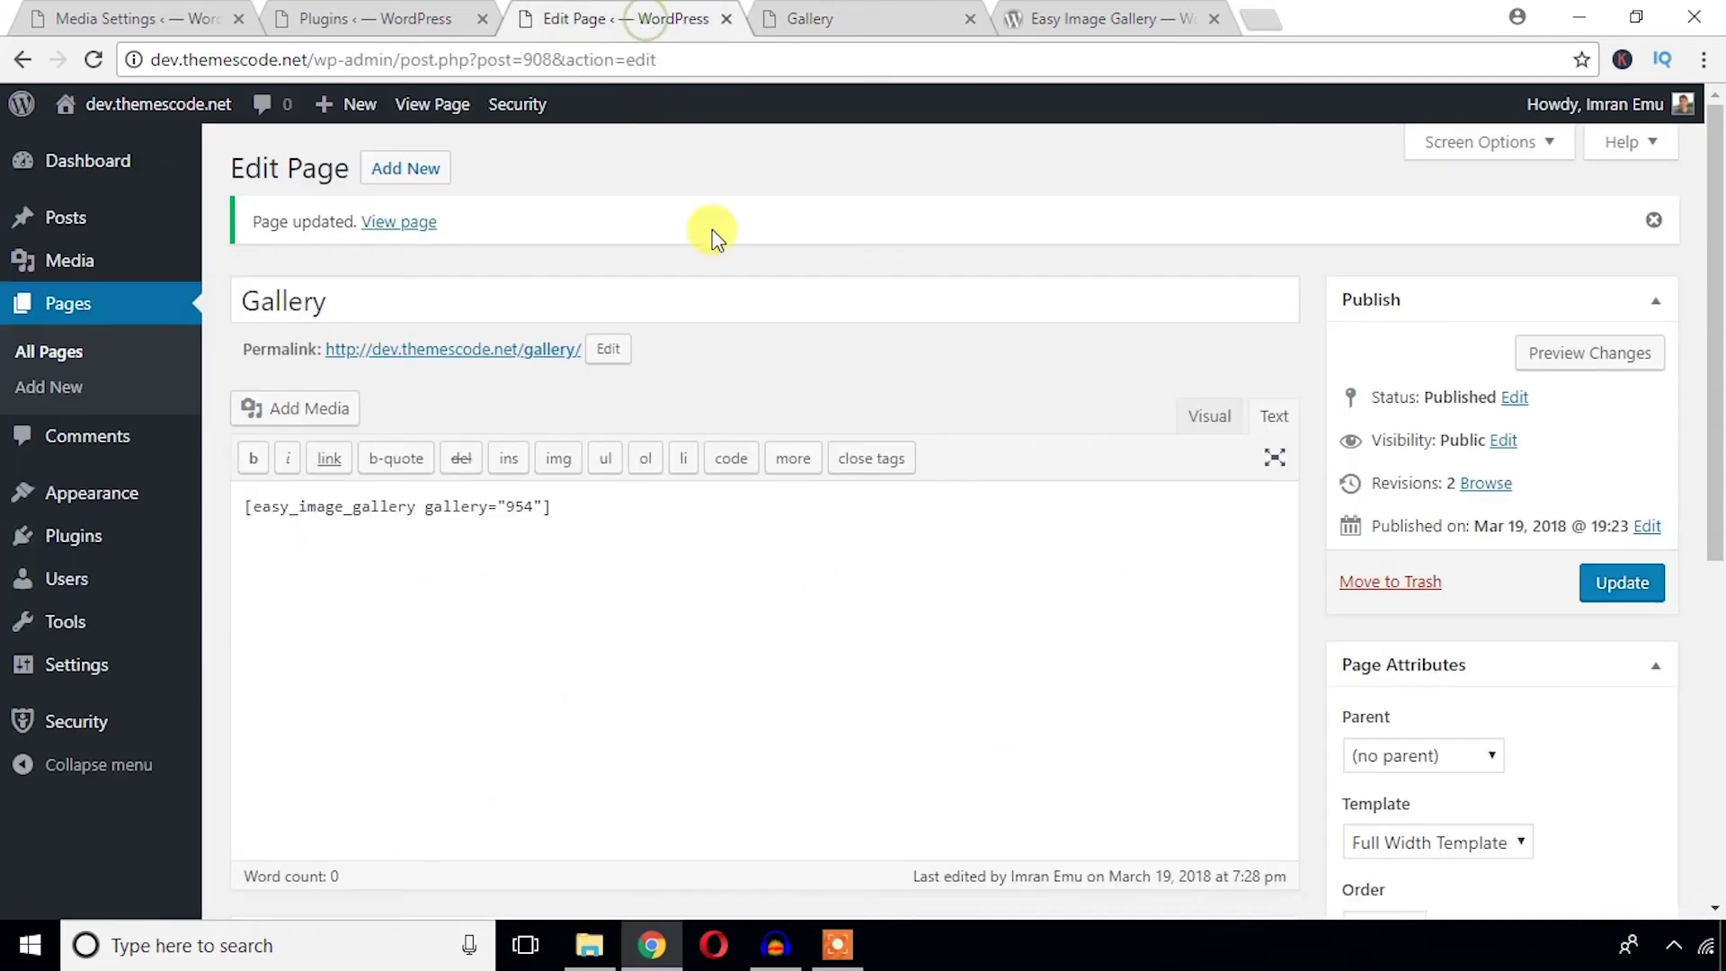
Step: Remove the cat photo from the Gallery page's image gallery and update the page
{"action": "scroll", "coordinate": [779, 568], "scroll_direction": "down", "scroll_amount": 7}
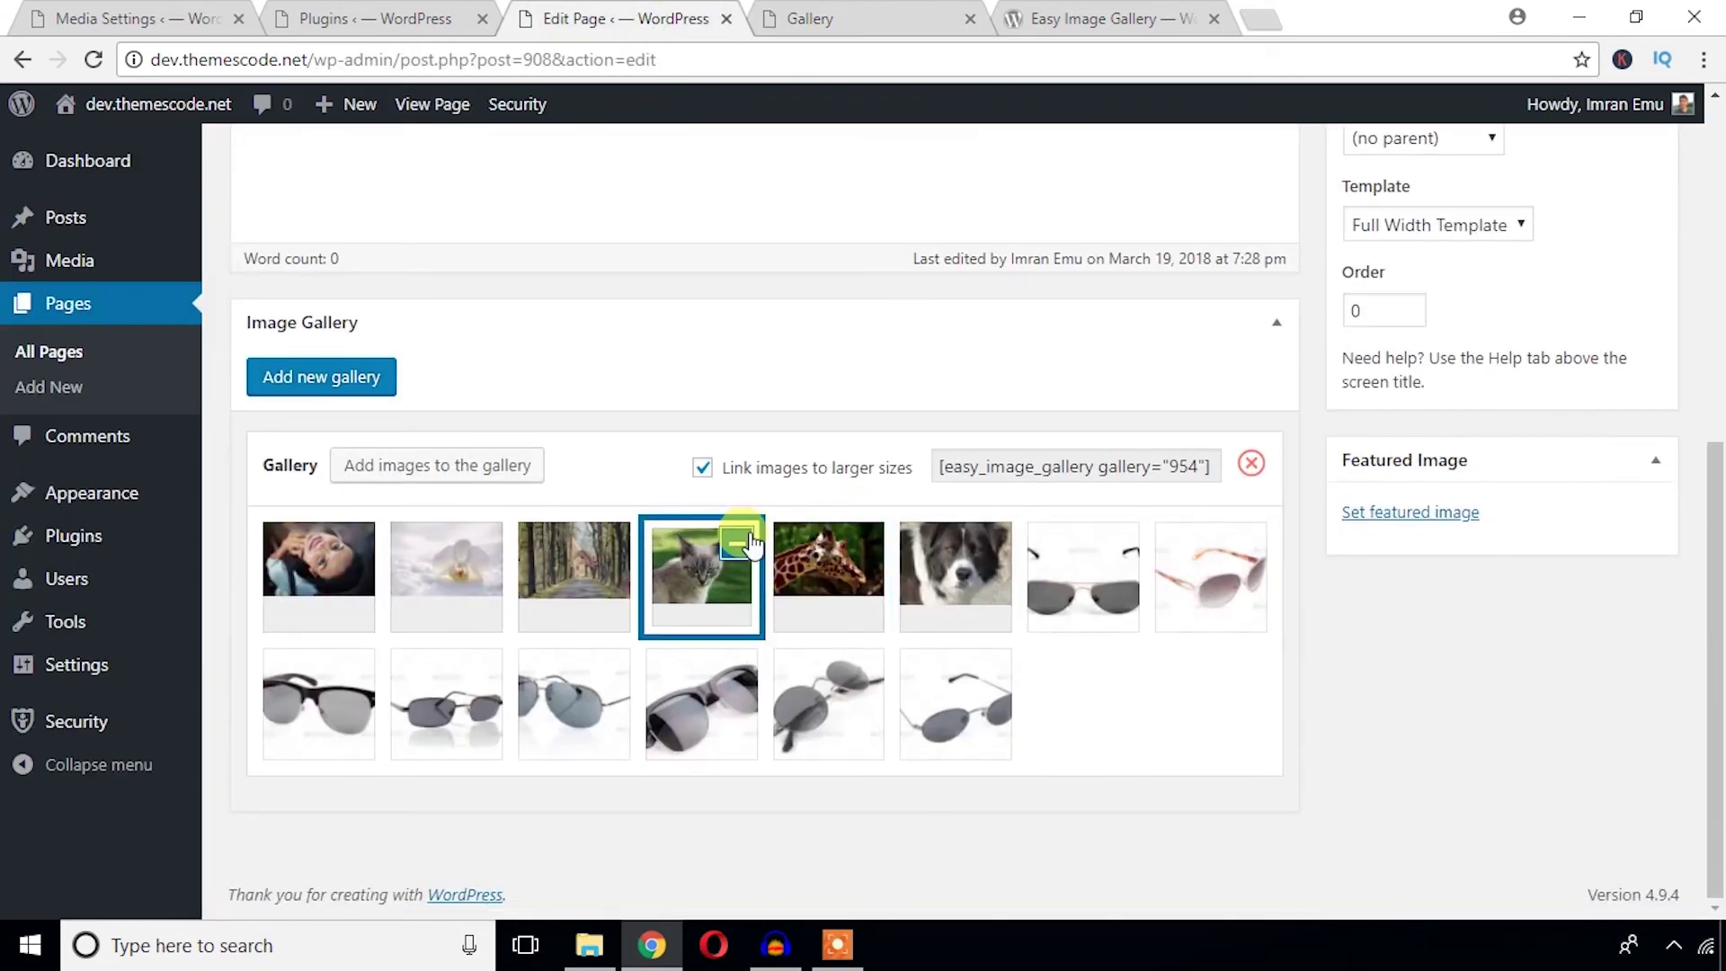
{"action": "mouse_move", "coordinate": [701, 577]}
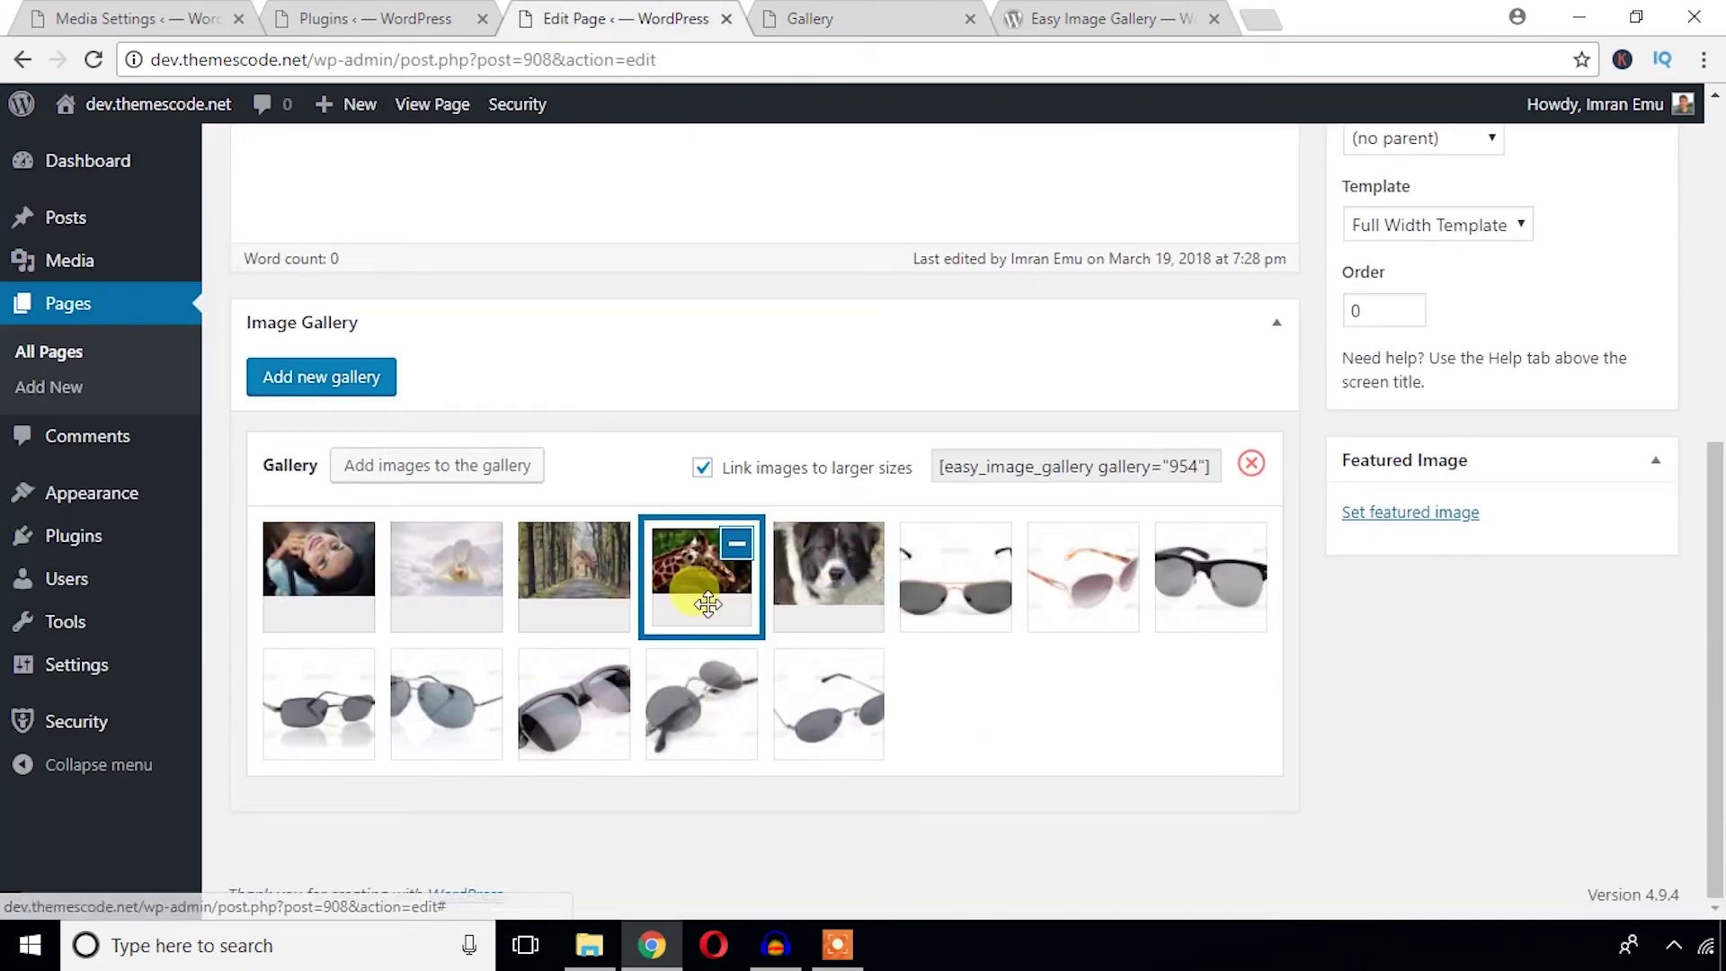
{"action": "left_click", "coordinate": [739, 544]}
{"action": "scroll", "coordinate": [1643, 483], "scroll_direction": "up", "scroll_amount": 7}
{"action": "left_click", "coordinate": [1618, 582]}
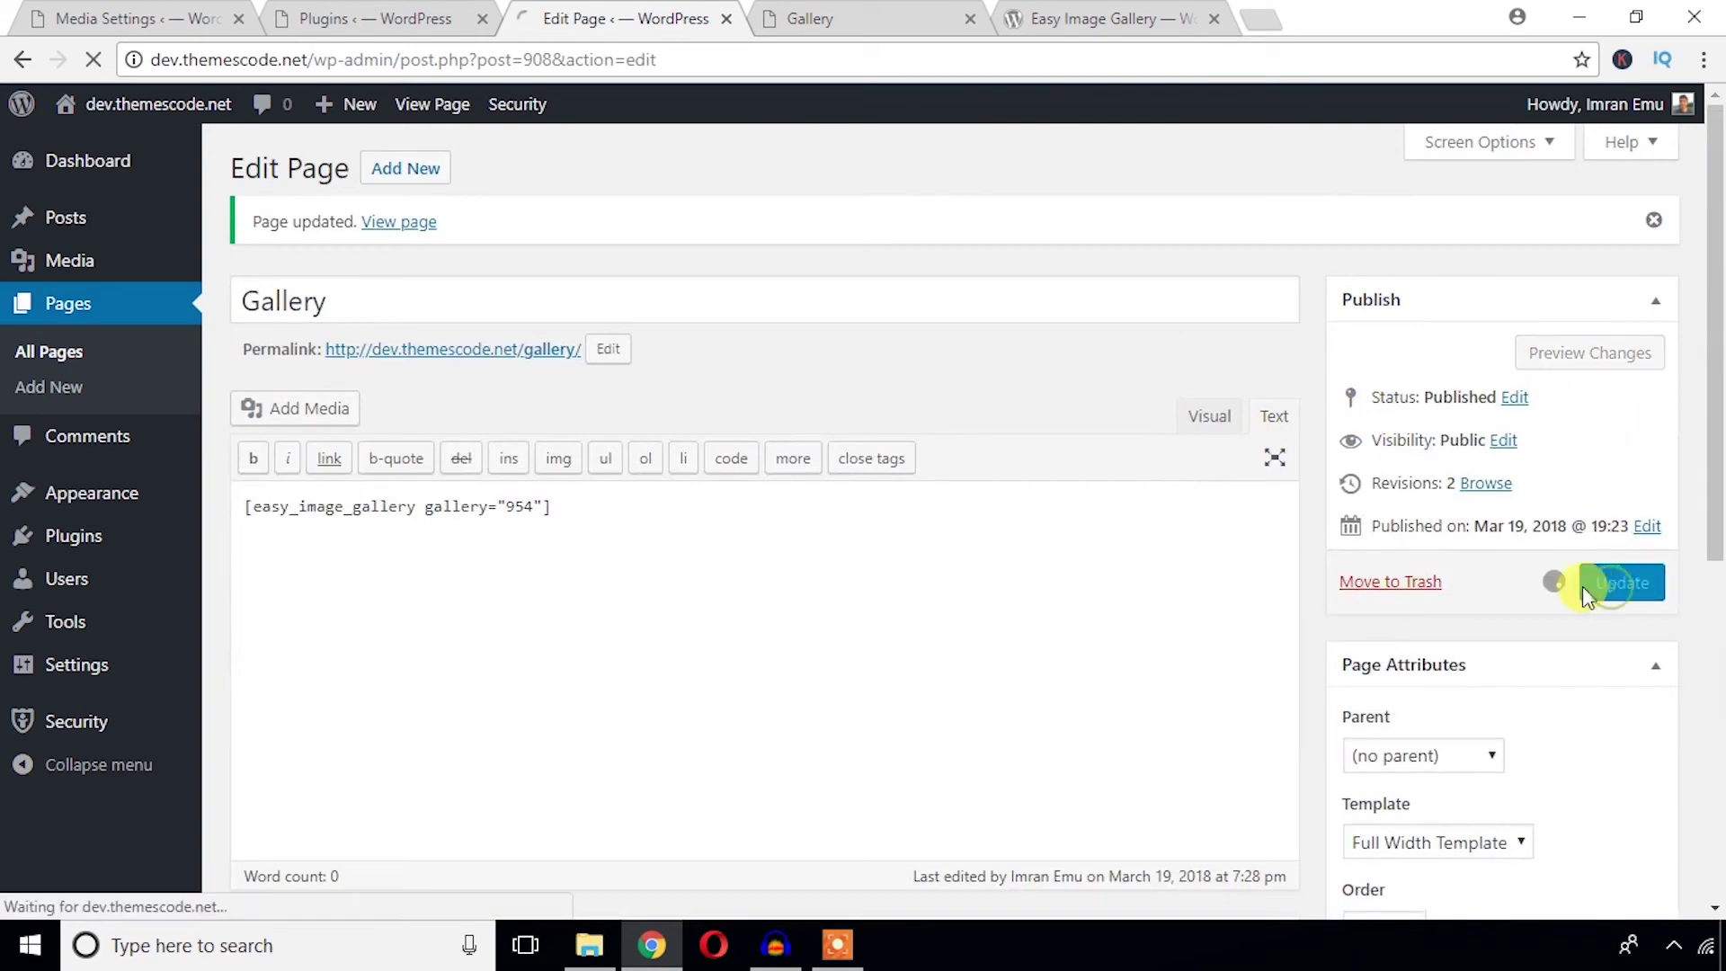
Step: Bring up the Media Library image picker for the gallery and scroll to the photos
{"action": "scroll", "coordinate": [704, 431], "scroll_direction": "down", "scroll_amount": 7}
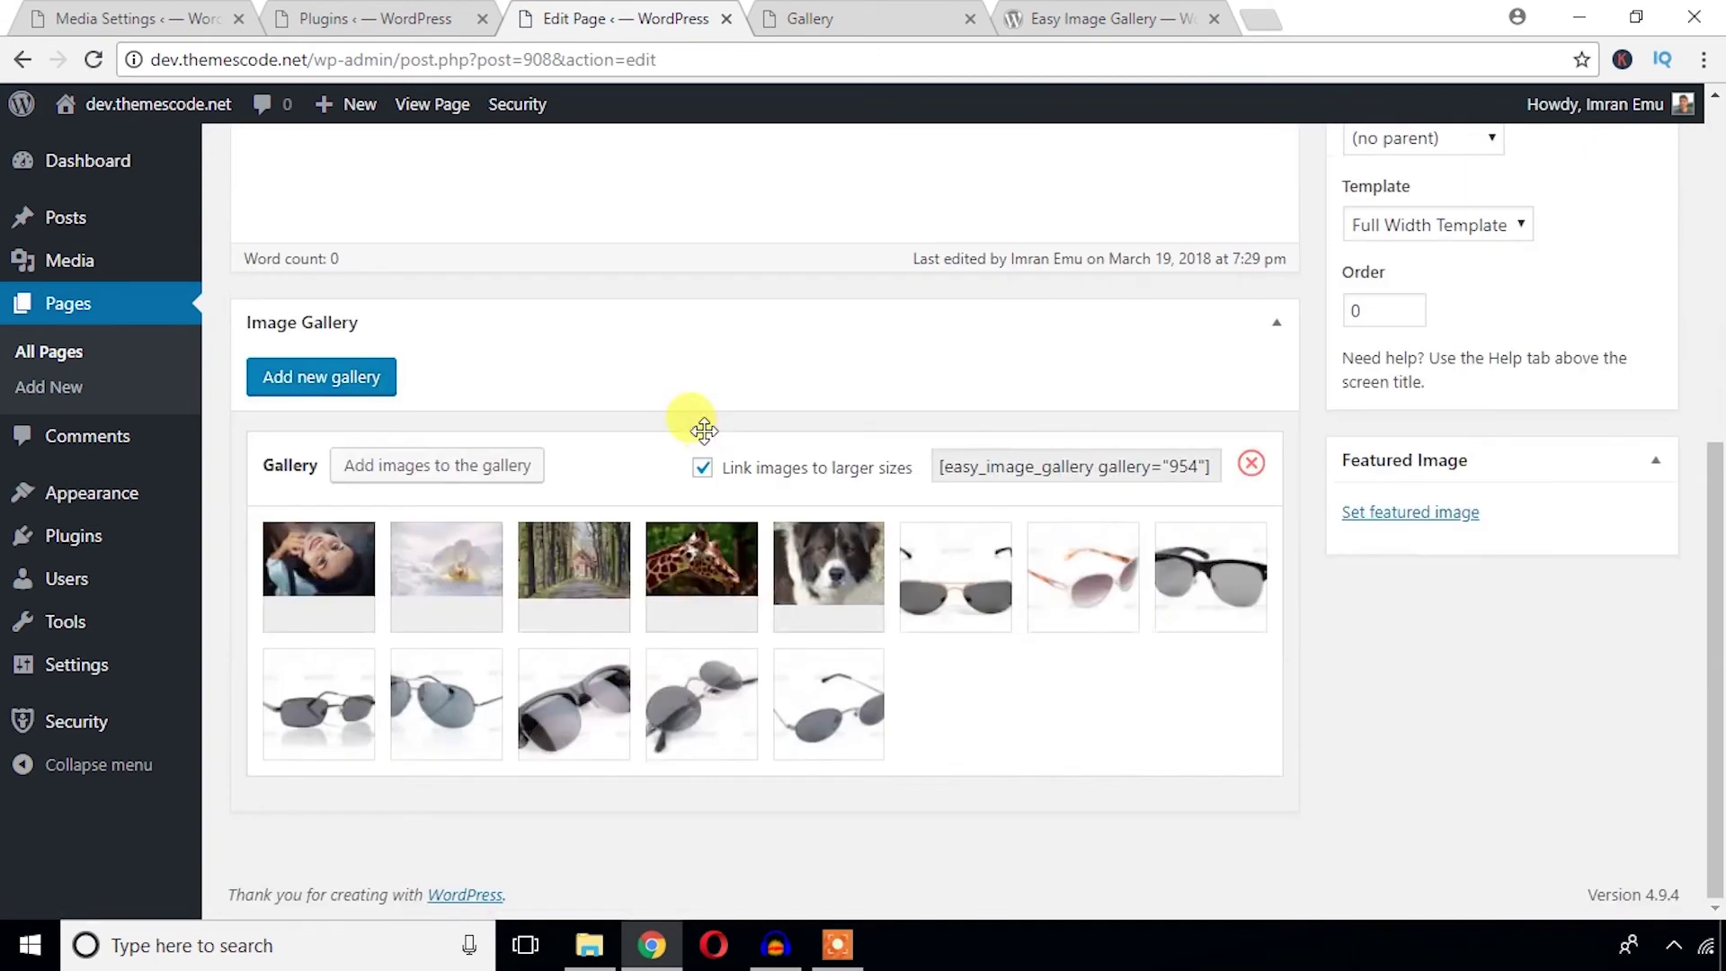
{"action": "left_click", "coordinate": [474, 465]}
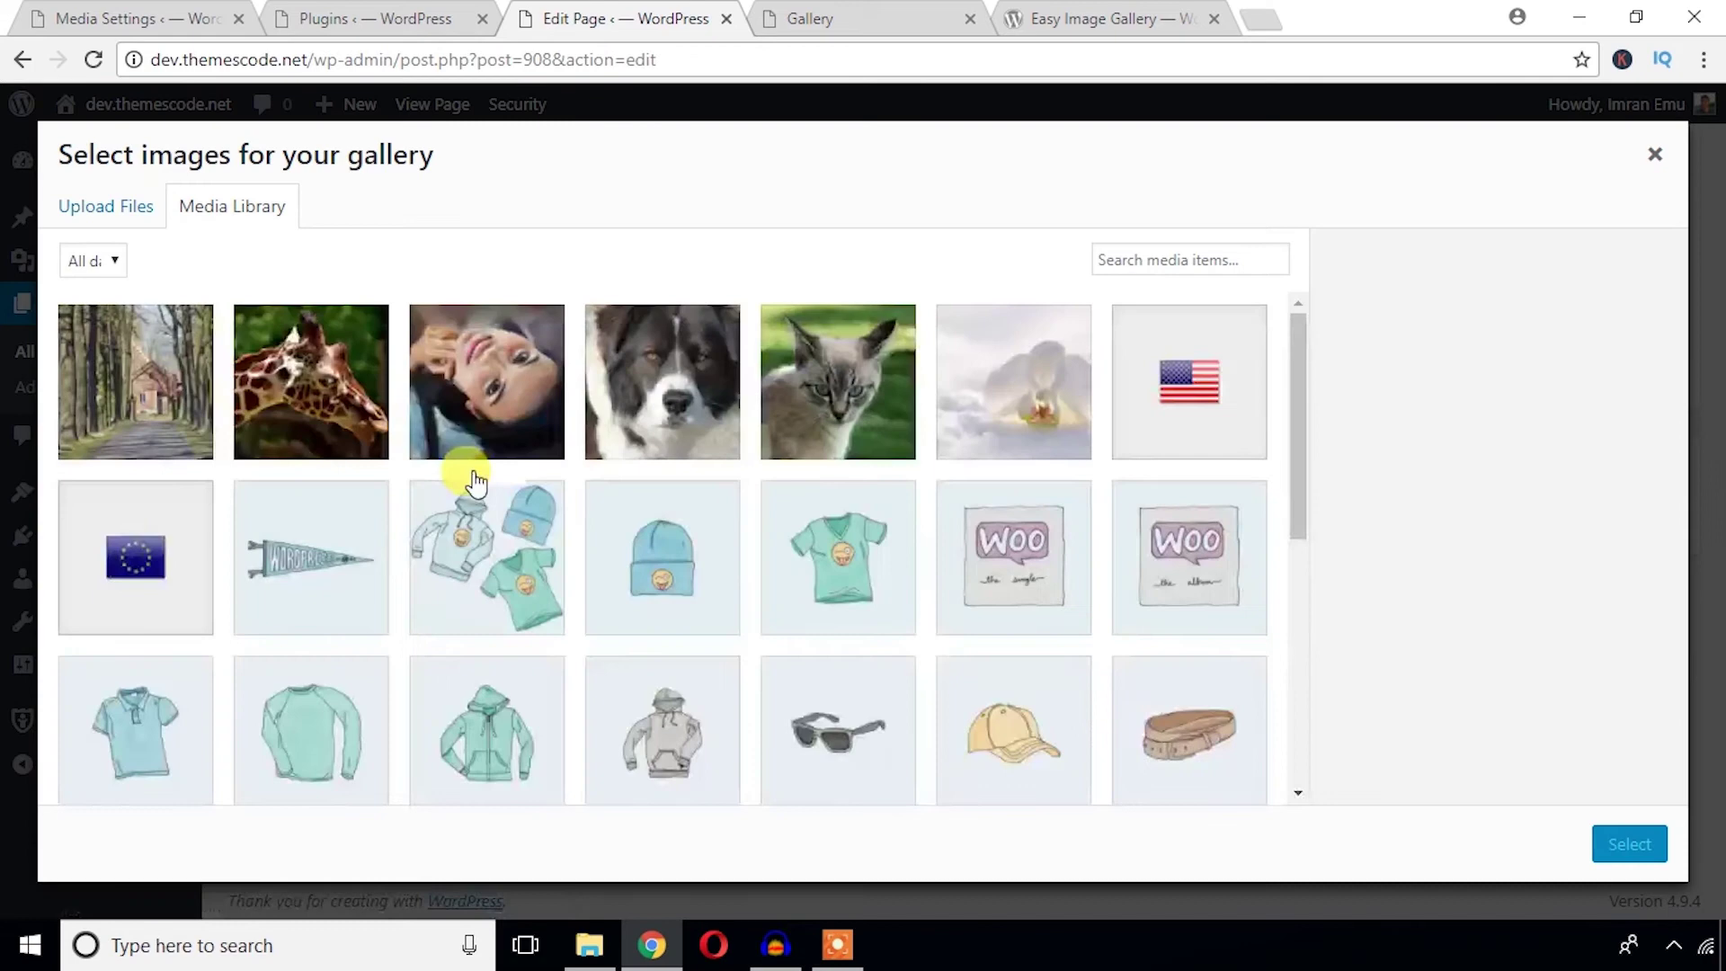
{"action": "left_click", "coordinate": [1654, 154]}
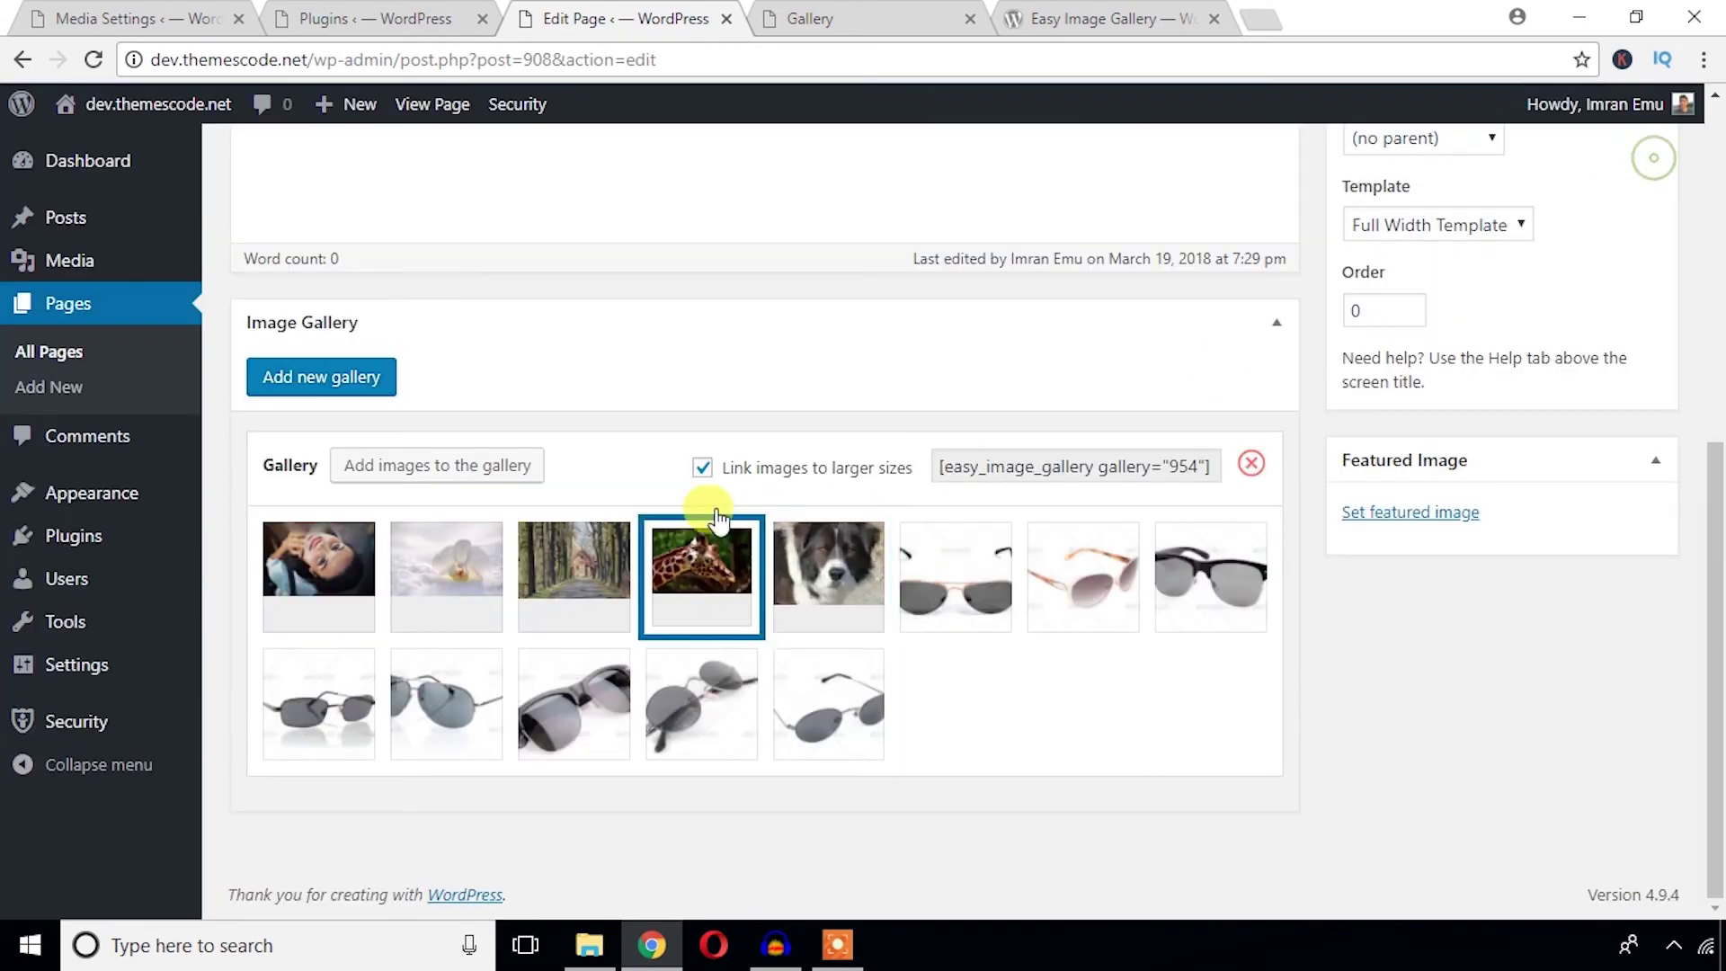
{"action": "left_click", "coordinate": [454, 483]}
{"action": "scroll", "coordinate": [623, 482], "scroll_direction": "down", "scroll_amount": 5}
{"action": "scroll", "coordinate": [678, 469], "scroll_direction": "down", "scroll_amount": 5}
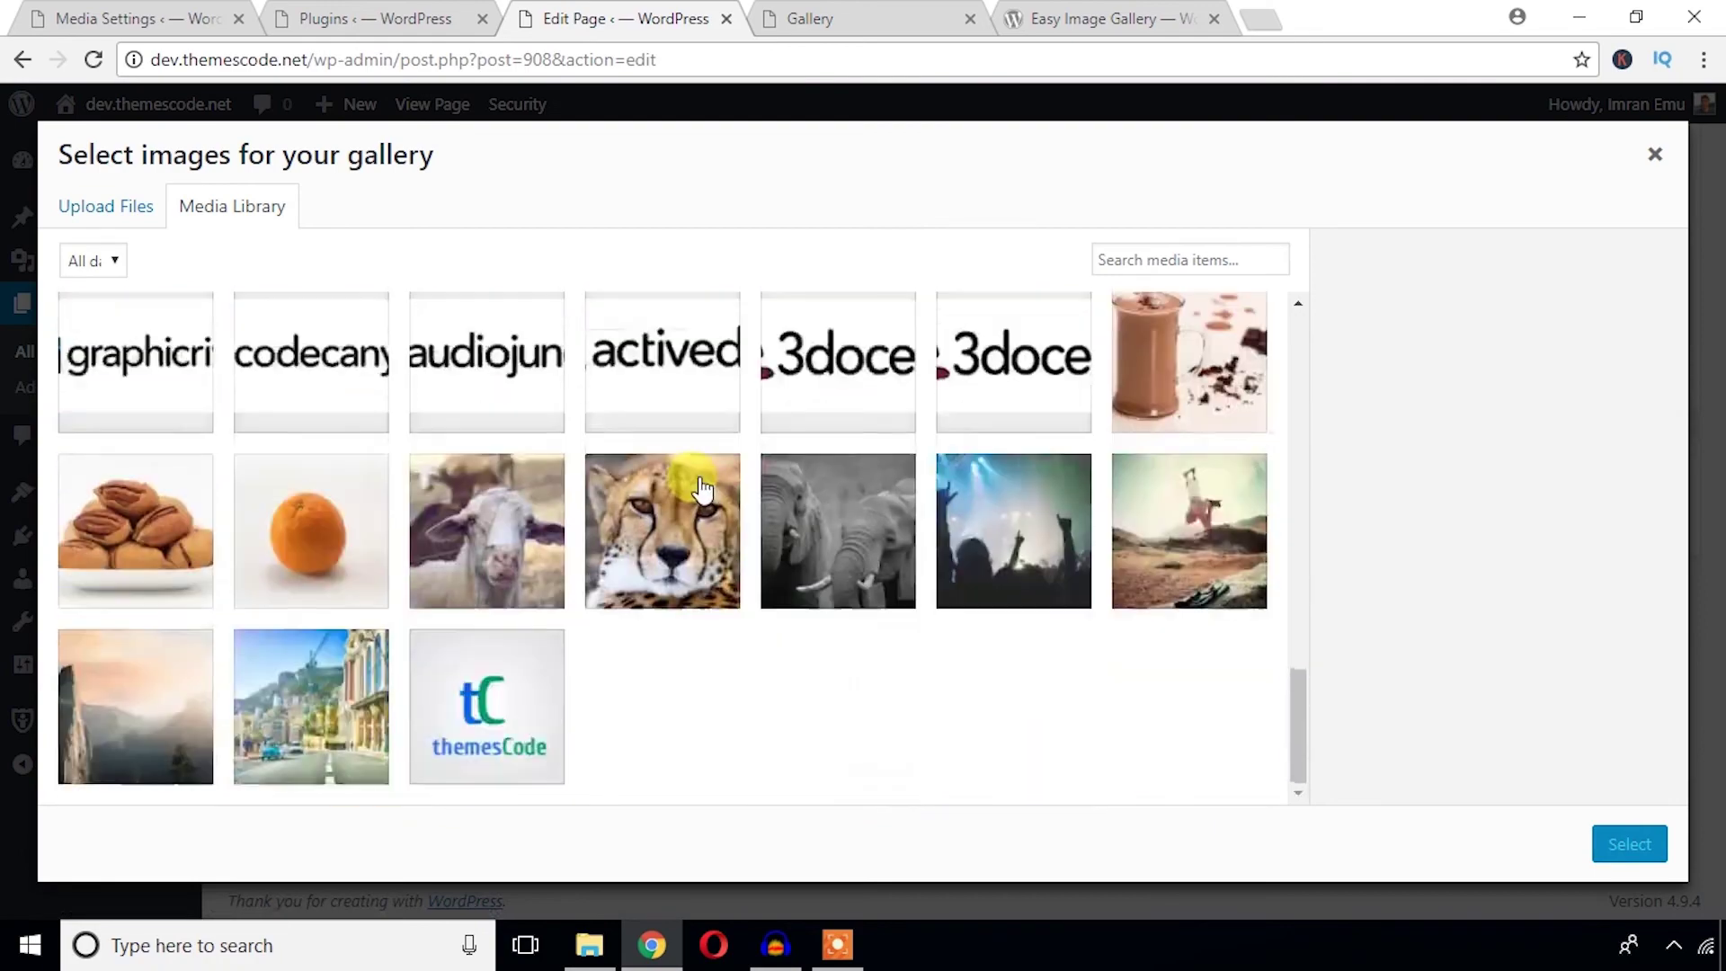
{"action": "scroll", "coordinate": [701, 490], "scroll_direction": "down", "scroll_amount": 5}
{"action": "scroll", "coordinate": [693, 481], "scroll_direction": "down", "scroll_amount": 5}
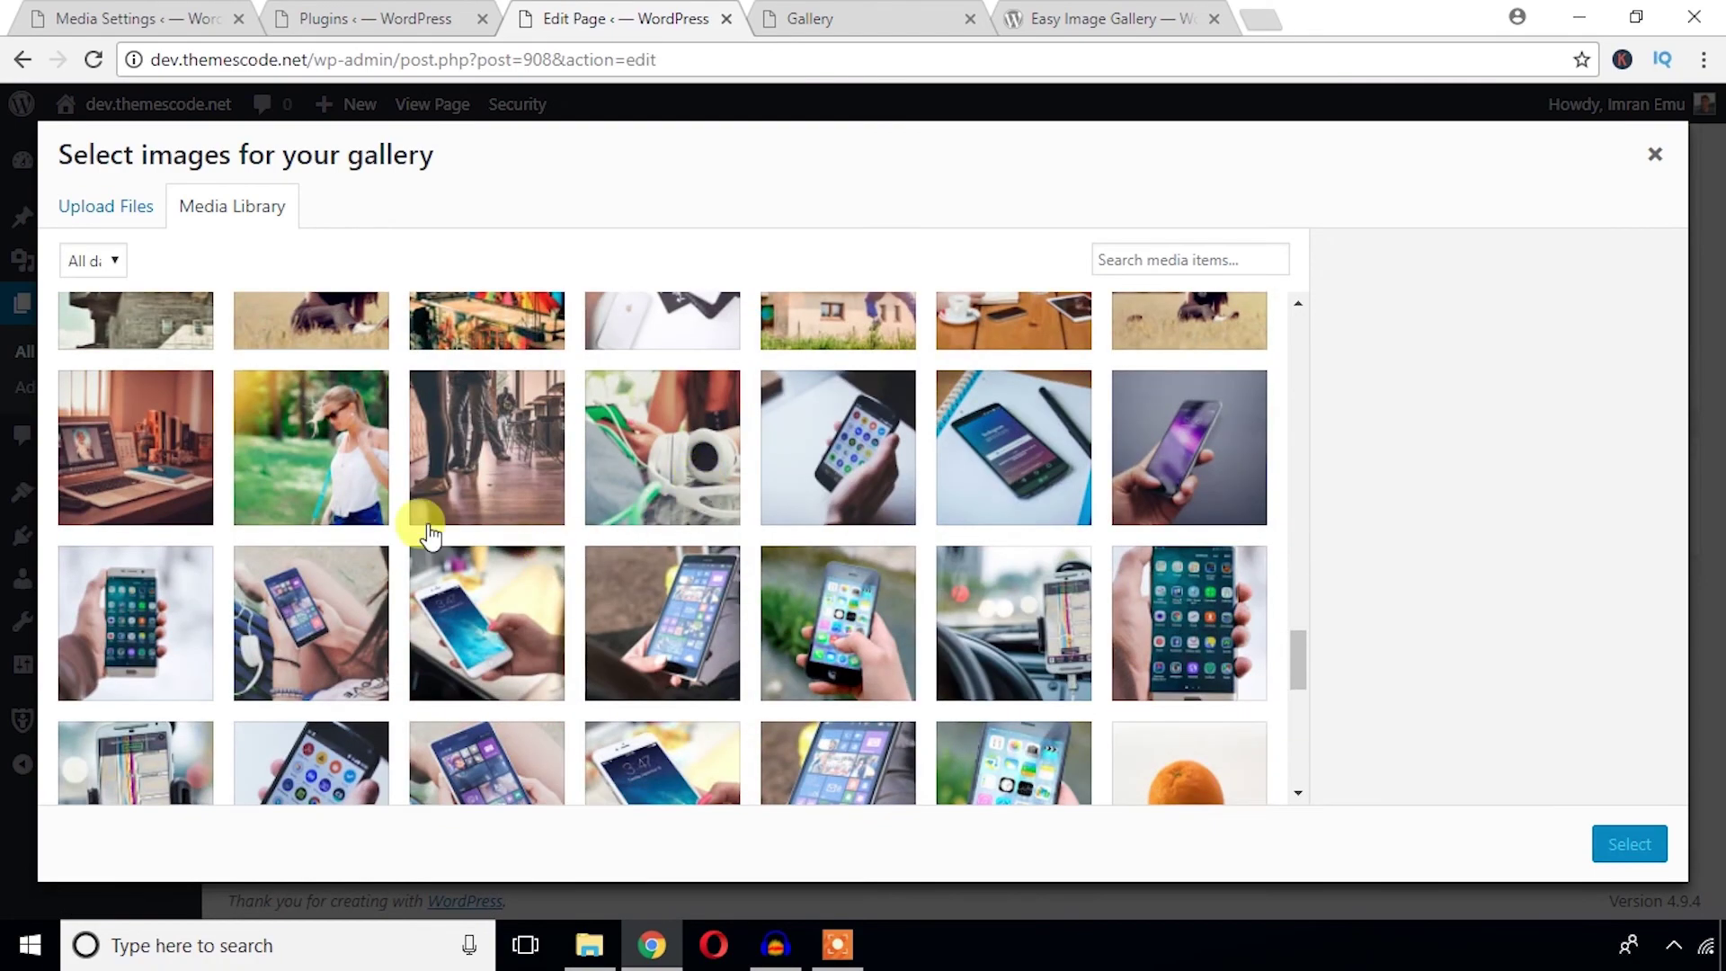
Step: Check the laptop desk, woman outdoors, walking legs, headphones and three phone photos
{"action": "left_click", "coordinate": [144, 463]}
{"action": "left_click", "coordinate": [328, 463]}
{"action": "left_click", "coordinate": [467, 468]}
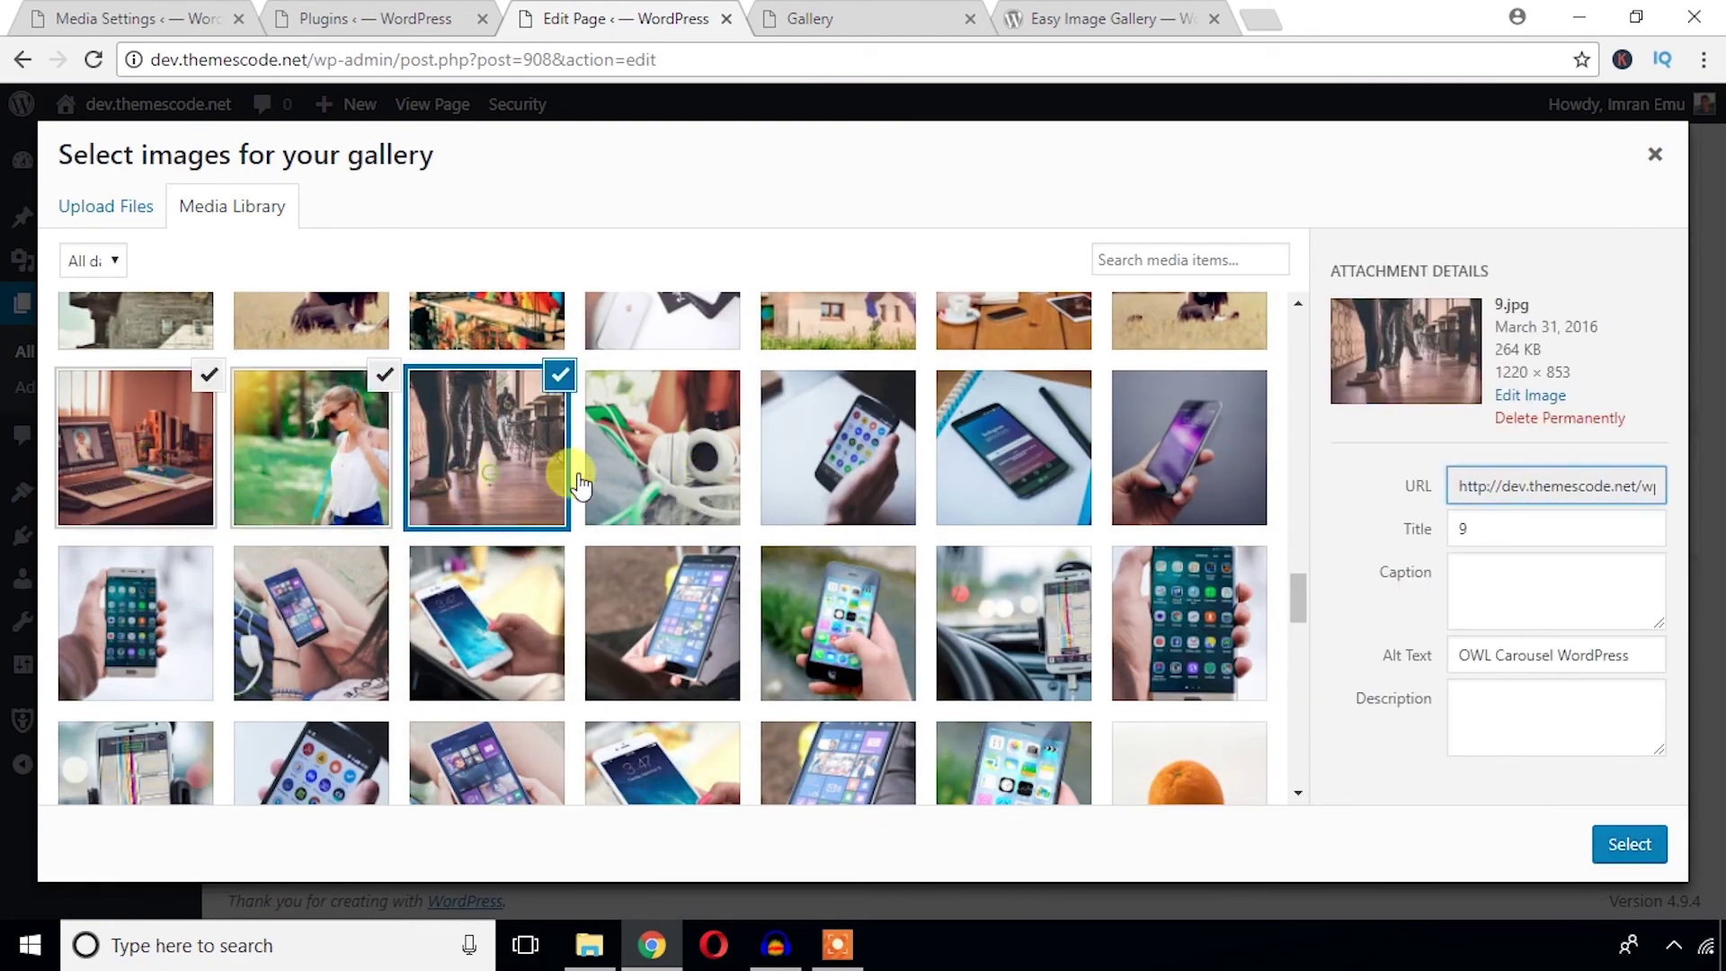
{"action": "left_click", "coordinate": [665, 454]}
{"action": "left_click", "coordinate": [841, 454]}
{"action": "left_click", "coordinate": [1016, 454]}
{"action": "left_click", "coordinate": [1200, 459]}
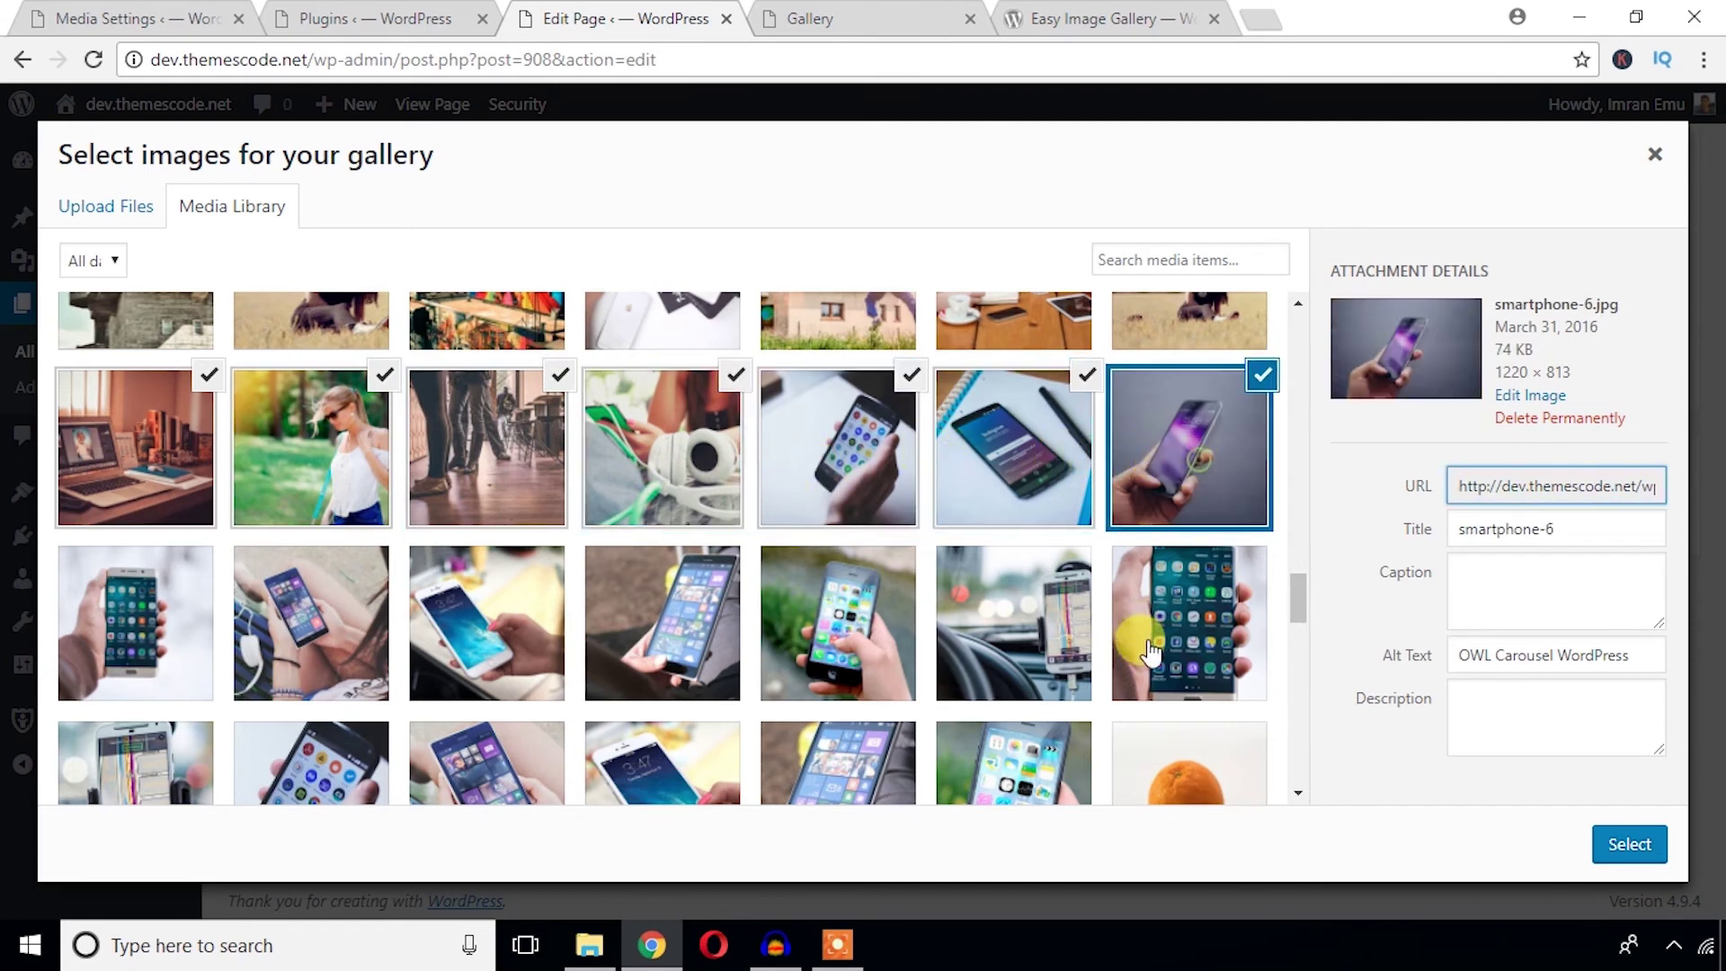
Step: Check seven more smartphone photos and add all fourteen selections to the gallery
{"action": "left_click", "coordinate": [1151, 651]}
{"action": "left_click", "coordinate": [1015, 638]}
{"action": "left_click", "coordinate": [800, 656]}
{"action": "left_click", "coordinate": [593, 647]}
{"action": "left_click", "coordinate": [493, 636]}
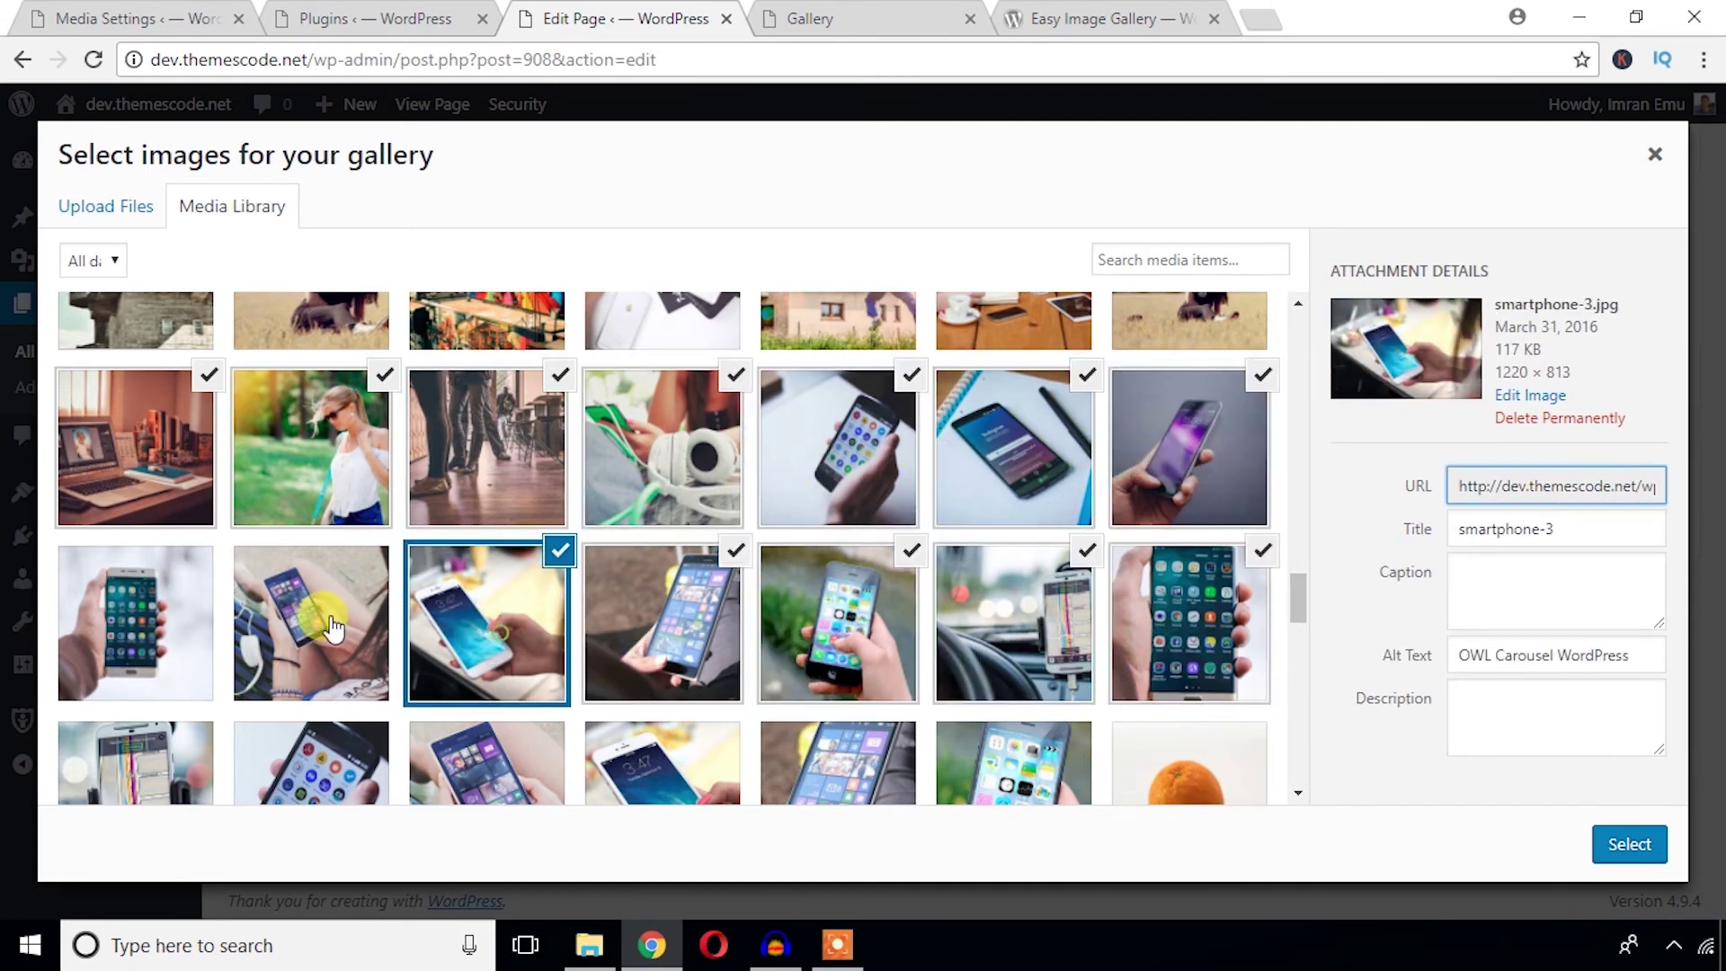
{"action": "left_click", "coordinate": [332, 627]}
{"action": "left_click", "coordinate": [135, 620]}
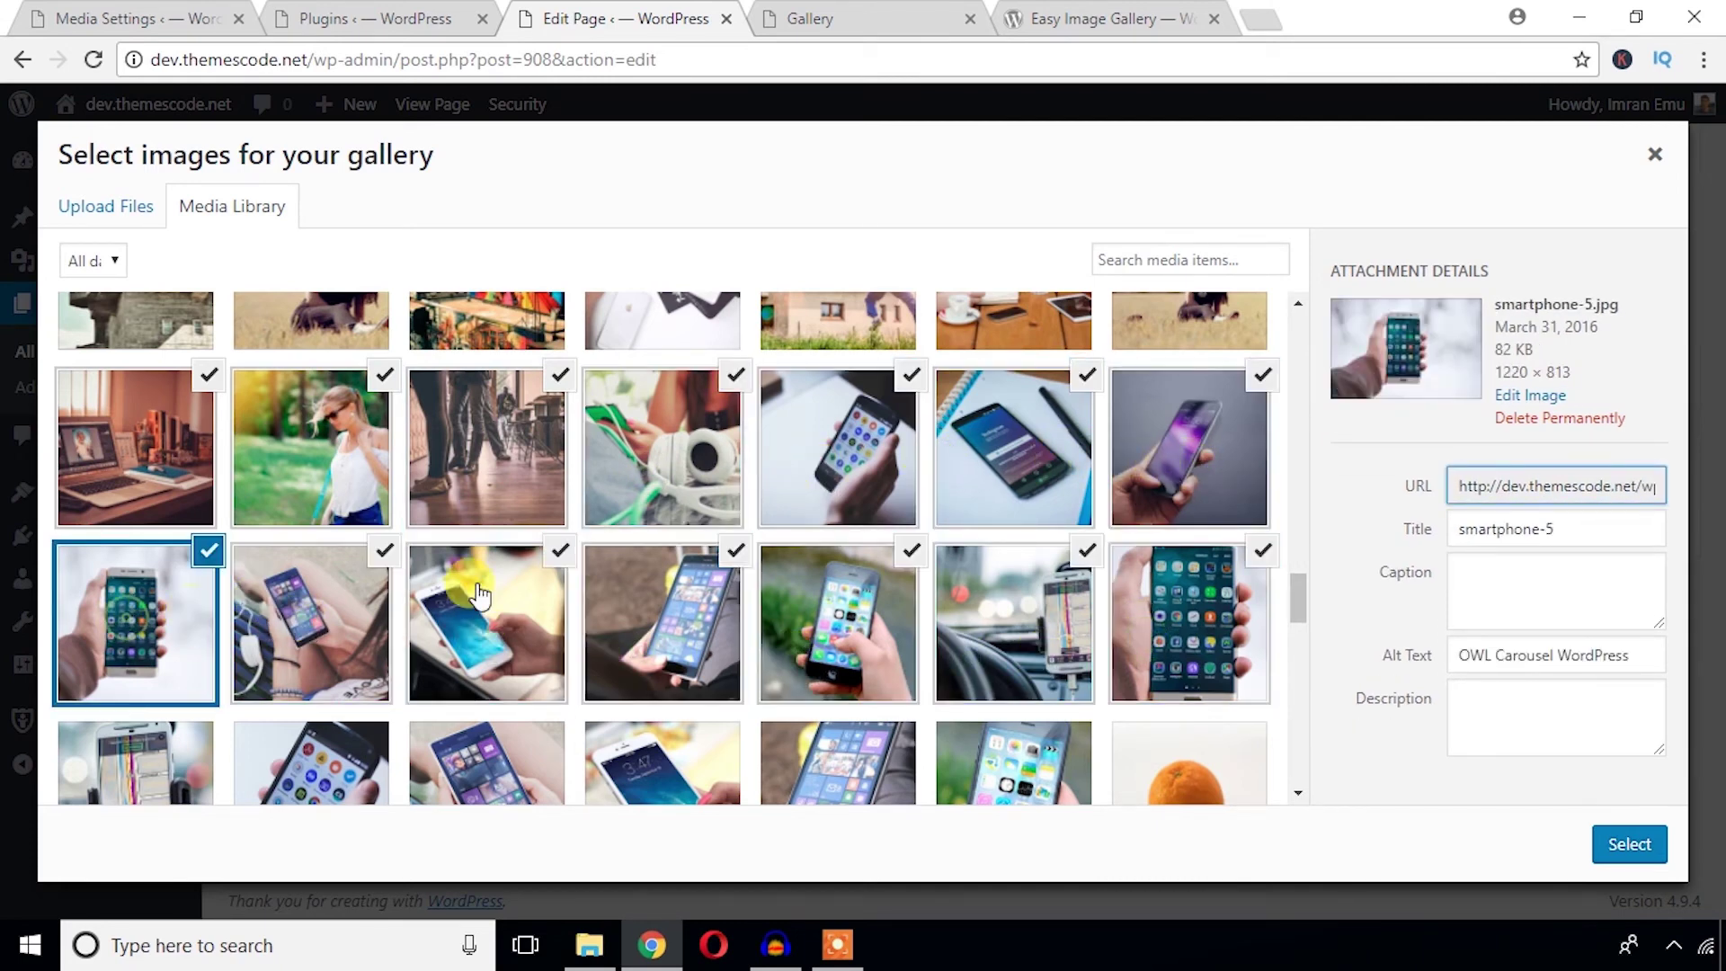
{"action": "left_click", "coordinate": [1630, 845]}
{"action": "scroll", "coordinate": [836, 662], "scroll_direction": "down", "scroll_amount": 2}
{"action": "scroll", "coordinate": [952, 569], "scroll_direction": "down", "scroll_amount": 1}
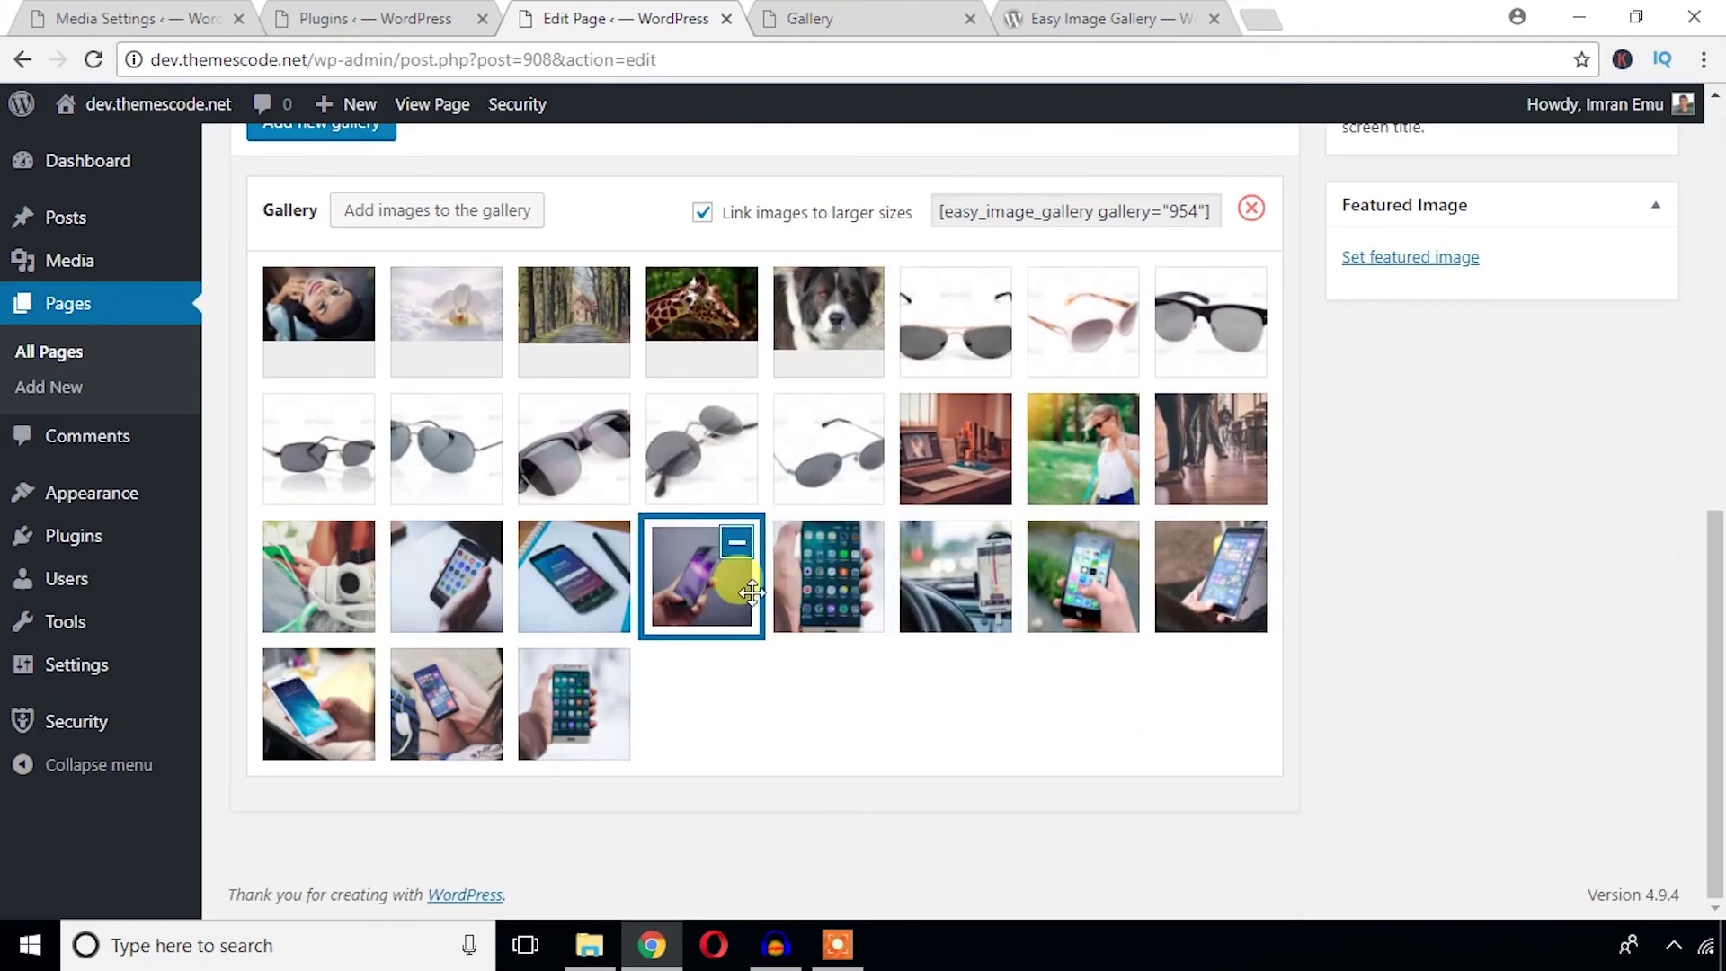
{"action": "scroll", "coordinate": [784, 578], "scroll_direction": "up", "scroll_amount": 7}
{"action": "scroll", "coordinate": [913, 551], "scroll_direction": "up", "scroll_amount": 3}
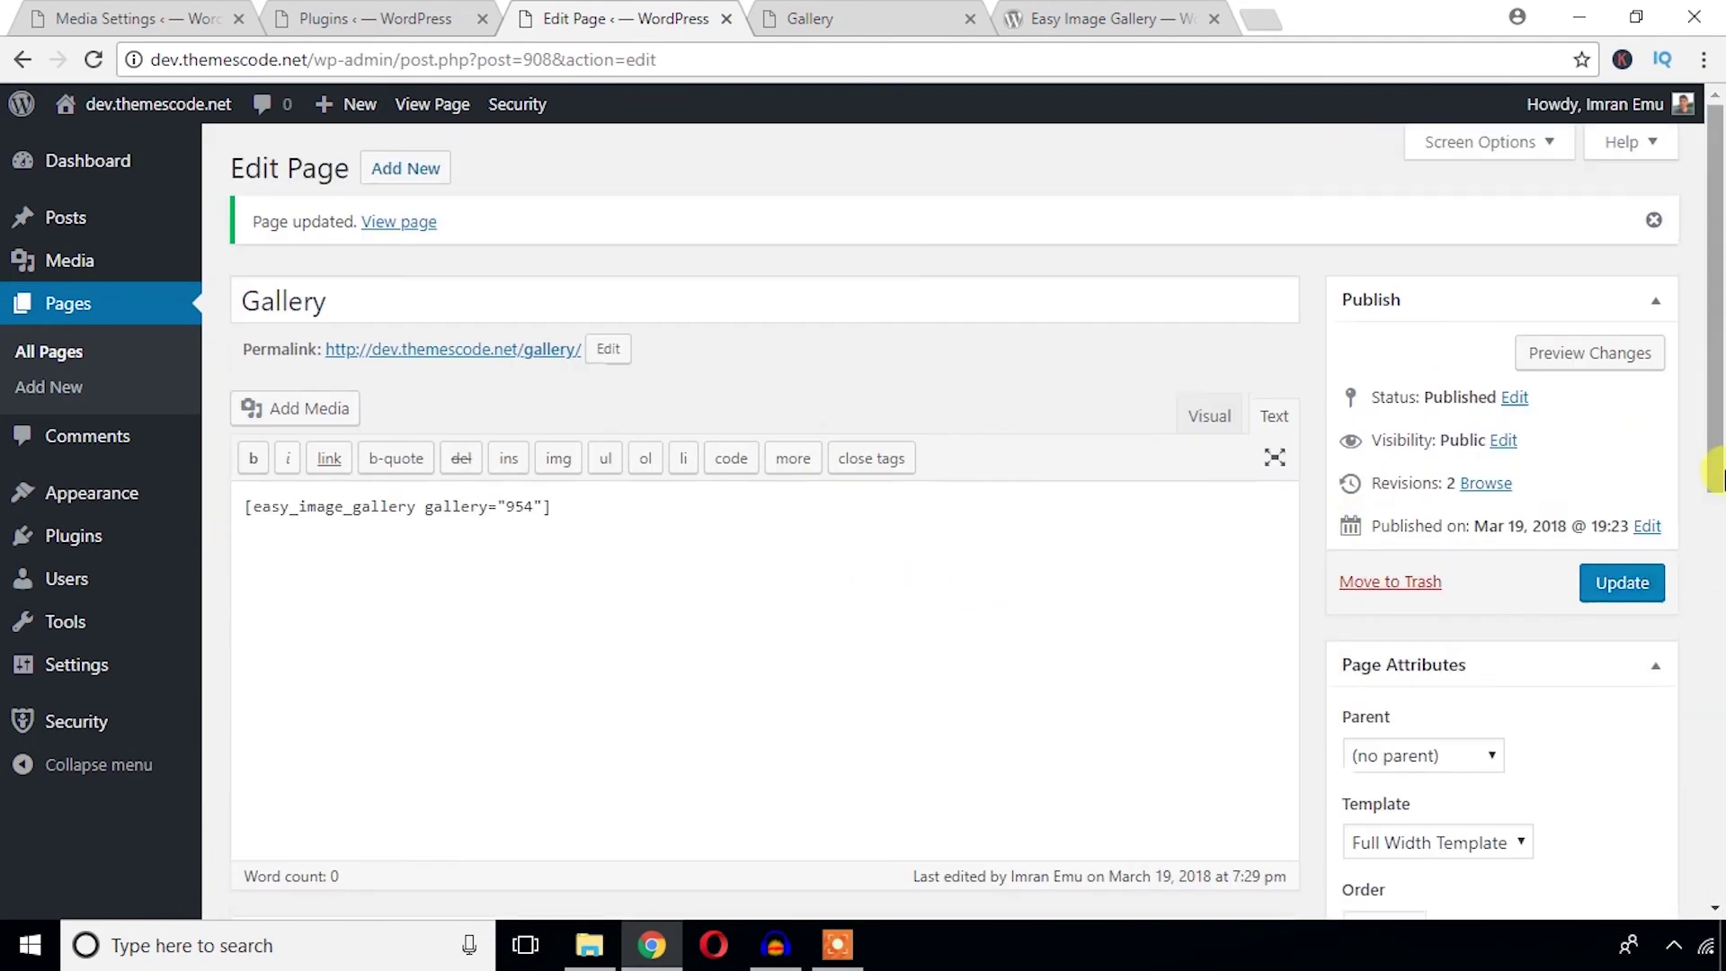
Step: Update the Gallery page and reload the live page to show the new photos
{"action": "left_click", "coordinate": [1615, 582]}
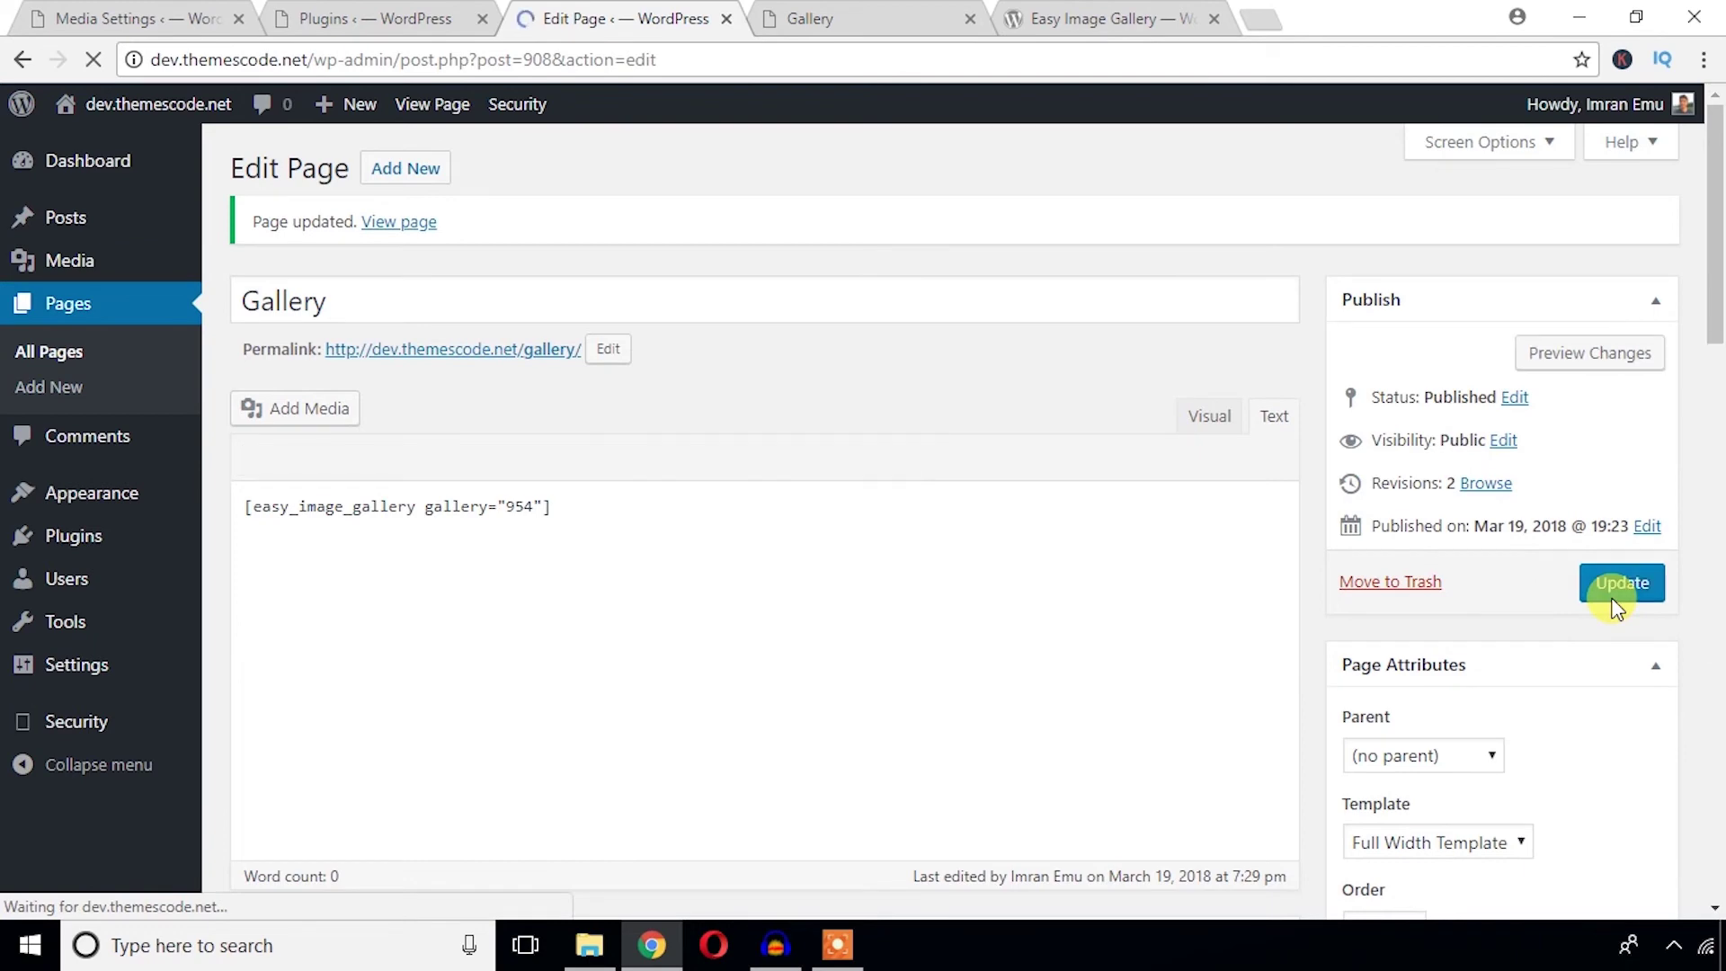
{"action": "left_click", "coordinate": [818, 16]}
{"action": "left_click", "coordinate": [93, 59]}
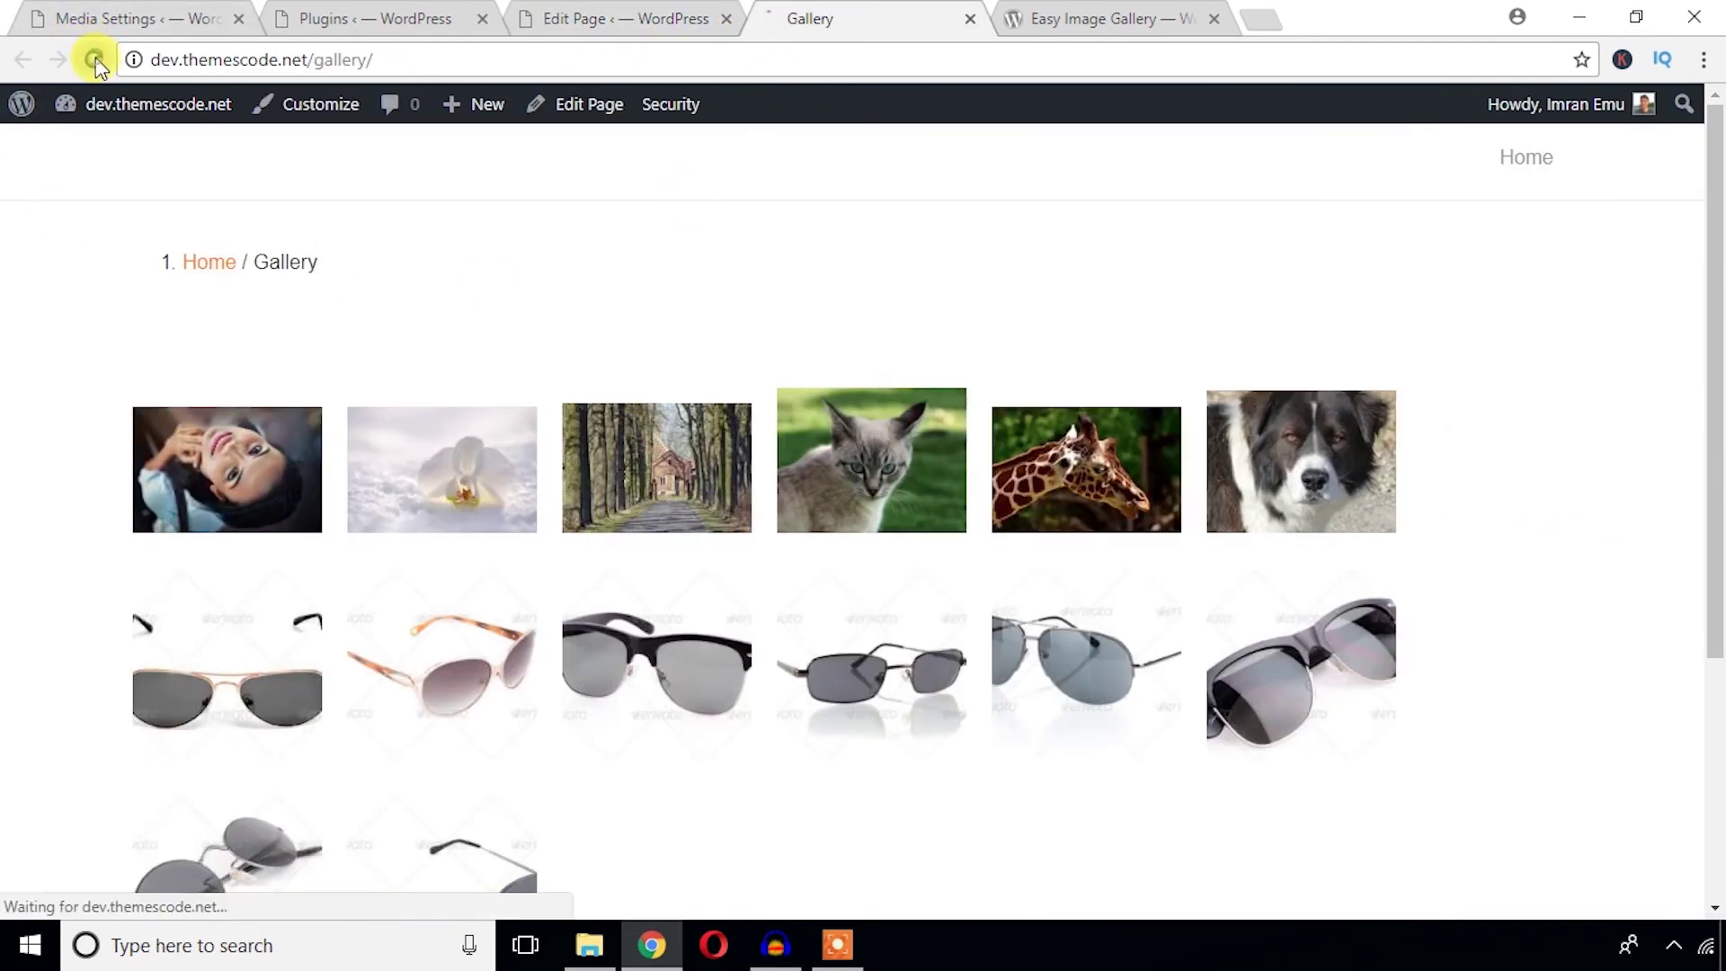
{"action": "scroll", "coordinate": [728, 483], "scroll_direction": "down", "scroll_amount": 5}
{"action": "scroll", "coordinate": [728, 483], "scroll_direction": "down", "scroll_amount": 1}
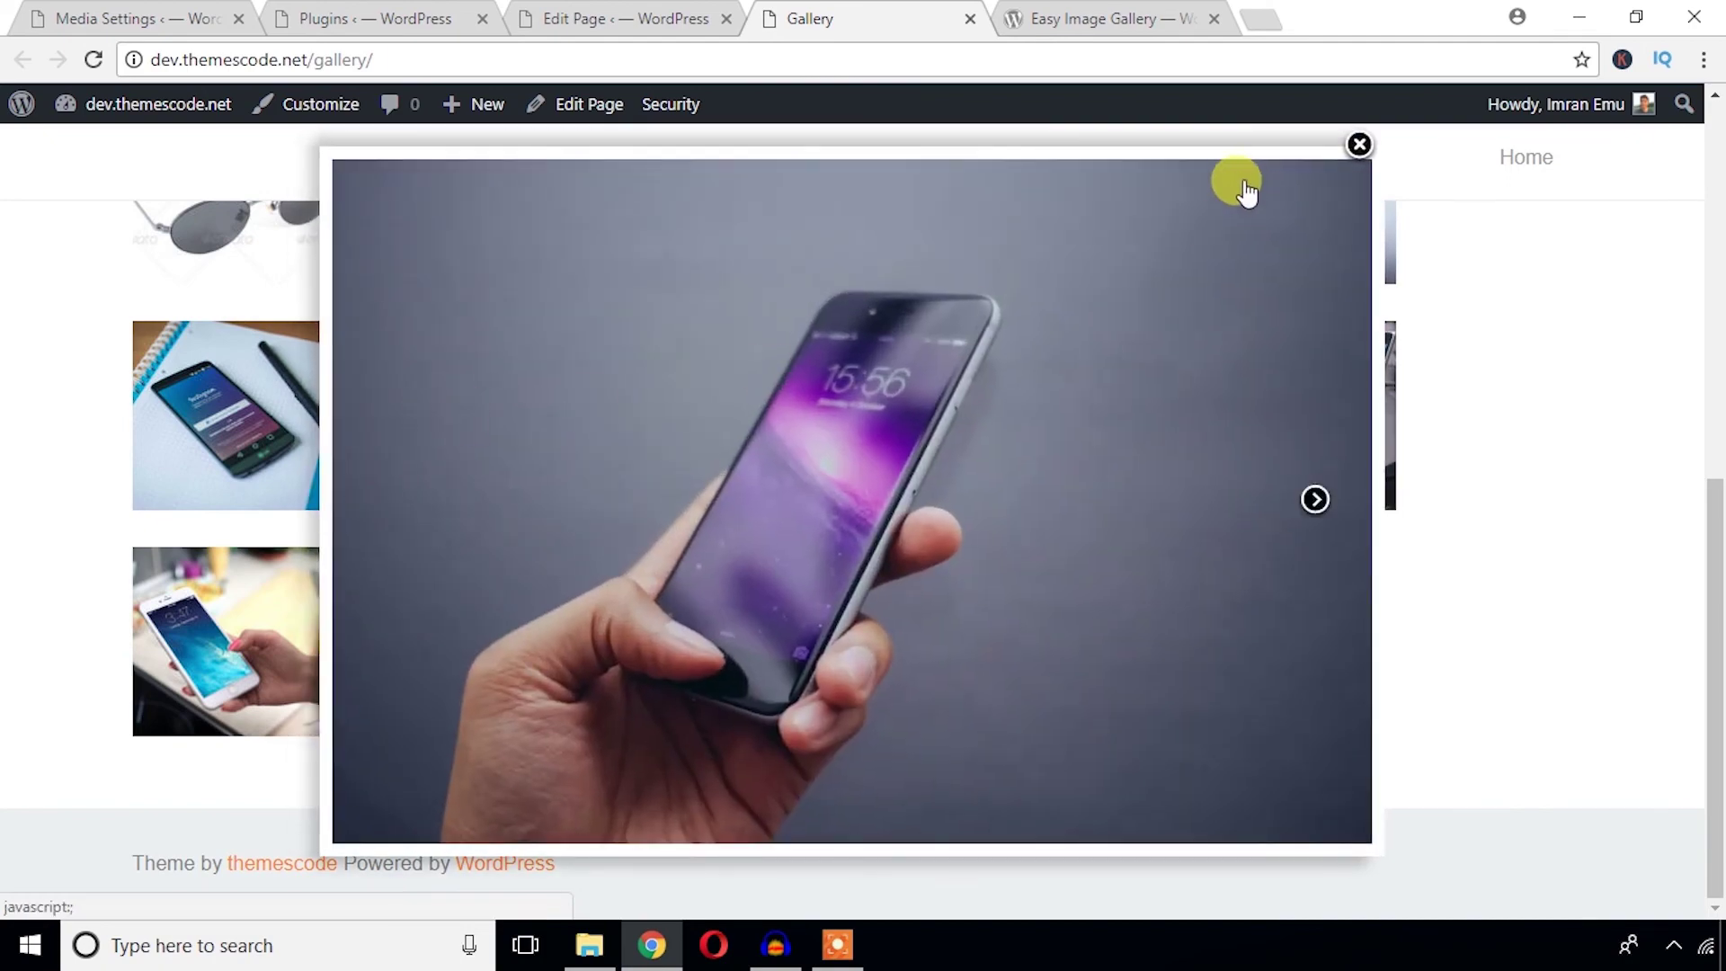
Step: Page through the lightbox from the woman's face to orchid, avenue, giraffe and dog, then close it
{"action": "left_click", "coordinate": [1354, 141]}
{"action": "scroll", "coordinate": [1098, 295], "scroll_direction": "up", "scroll_amount": 7}
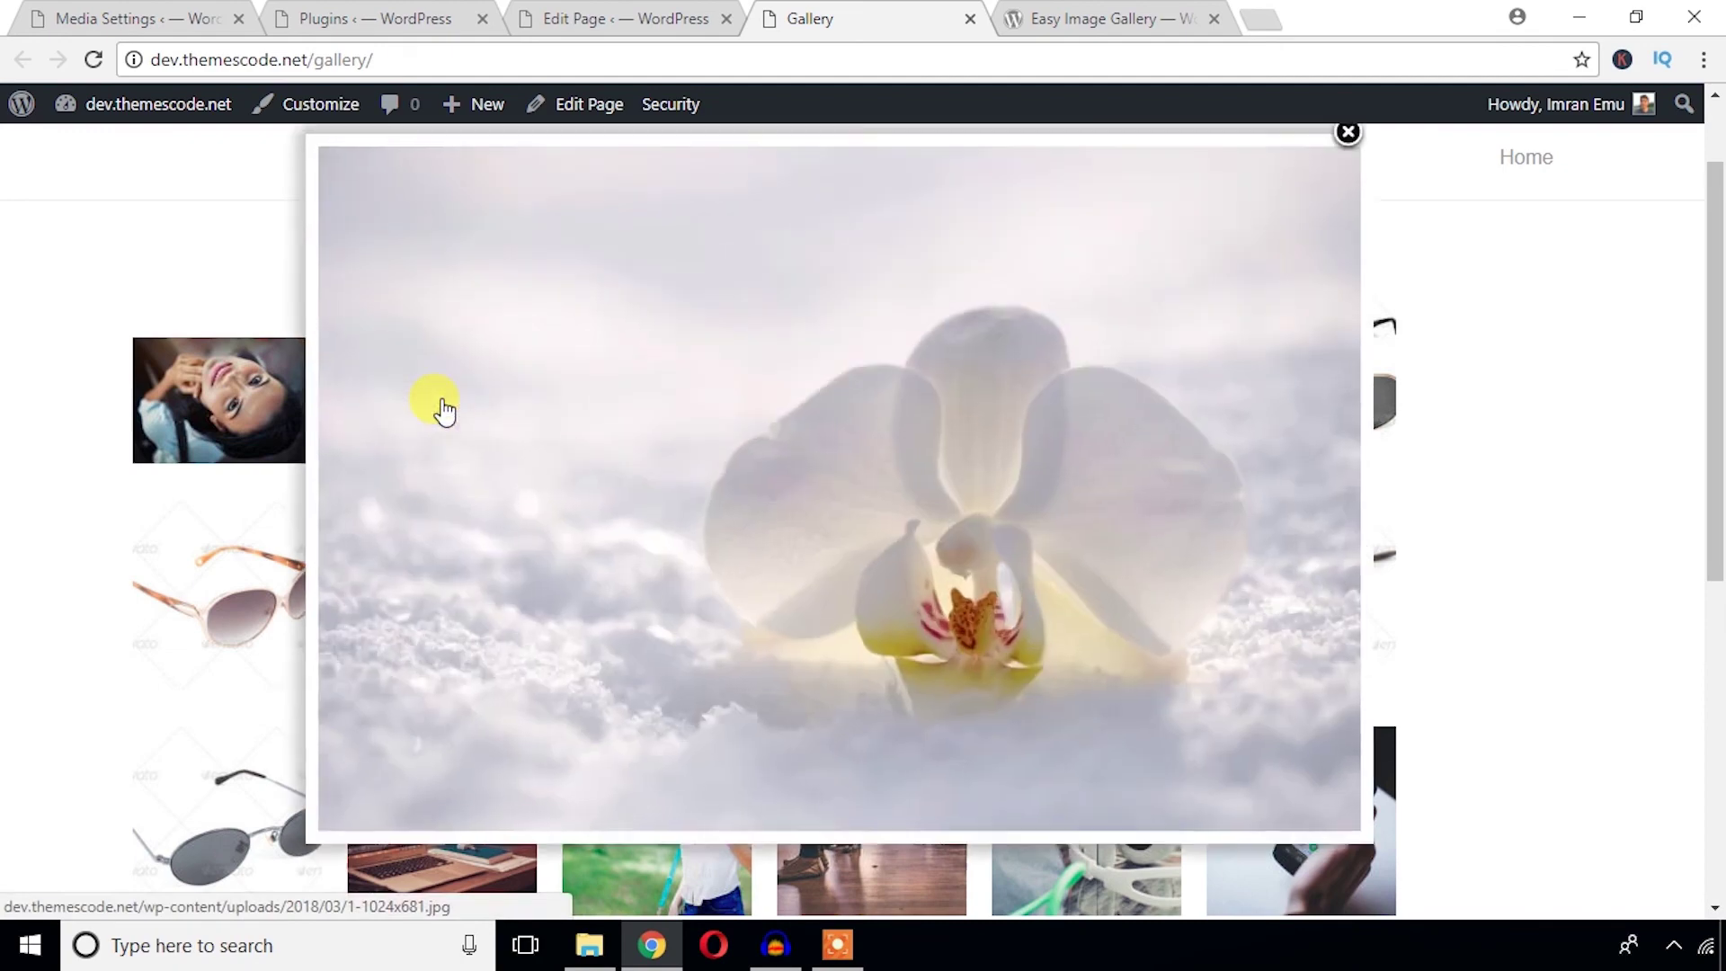
{"action": "left_click", "coordinate": [364, 501]}
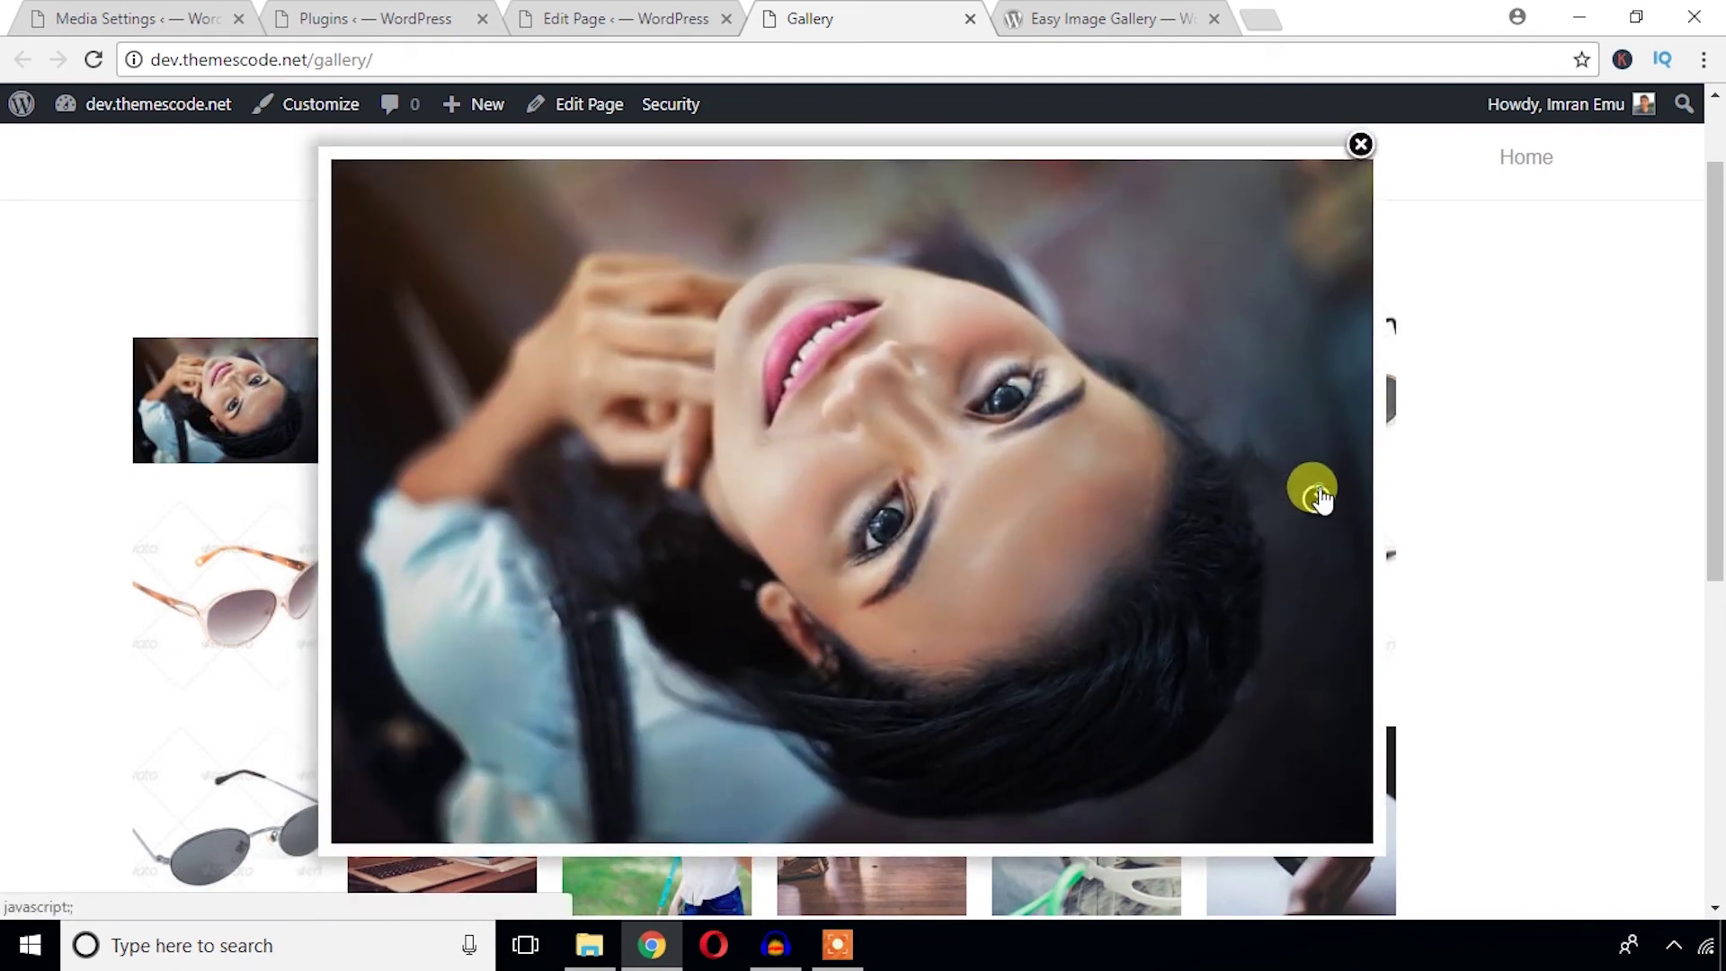
{"action": "left_click", "coordinate": [1318, 496]}
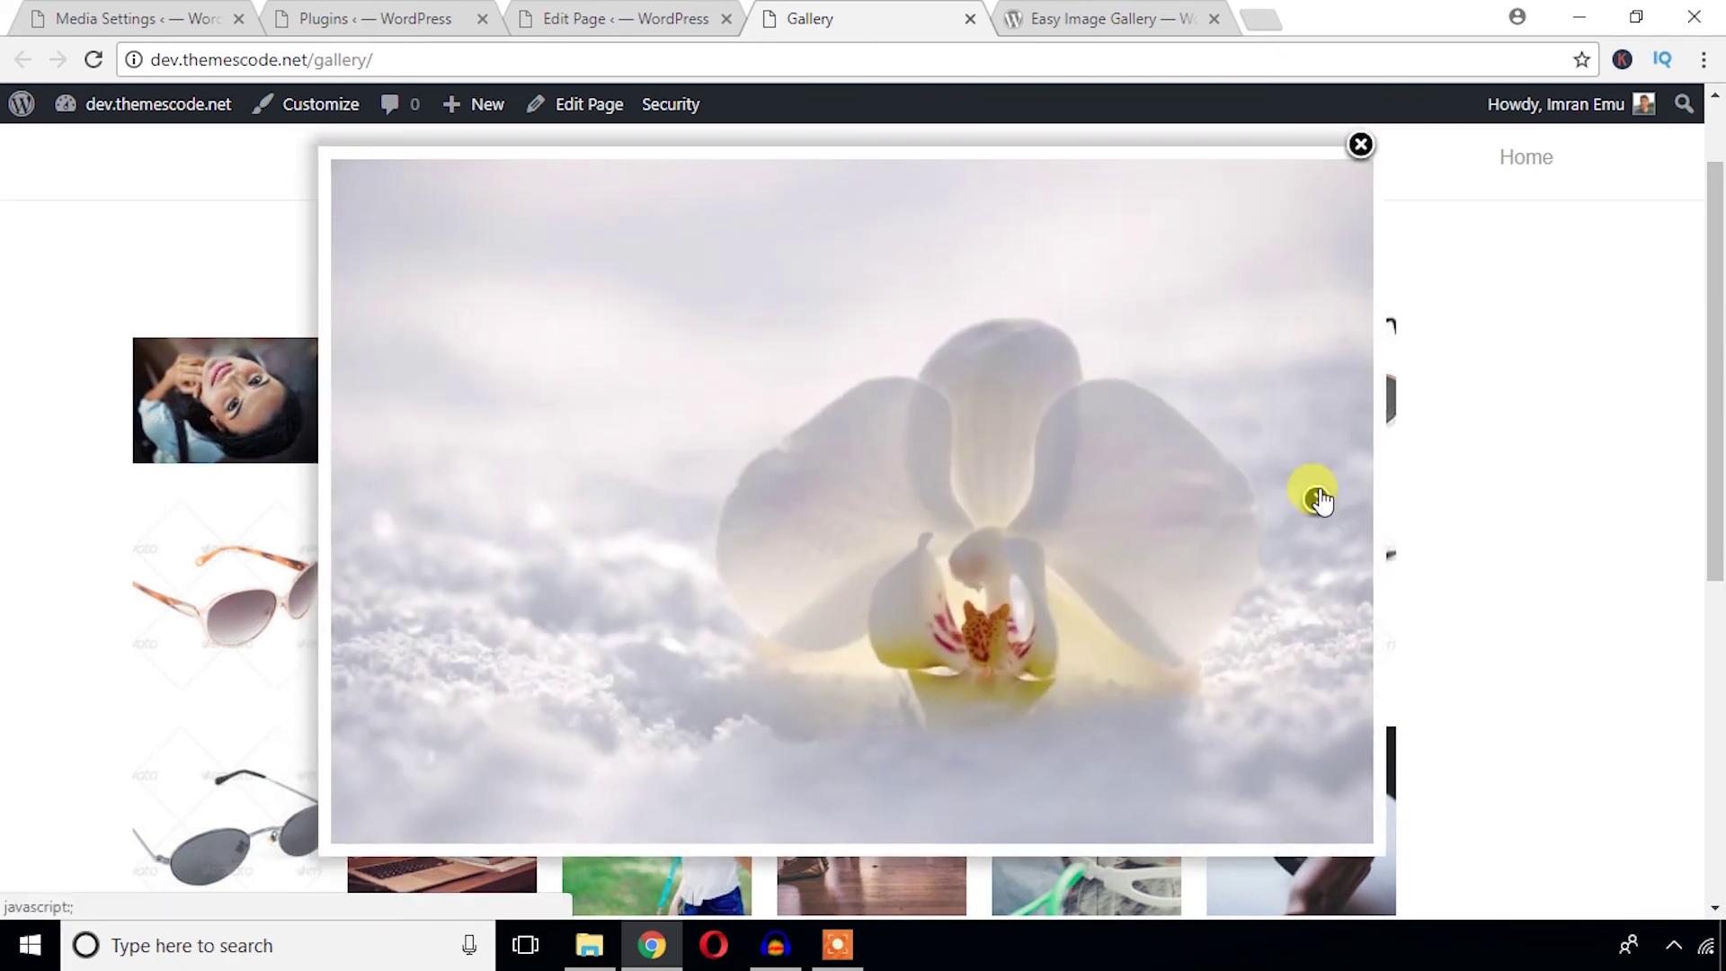
{"action": "left_click", "coordinate": [1320, 493]}
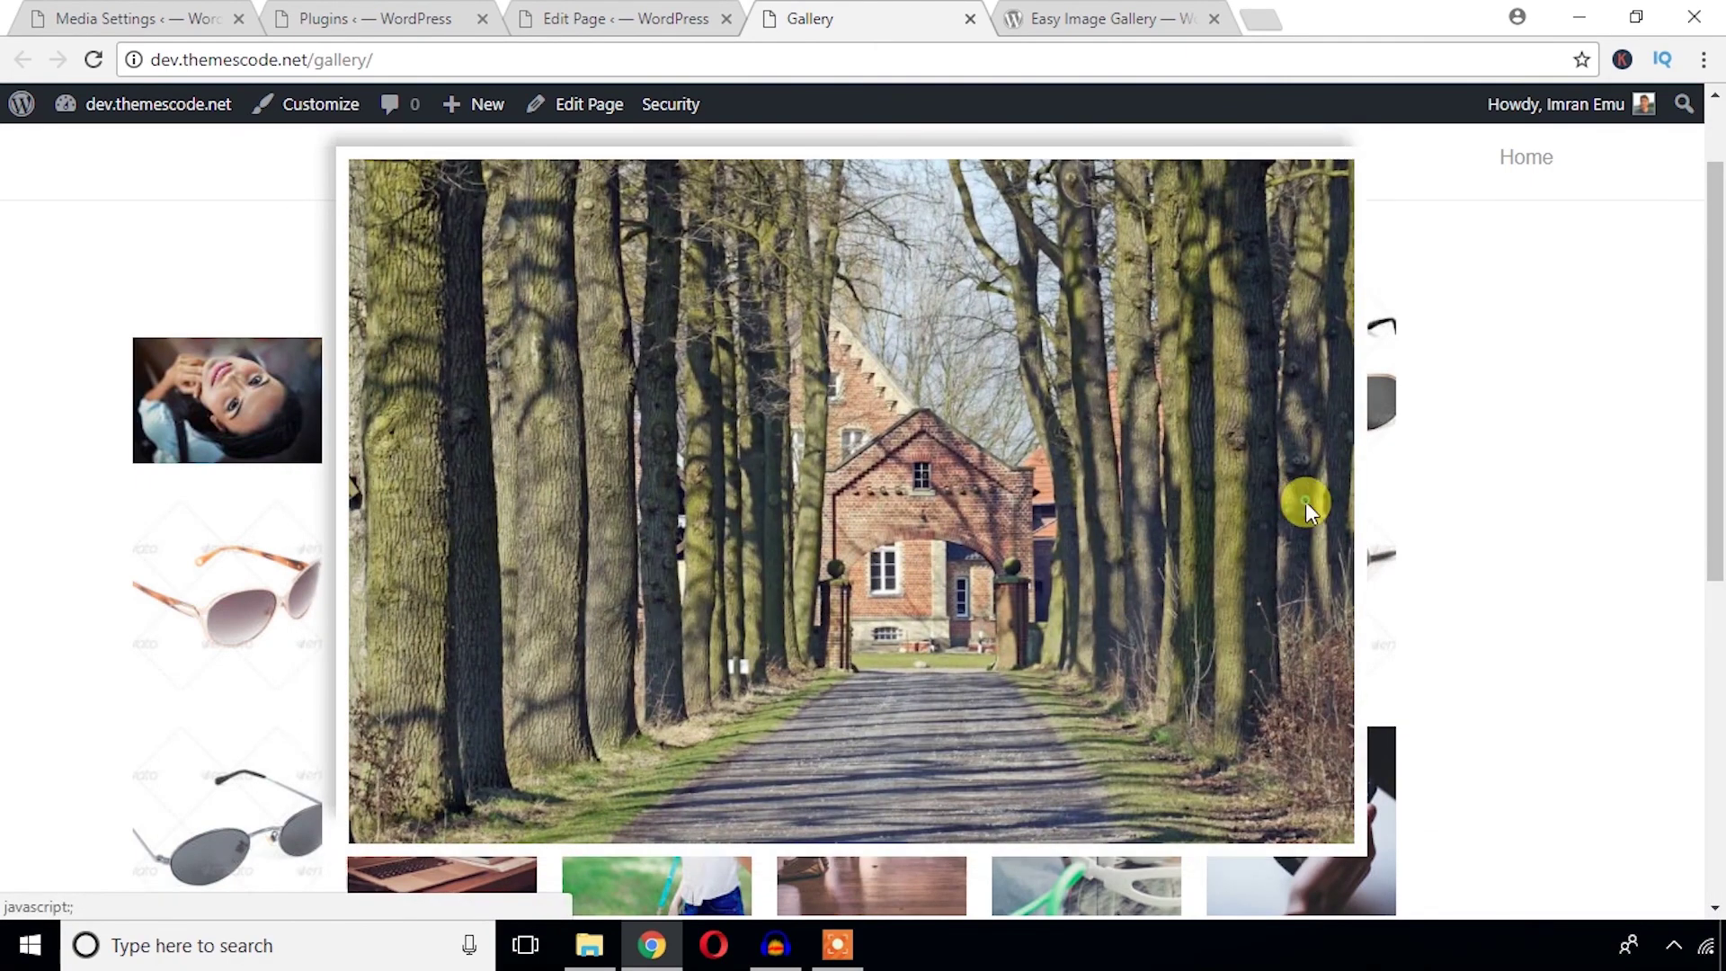
{"action": "left_click", "coordinate": [1305, 503]}
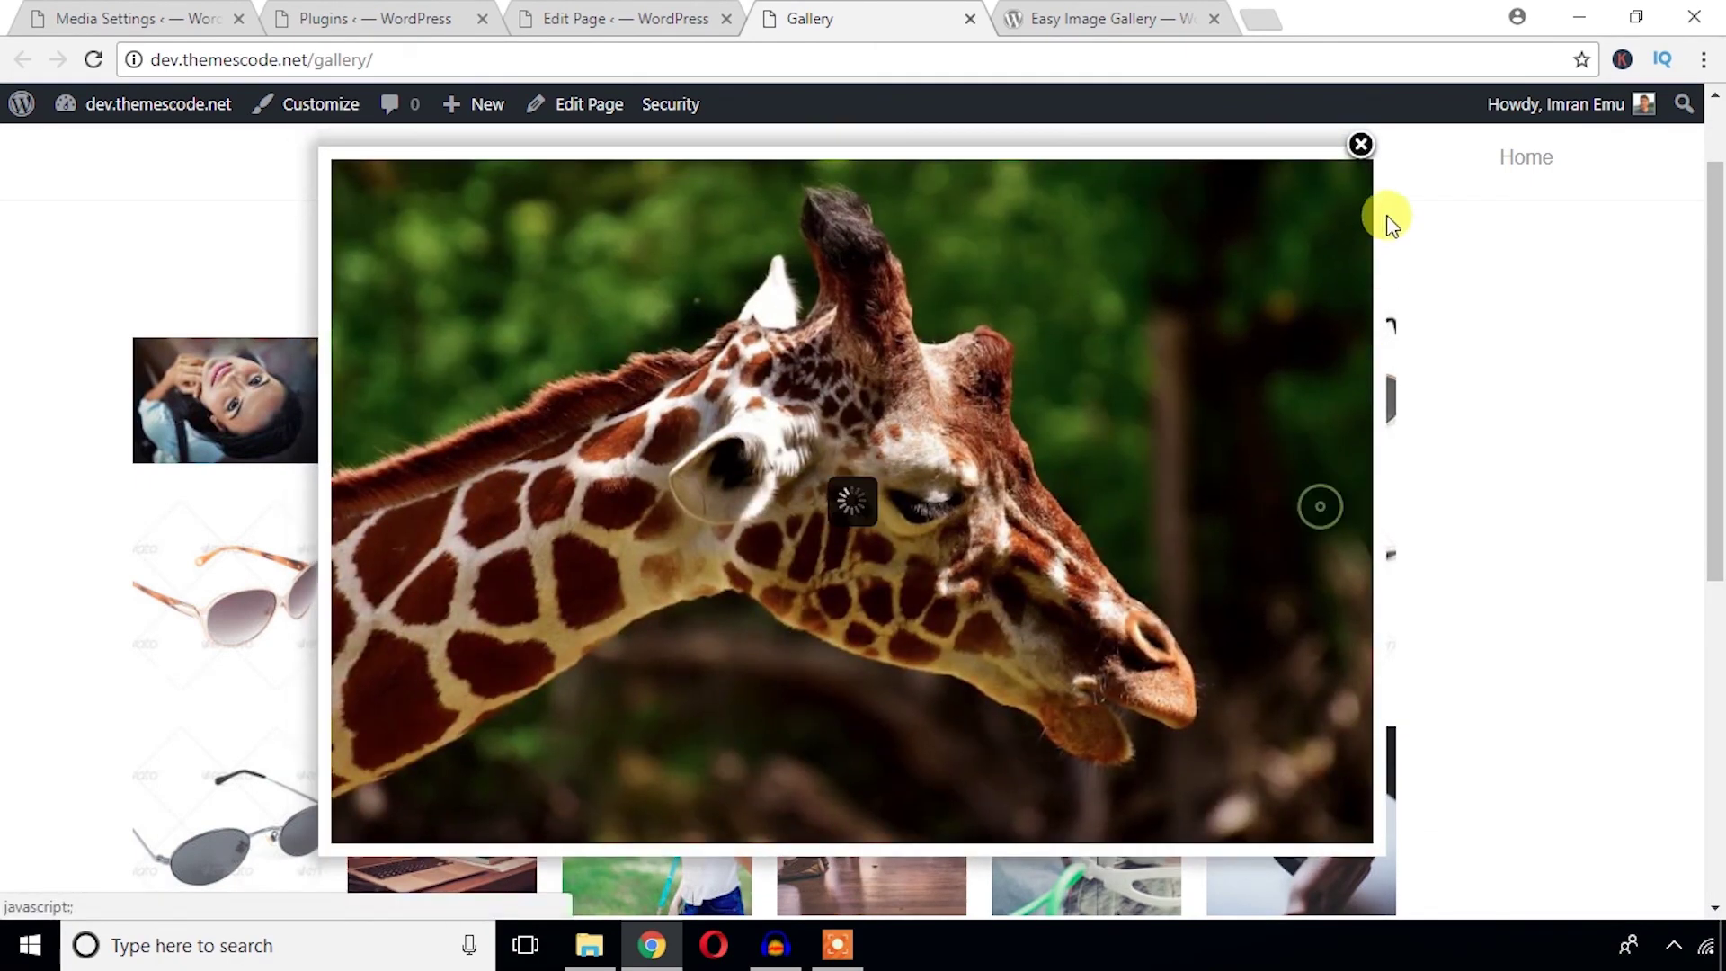
{"action": "left_click", "coordinate": [1358, 146]}
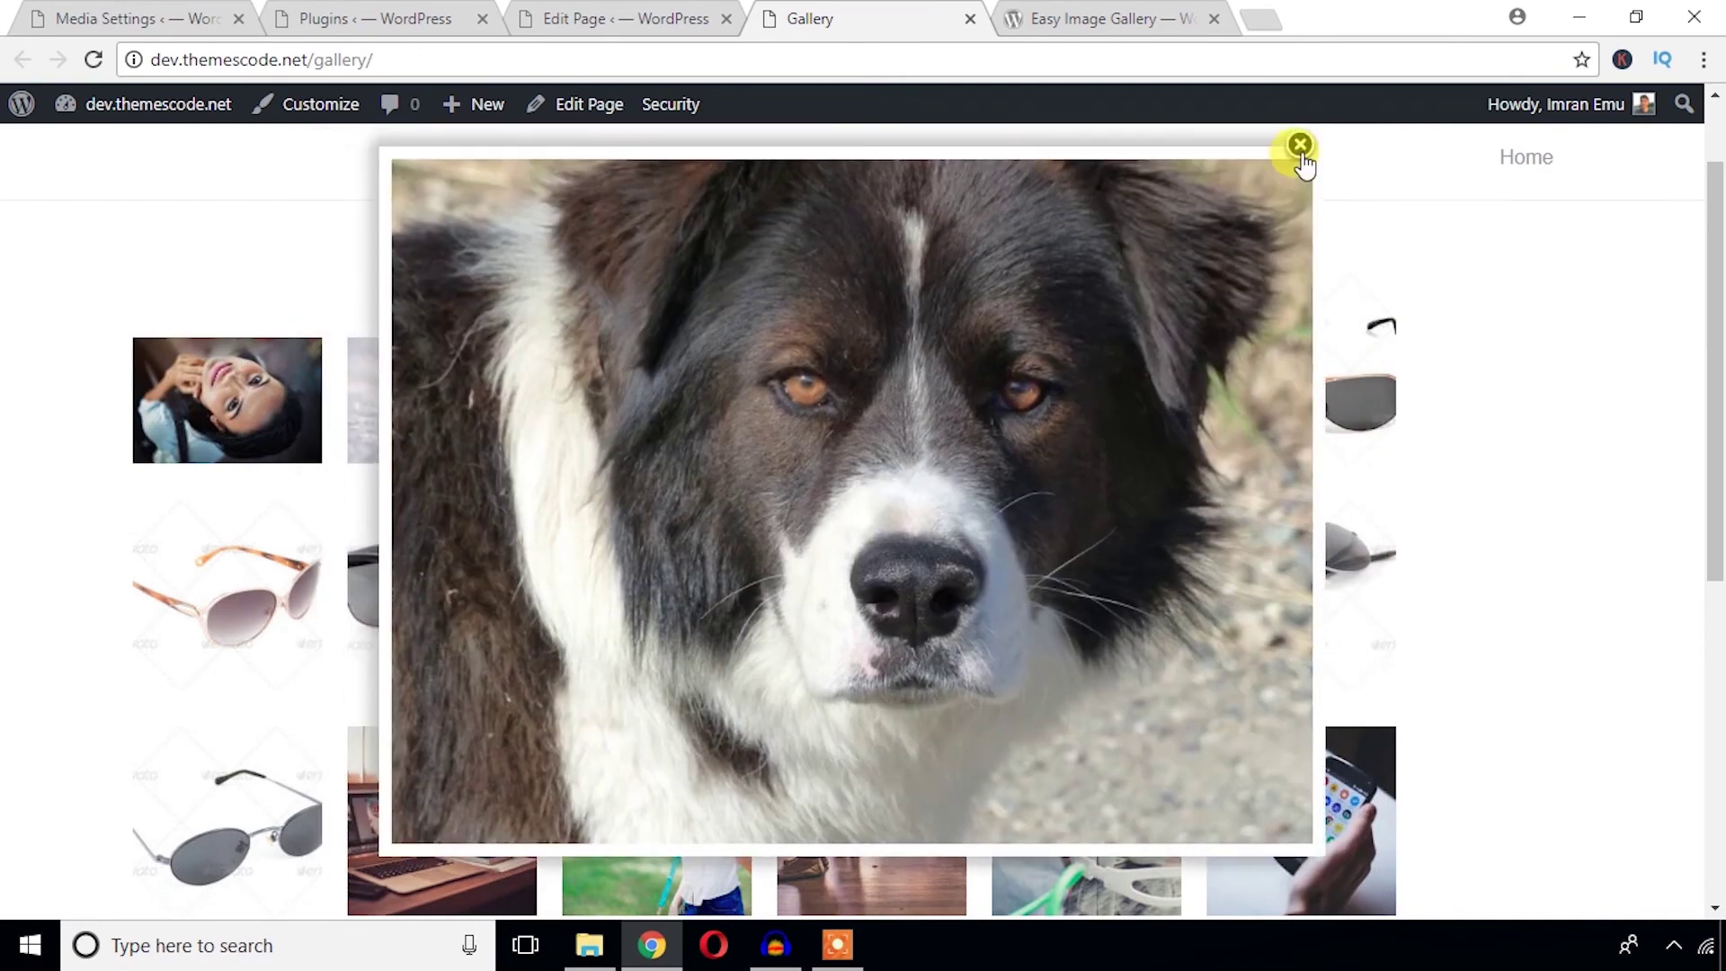
{"action": "left_click", "coordinate": [1301, 146]}
Step: Return to the Easy Image Gallery listing on WordPress.org's Plugin Directory
{"action": "left_click", "coordinate": [1096, 18]}
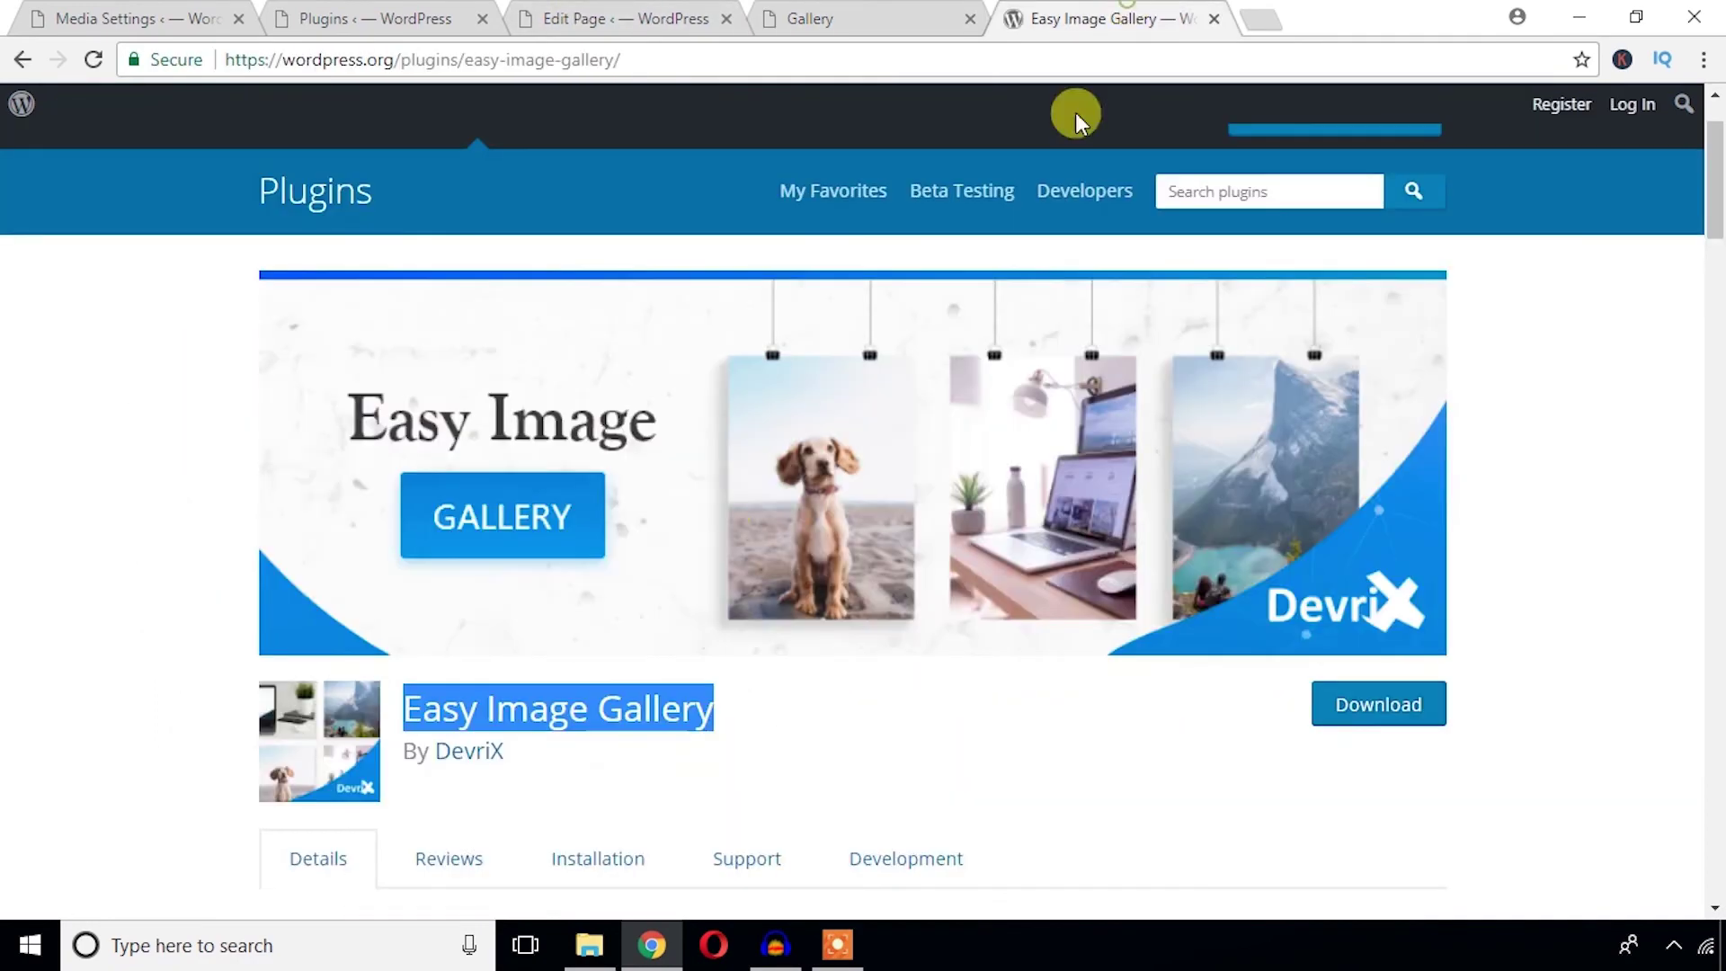
{"action": "left_click", "coordinate": [782, 739]}
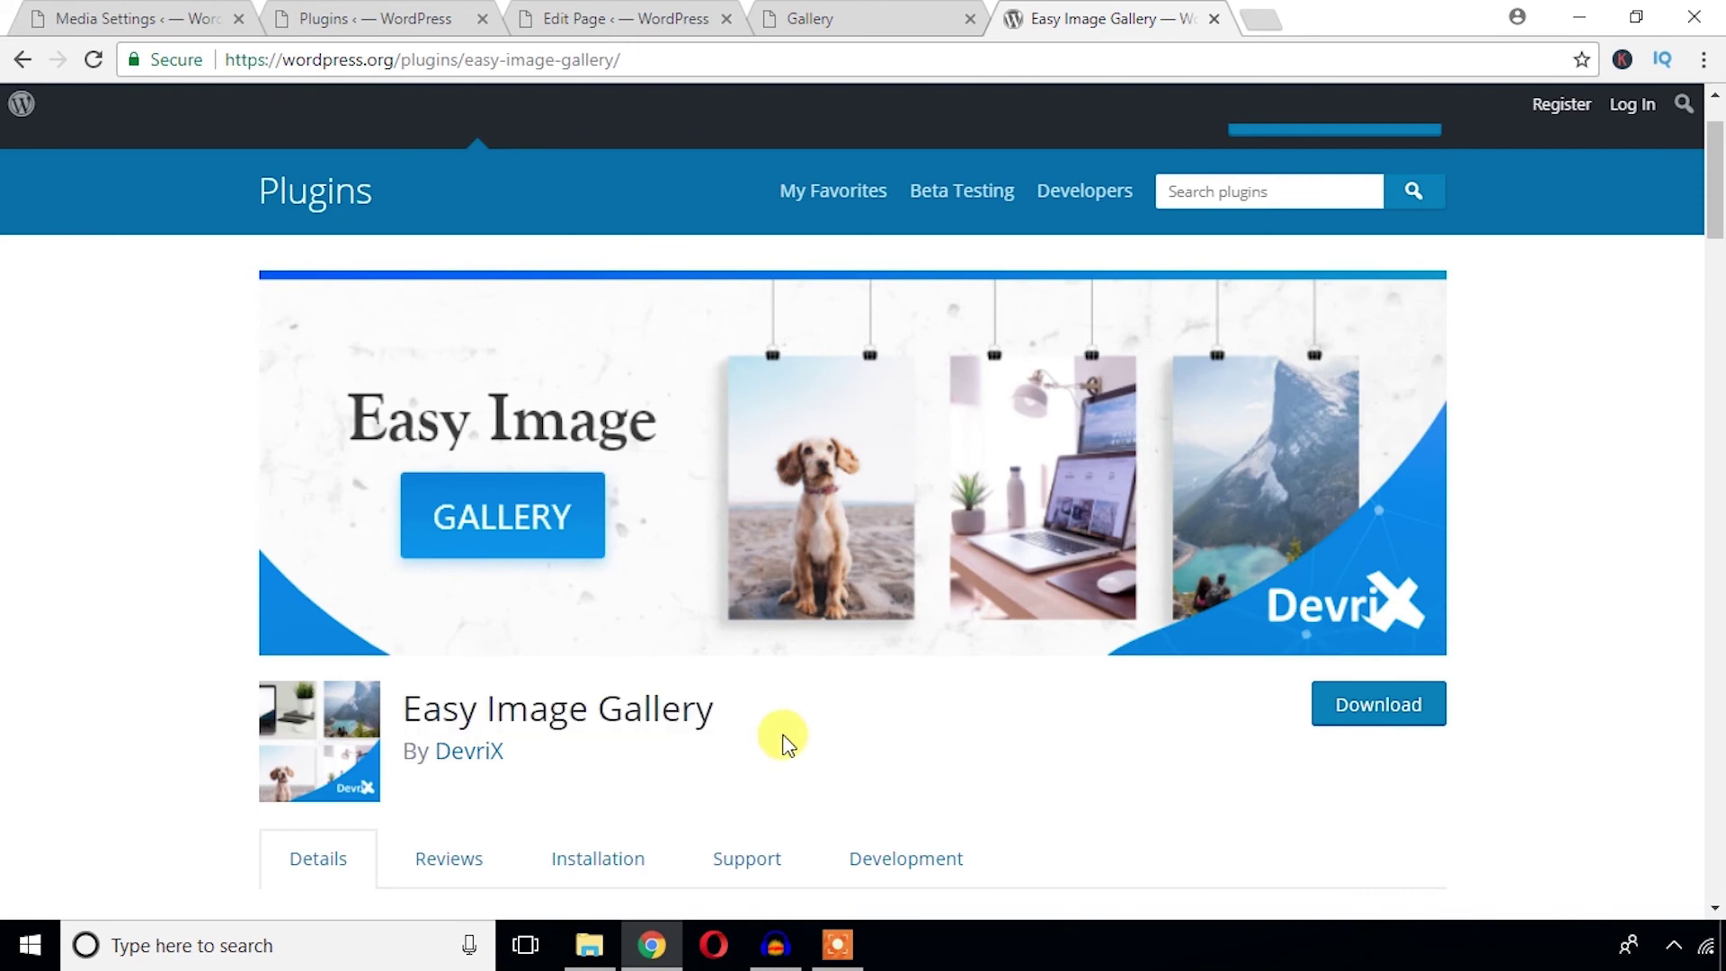